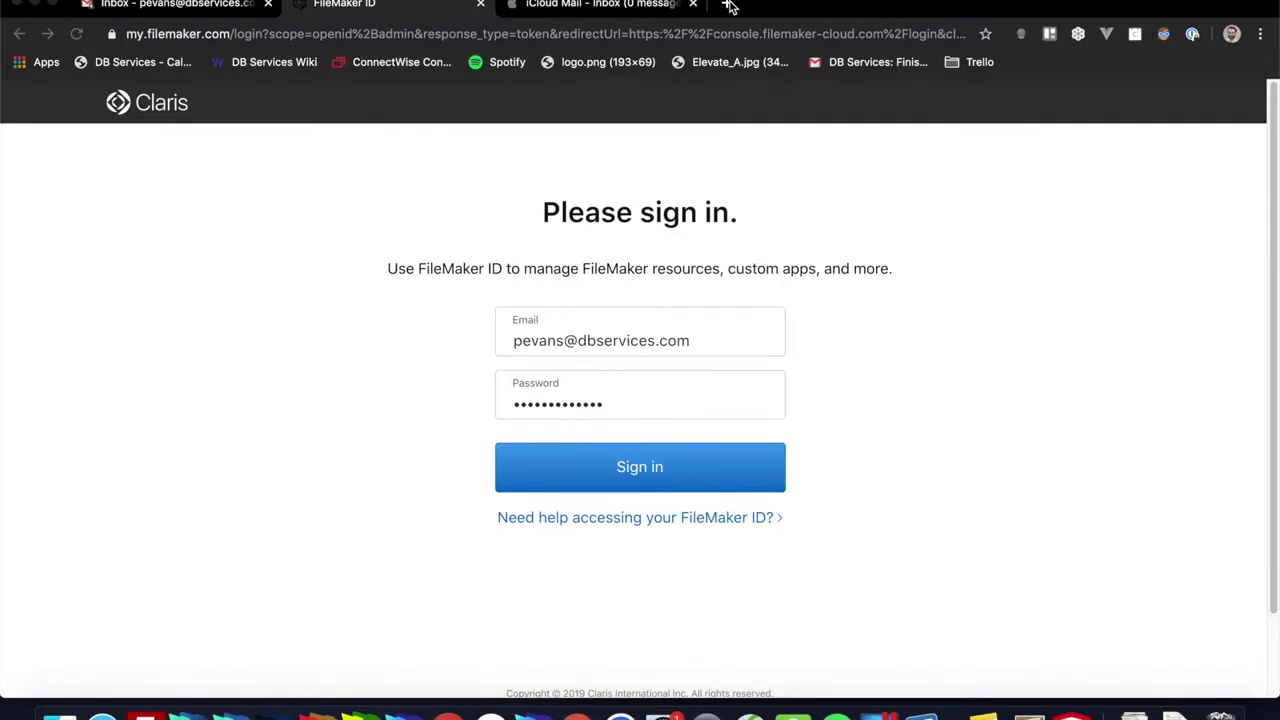
Step: Submit the FileMaker ID sign-in and start entering the texted six-digit verification code
left_click(323, 355)
left_click(567, 474)
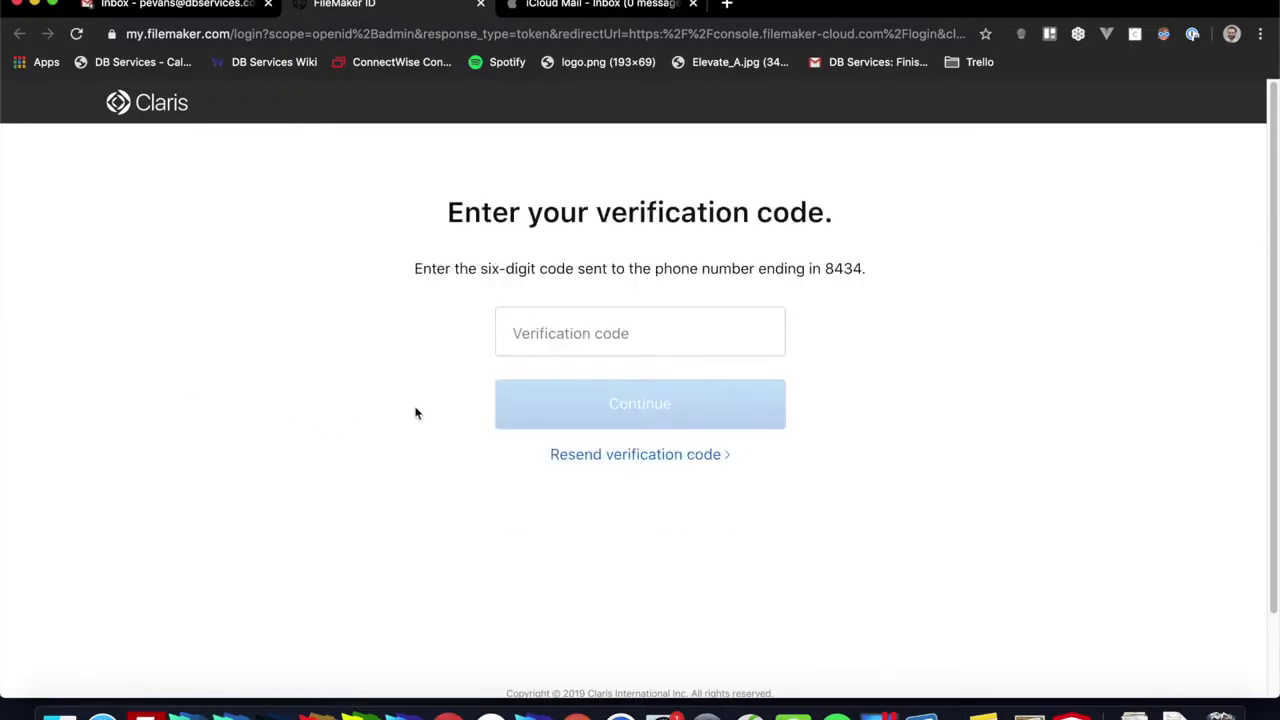
left_click(556, 336)
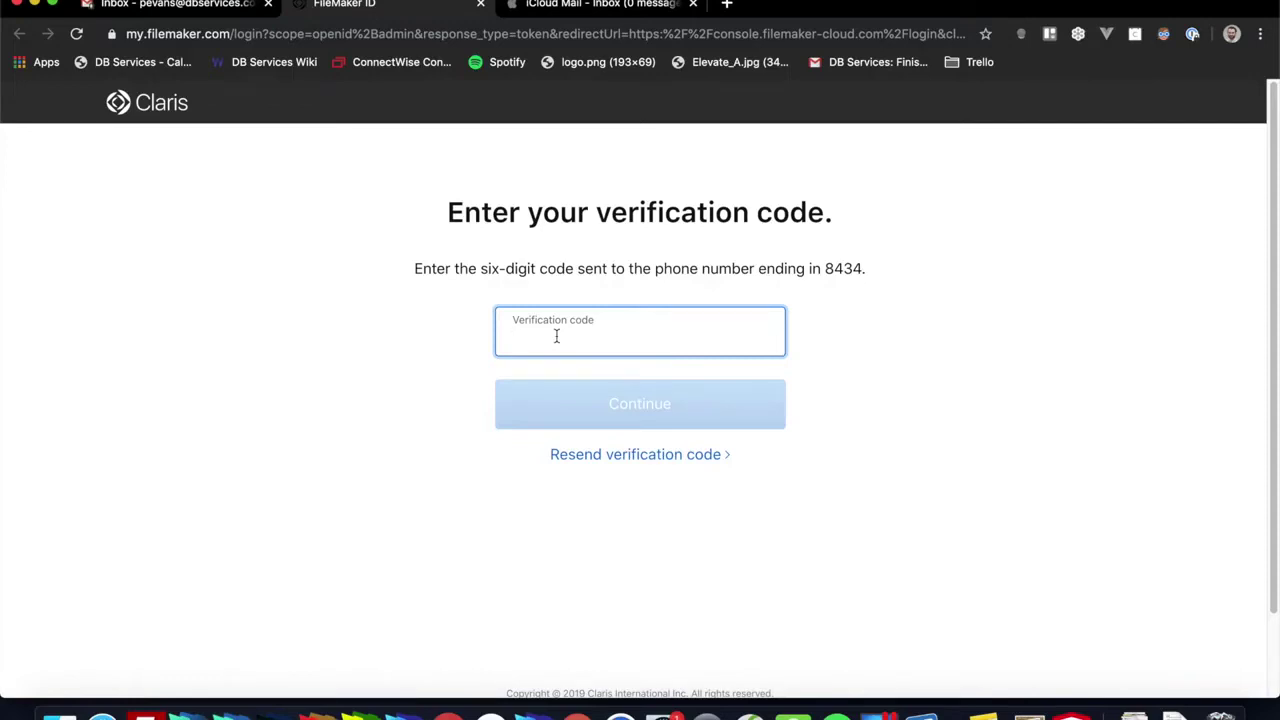
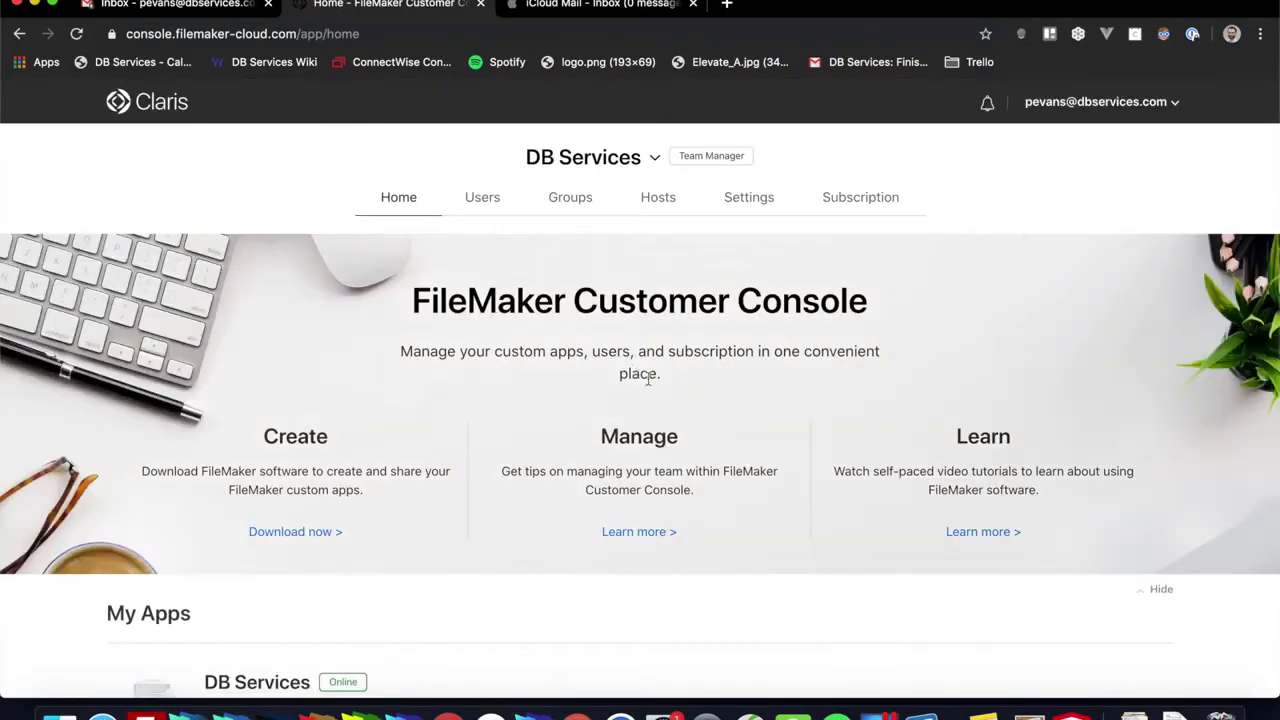
Step: Switch to the second DB Services team from the team list
scroll(699, 366, "down", 5)
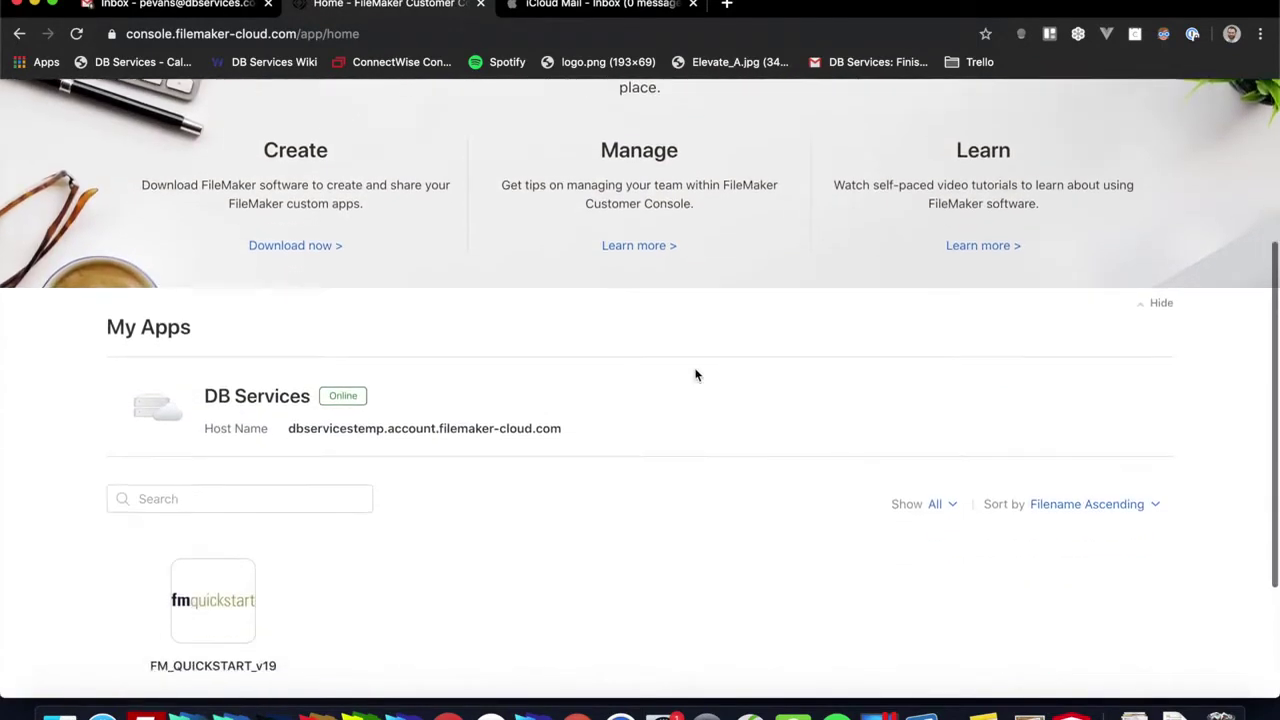
scroll(697, 375, "up", 5)
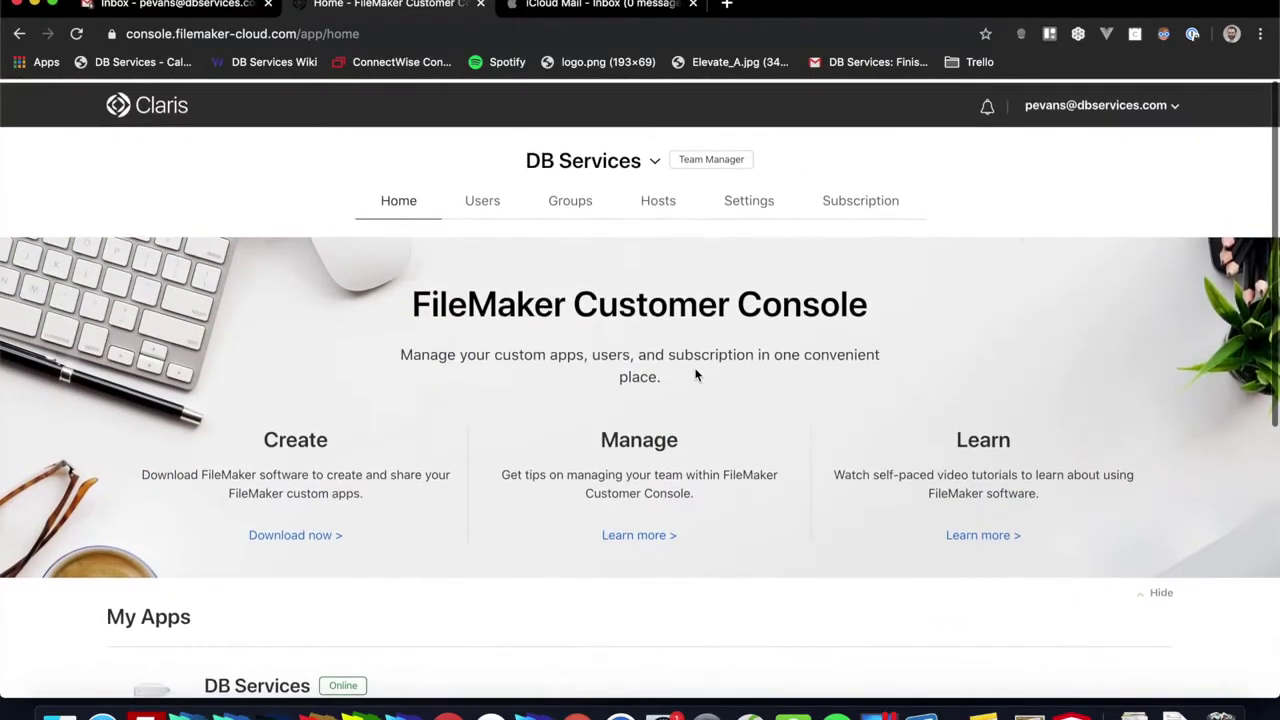
left_click(657, 162)
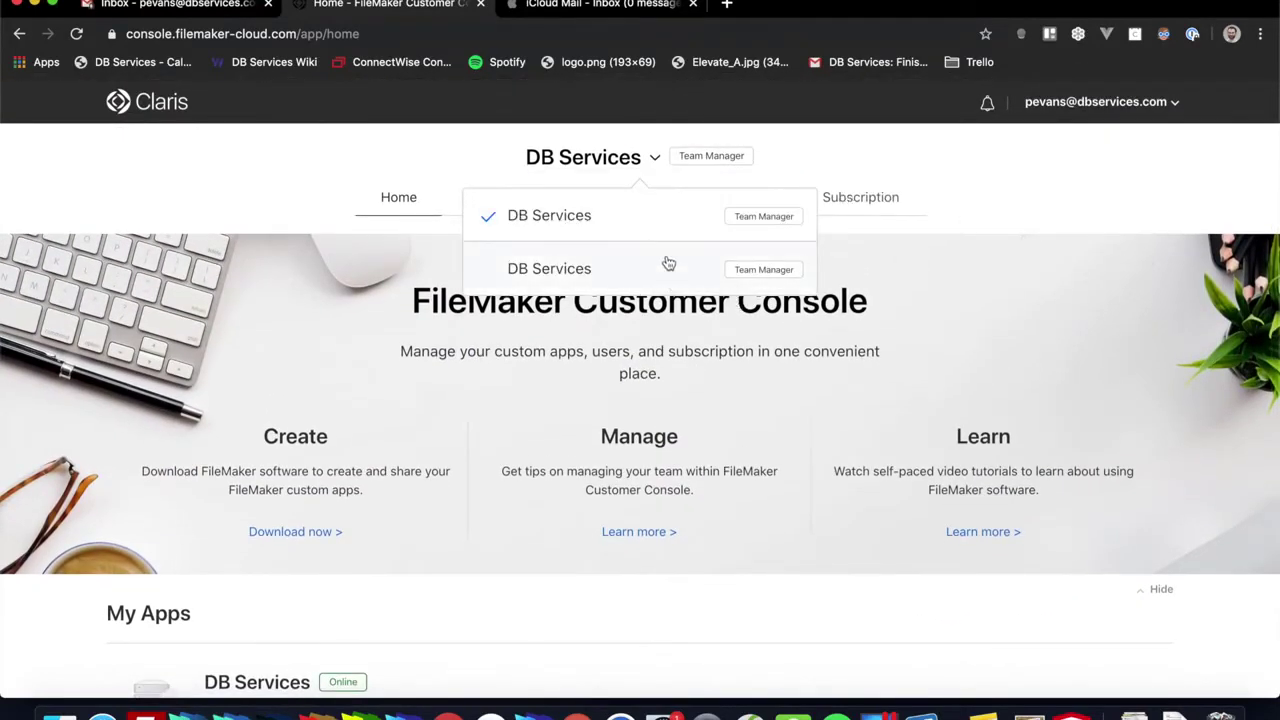
left_click(619, 279)
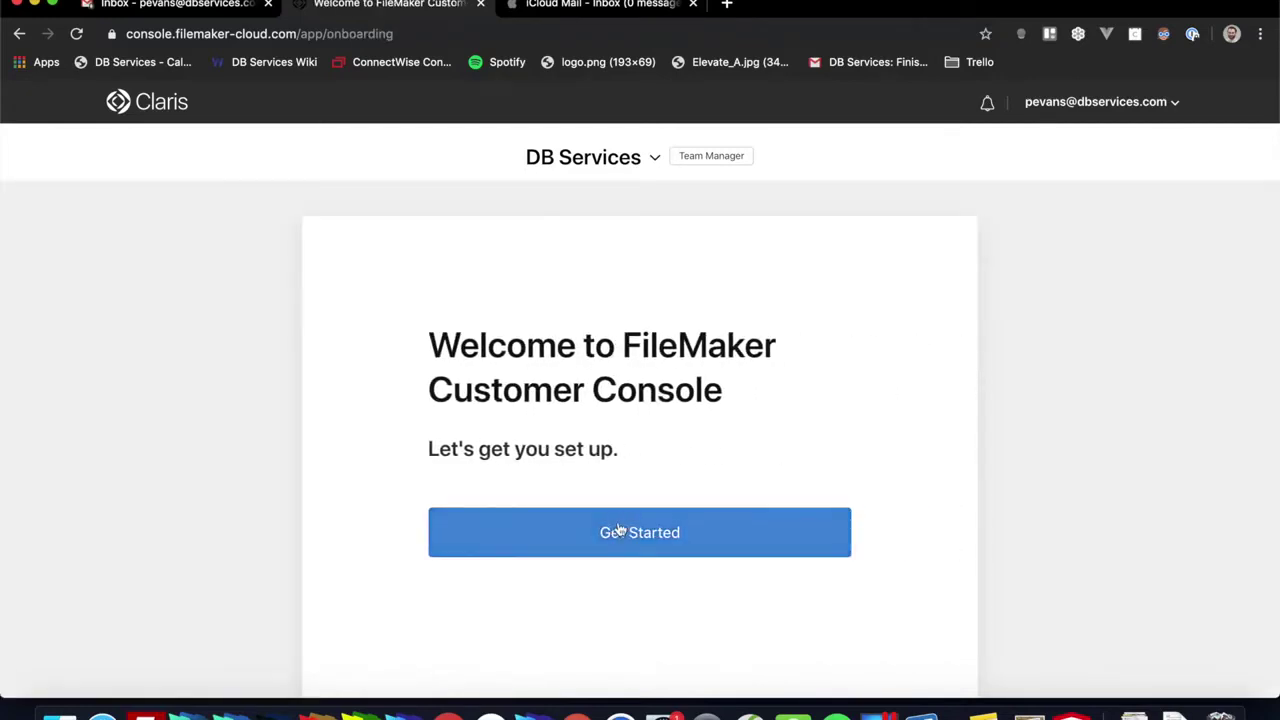
Step: Start setting up the team, agree to the terms of service and request host name dbservices
scroll(640, 537, "down", 1)
left_click(617, 488)
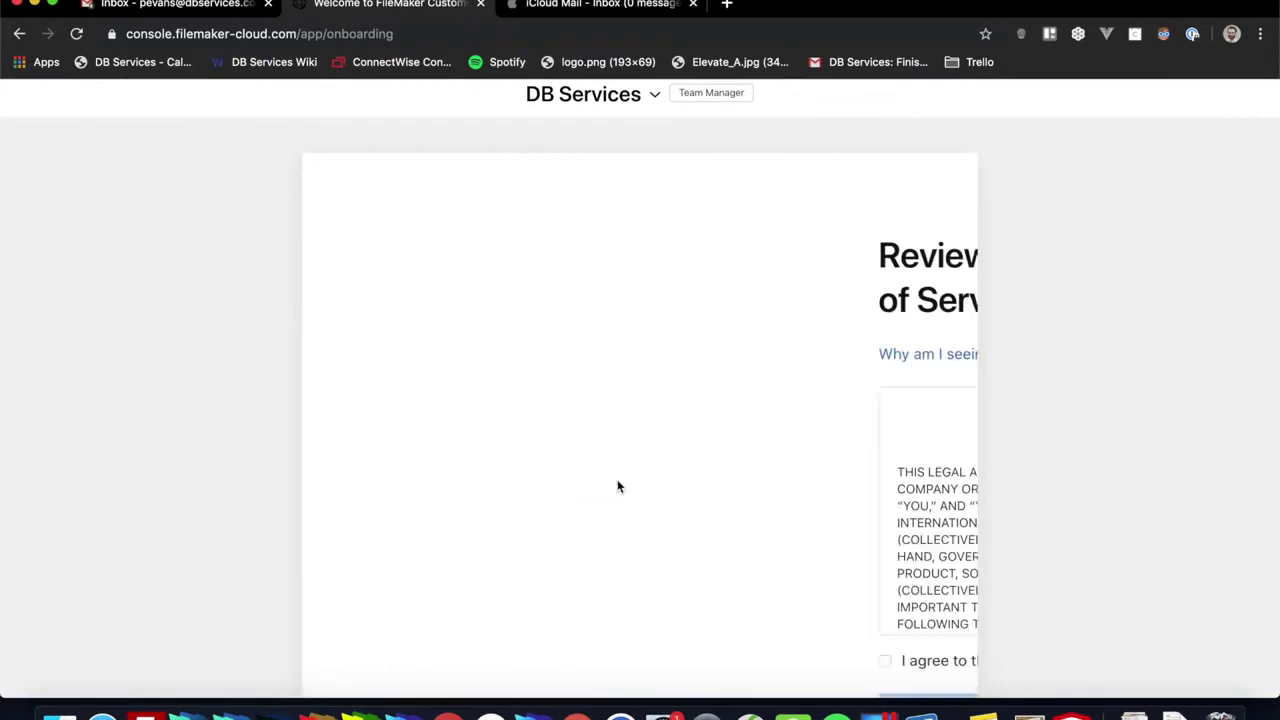
scroll(629, 293, "down", 3)
left_click(434, 491)
left_click(516, 540)
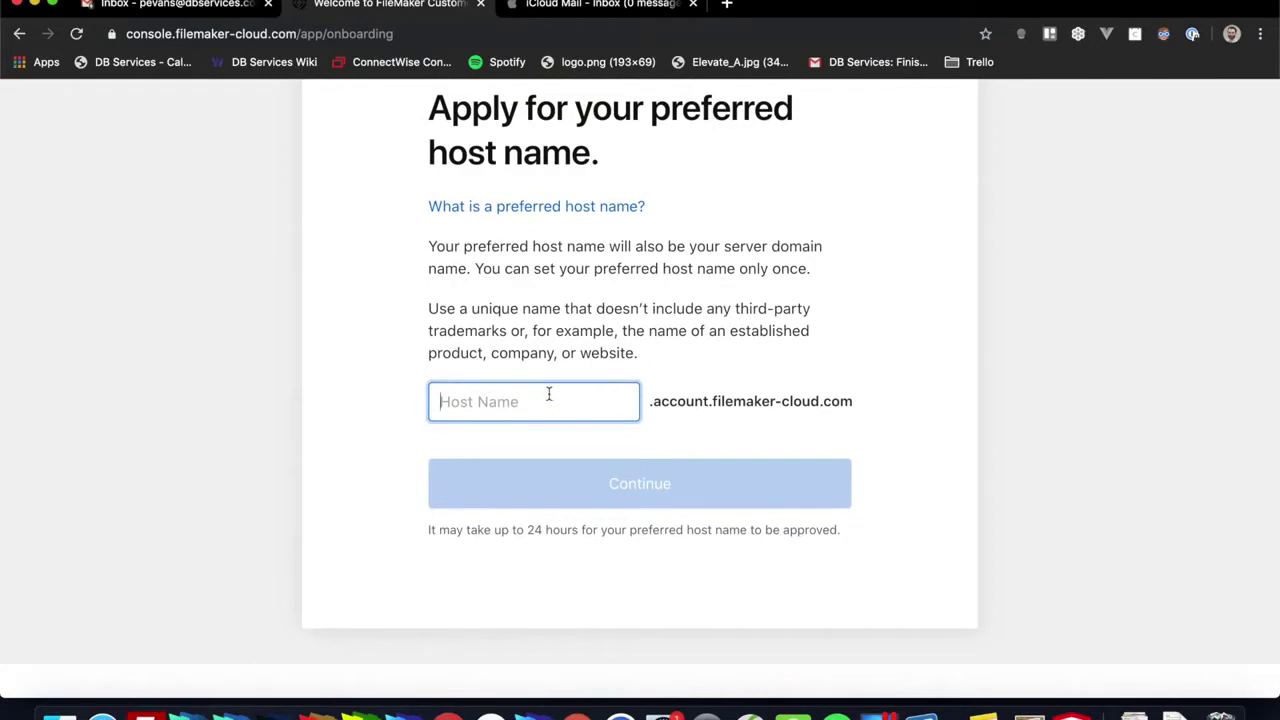
type("dbservices")
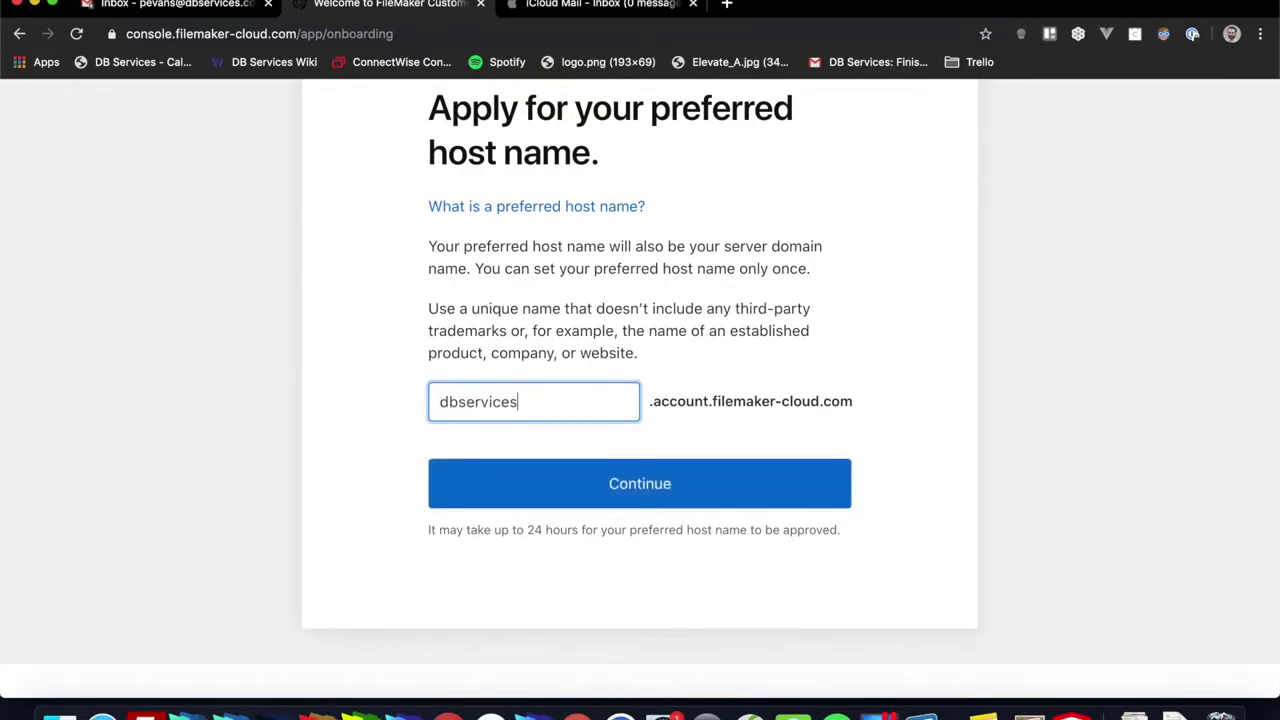
left_click(655, 497)
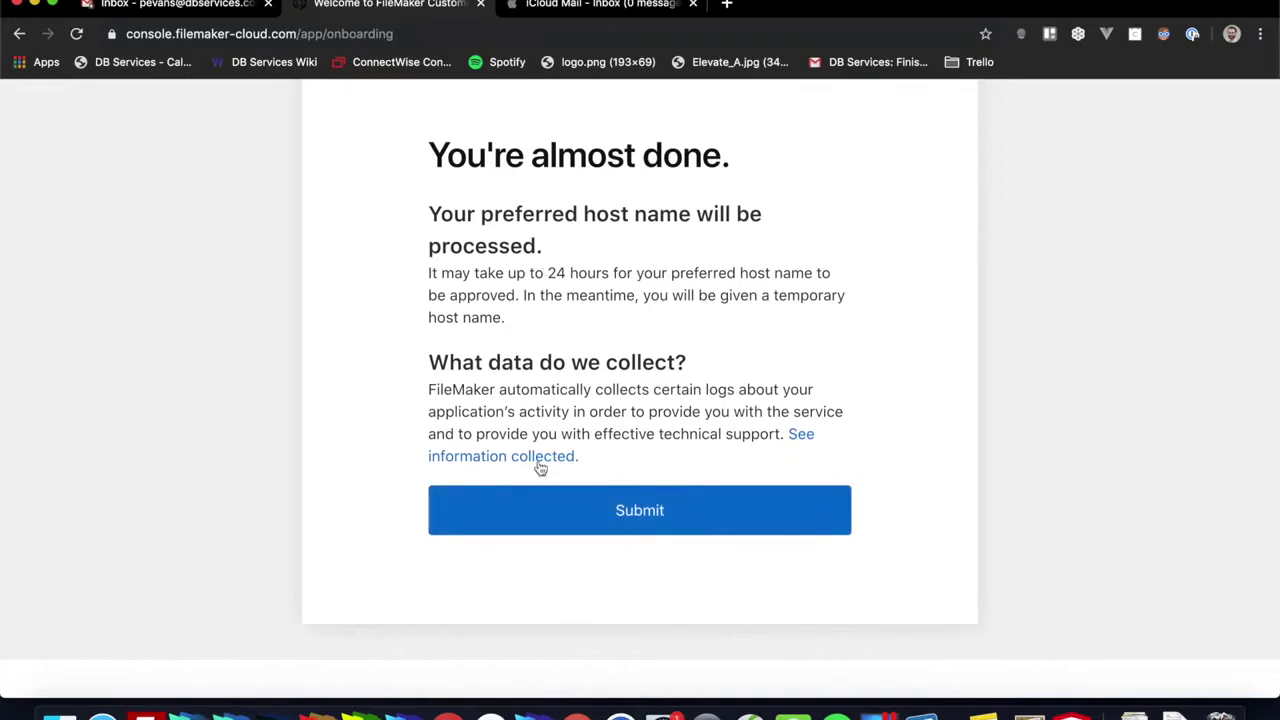
Step: Submit the dbservices host request, close the license certificate prompts and return to the page top
left_click(528, 516)
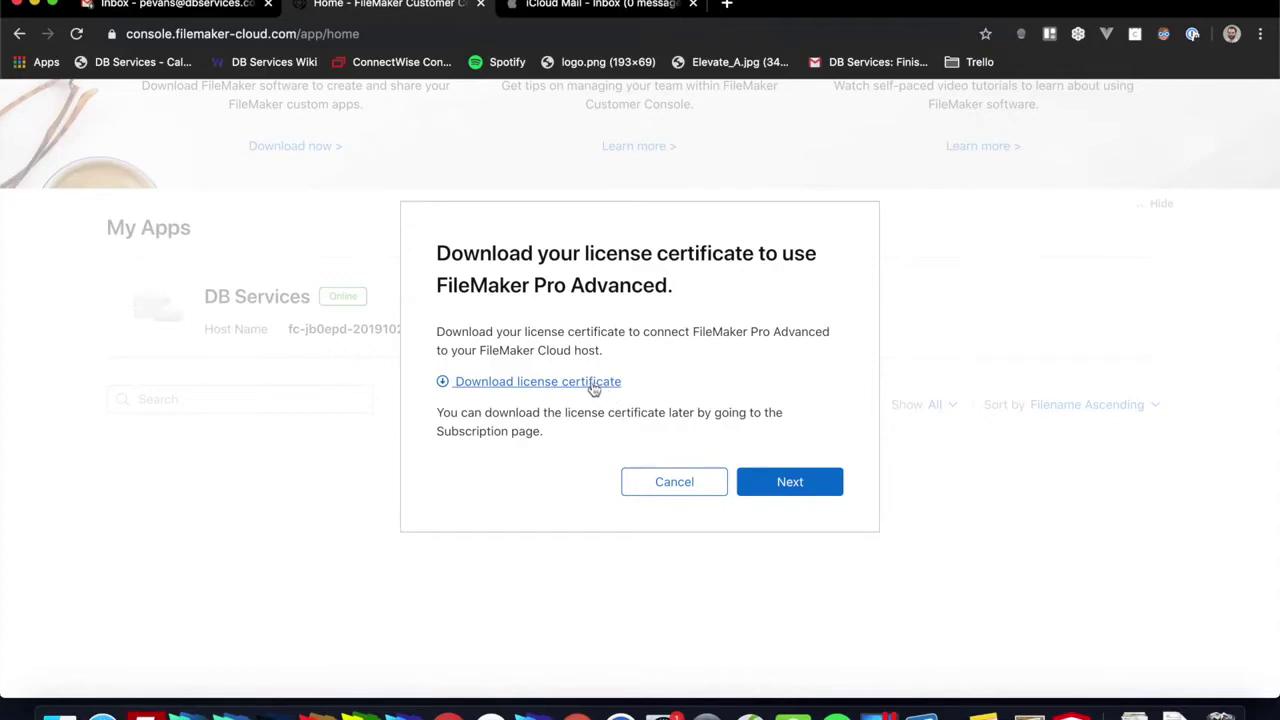
left_click(786, 480)
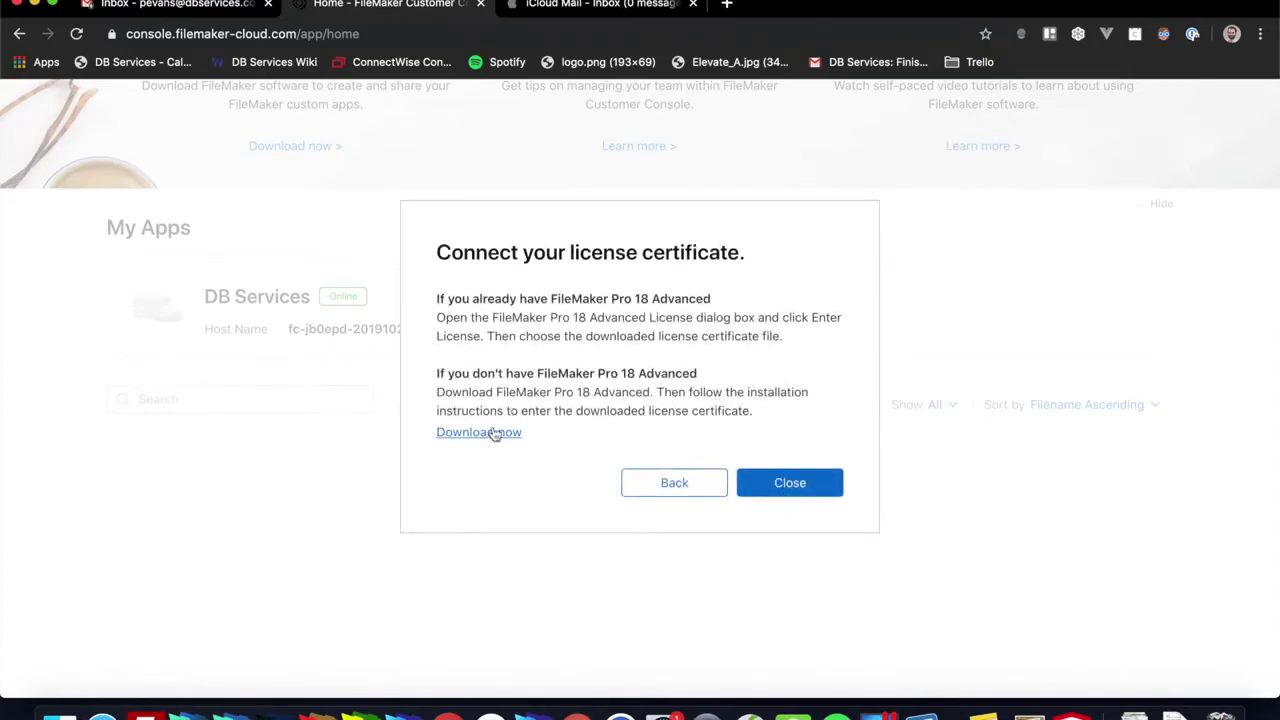
left_click(792, 484)
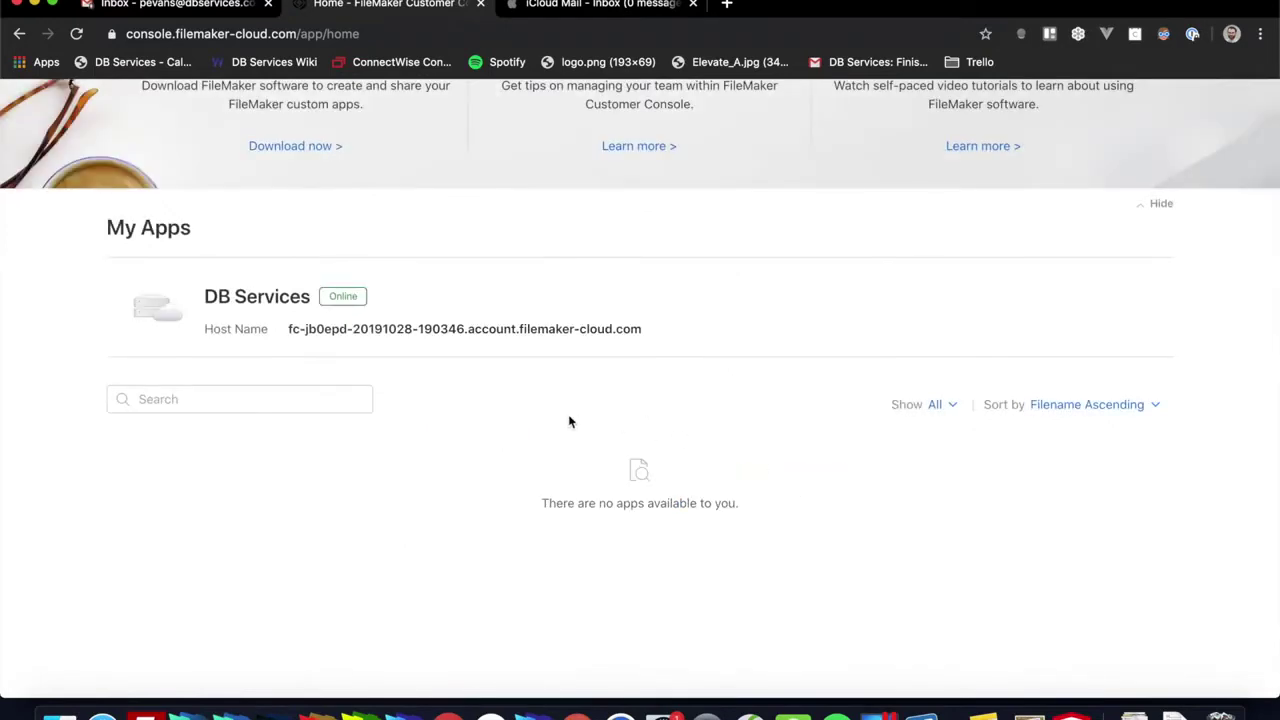
scroll(568, 420, "up", 3)
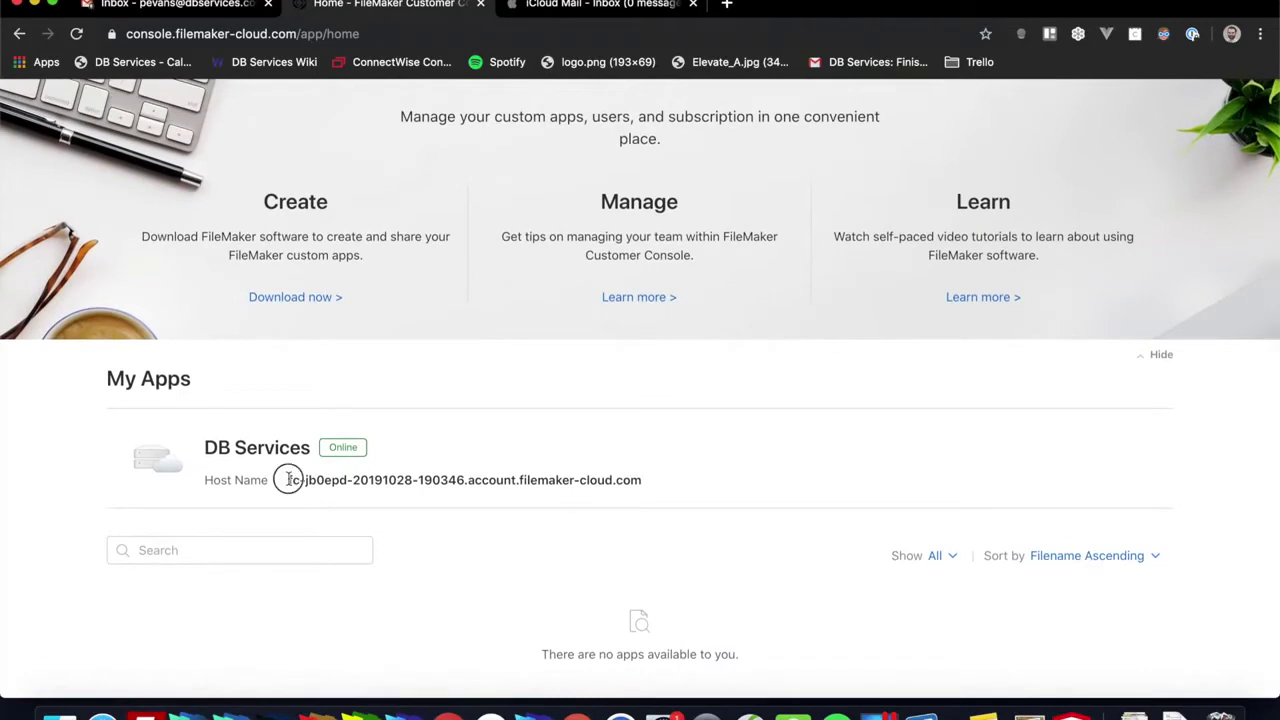
left_click_drag(290, 480, 520, 480)
left_click(534, 449)
scroll(533, 447, "up", 2)
scroll(533, 447, "up", 2)
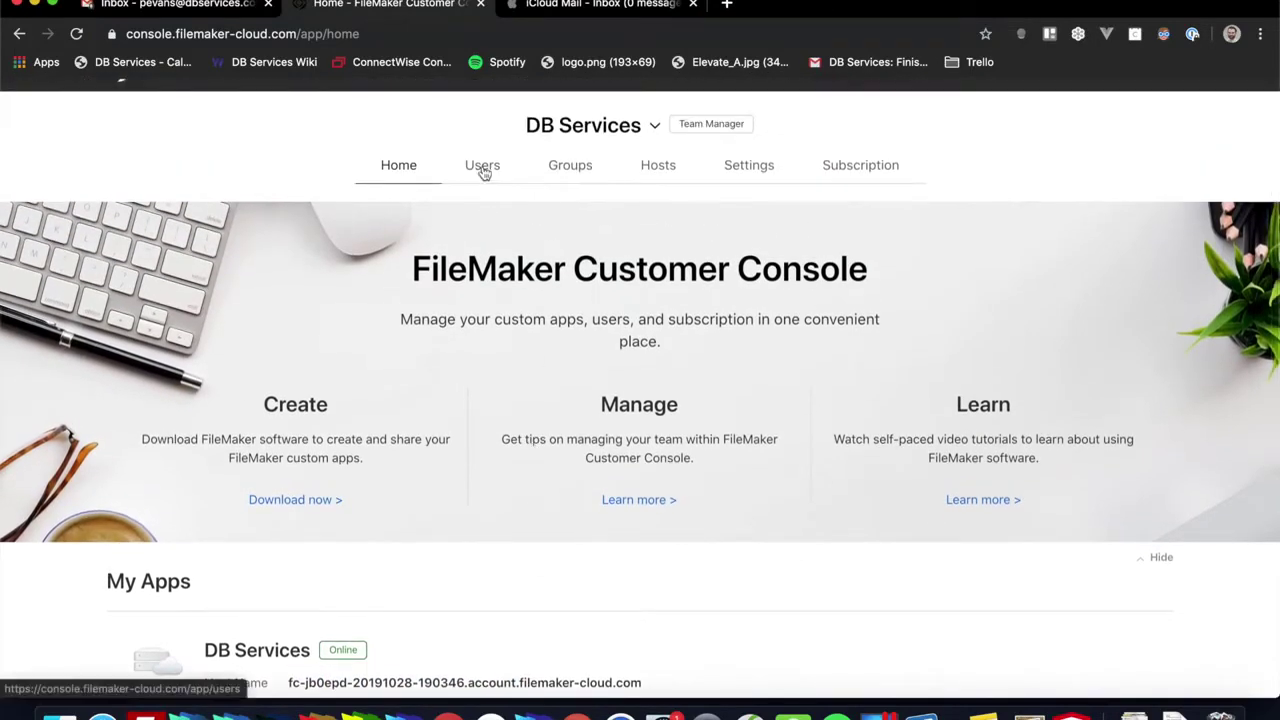
Step: Open the team's Users page and look over the user list
left_click(483, 170)
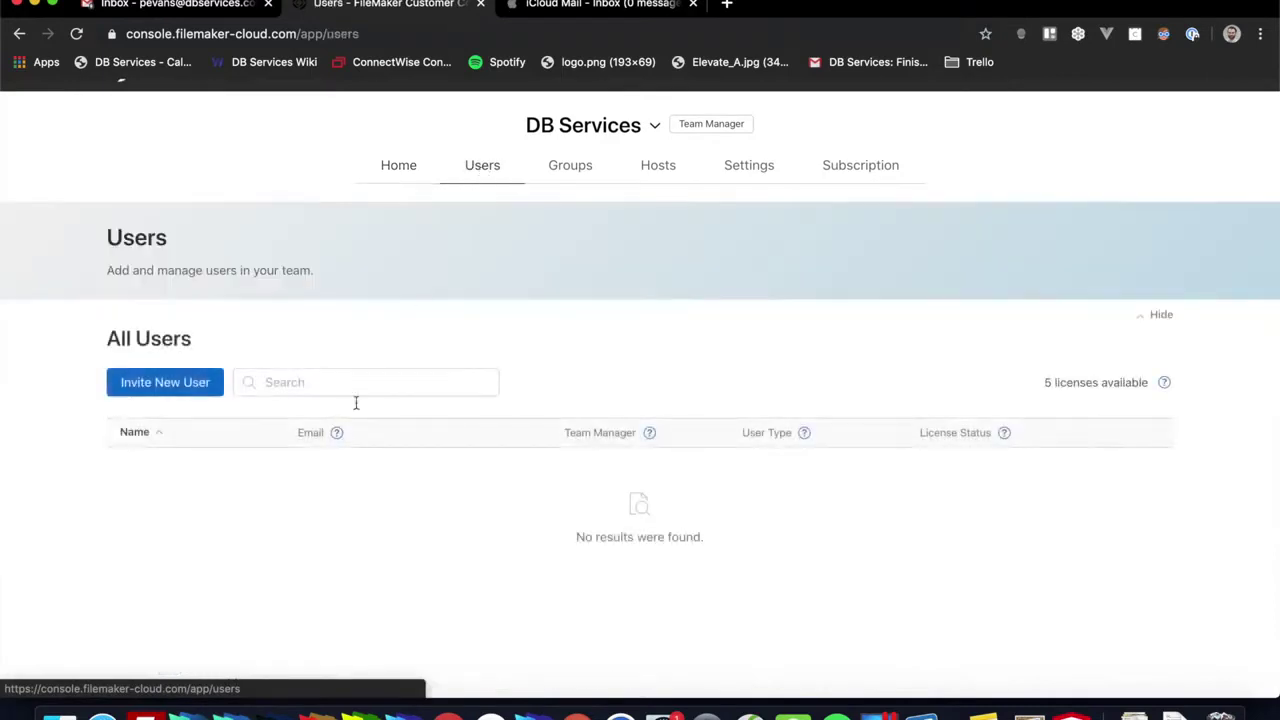
scroll(353, 514, "down", 1)
scroll(357, 505, "down", 2)
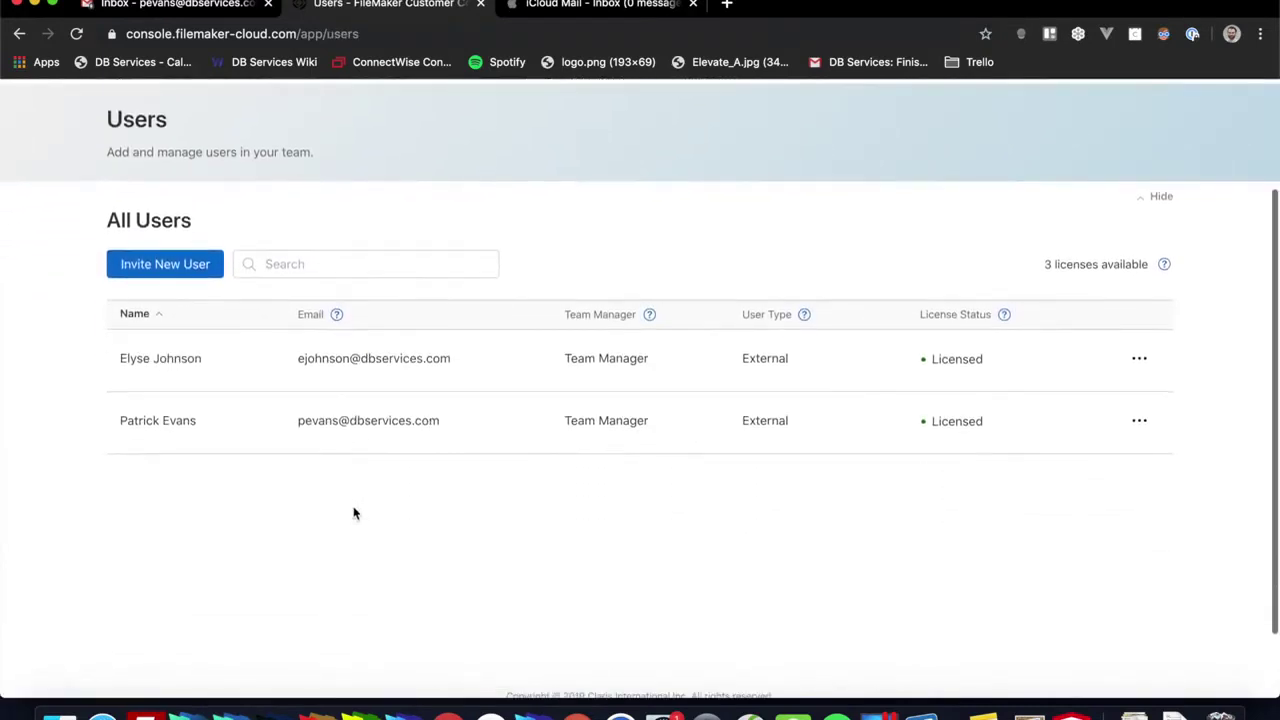
scroll(327, 353, "down", 1)
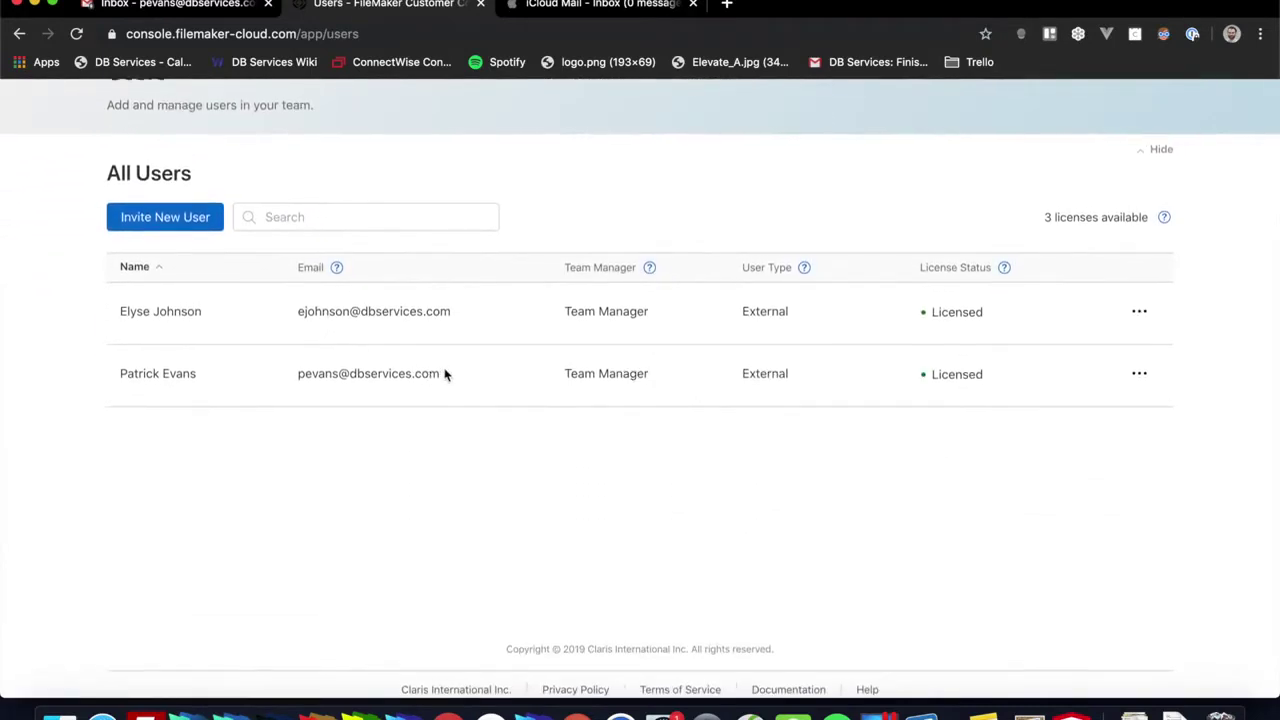
scroll(440, 360, "up", 2)
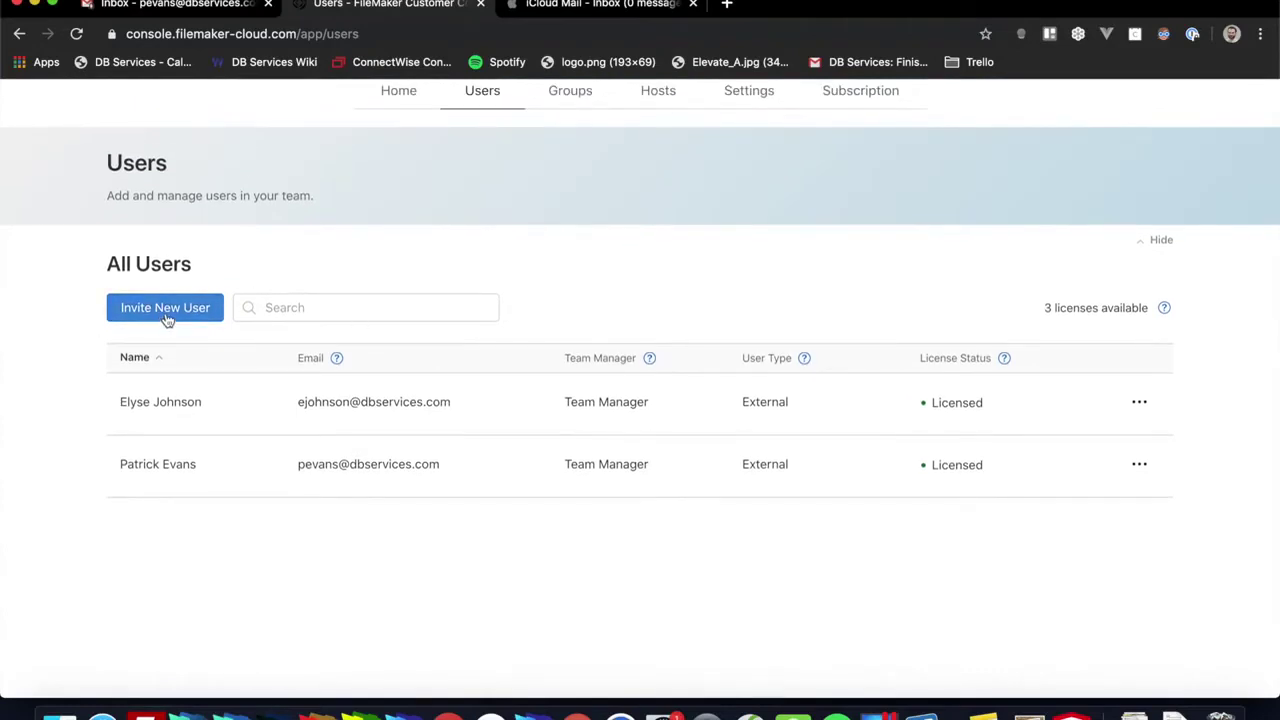
Step: Invite the colleague's e-mail address as a licensed user and team manager
left_click(166, 312)
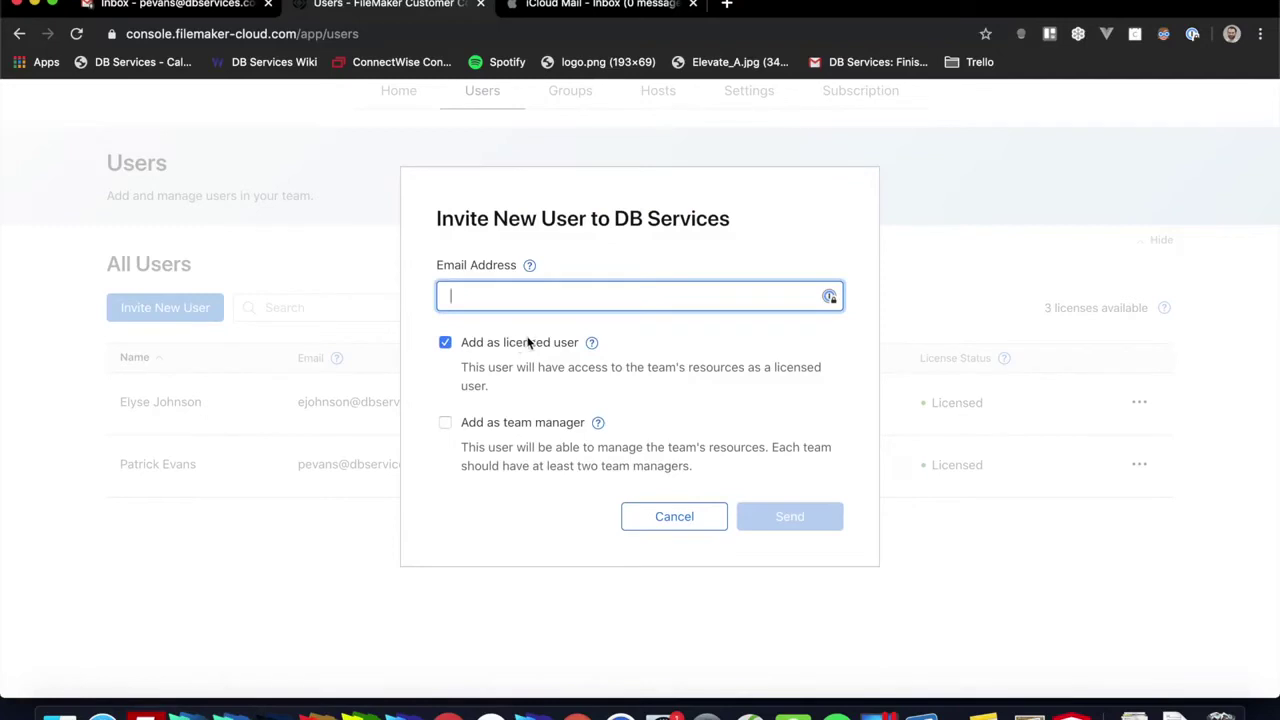
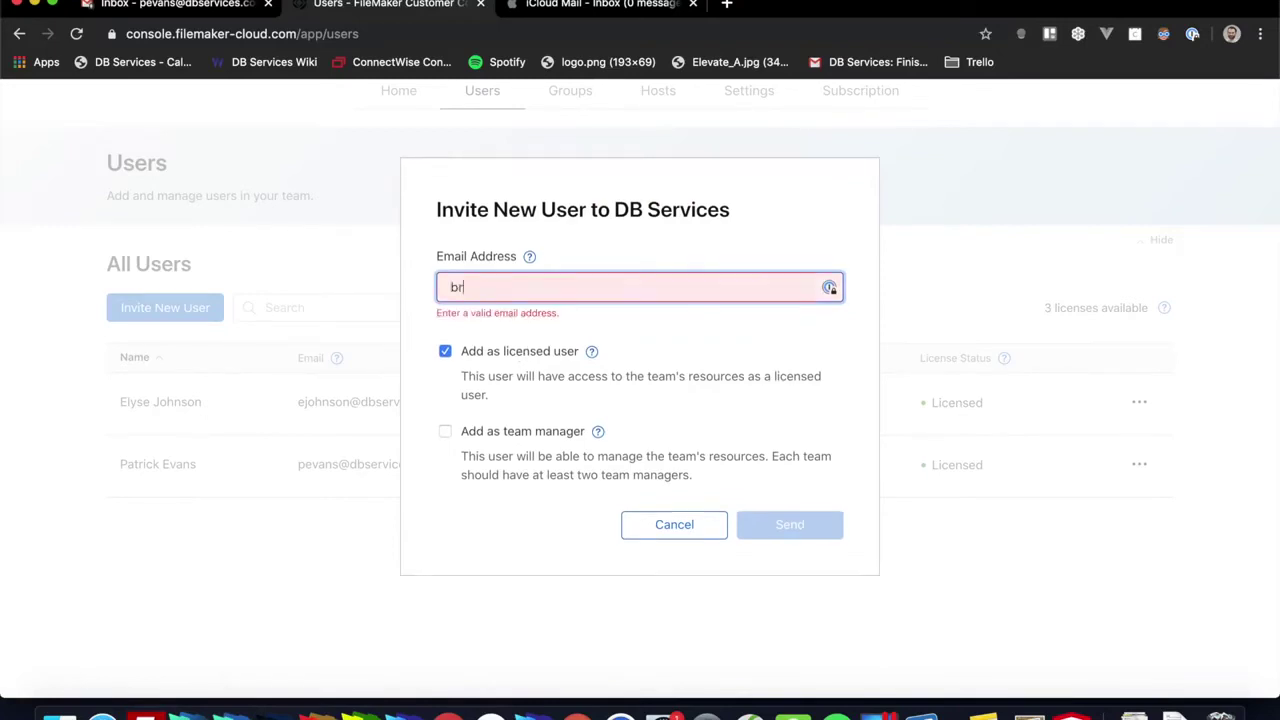
key("Tab")
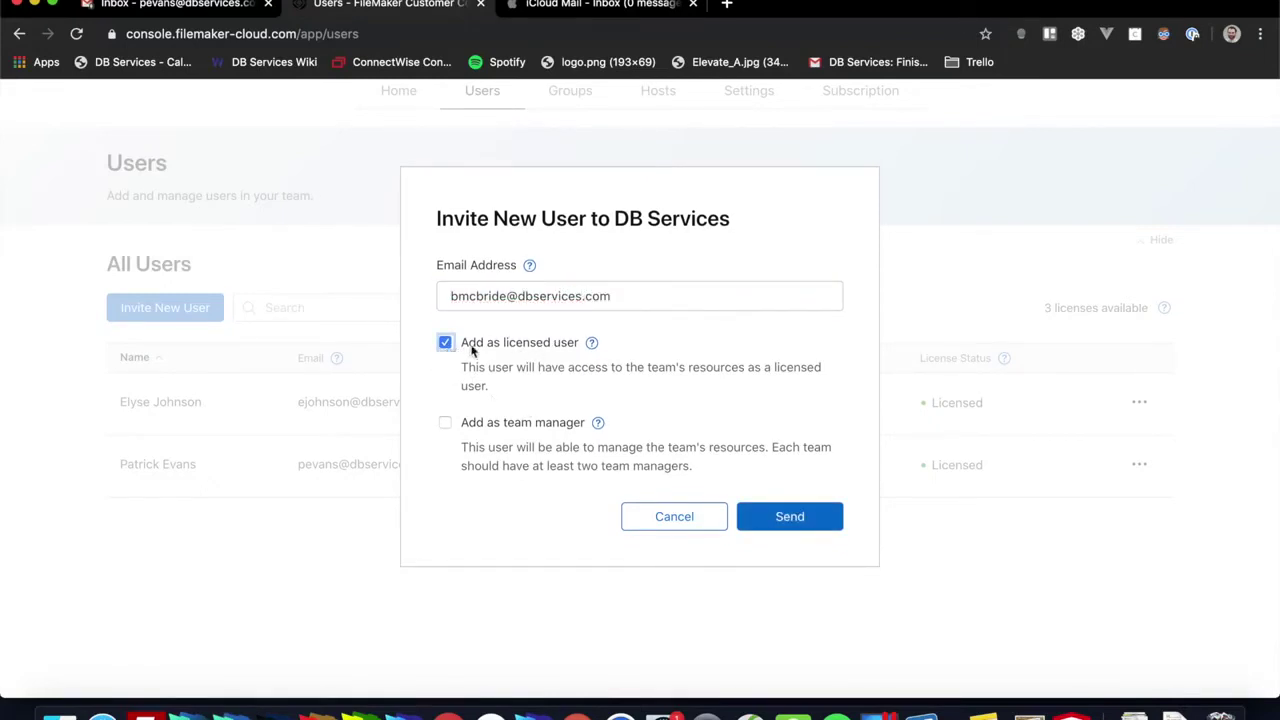
left_click(445, 423)
left_click(745, 516)
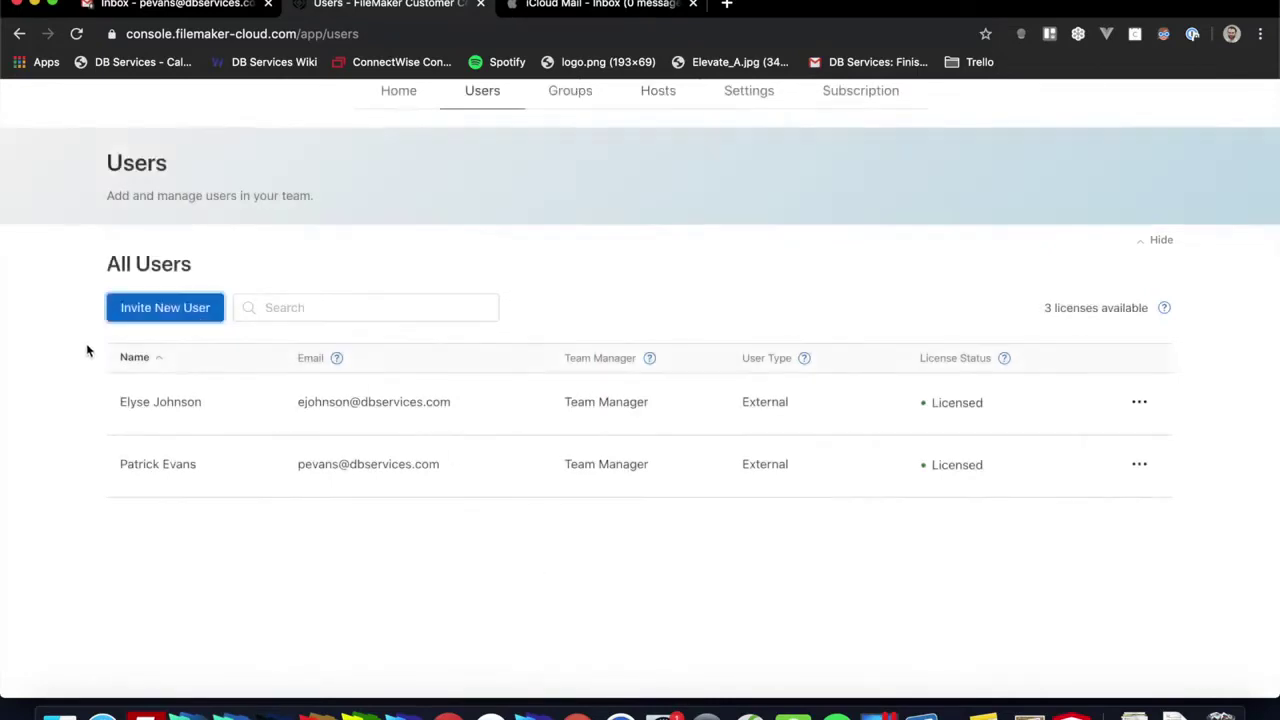
Step: Invite a second iCloud e-mail address as a licensed user, fixing its mistyped domain
left_click(163, 300)
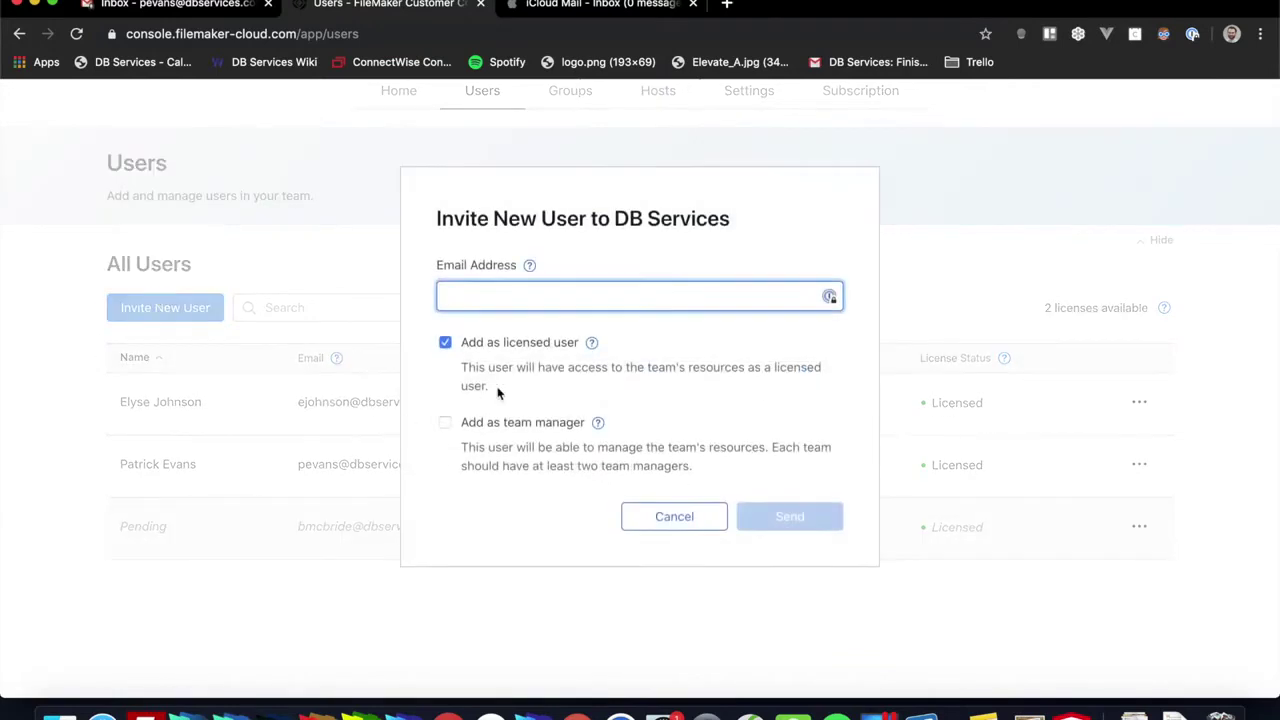
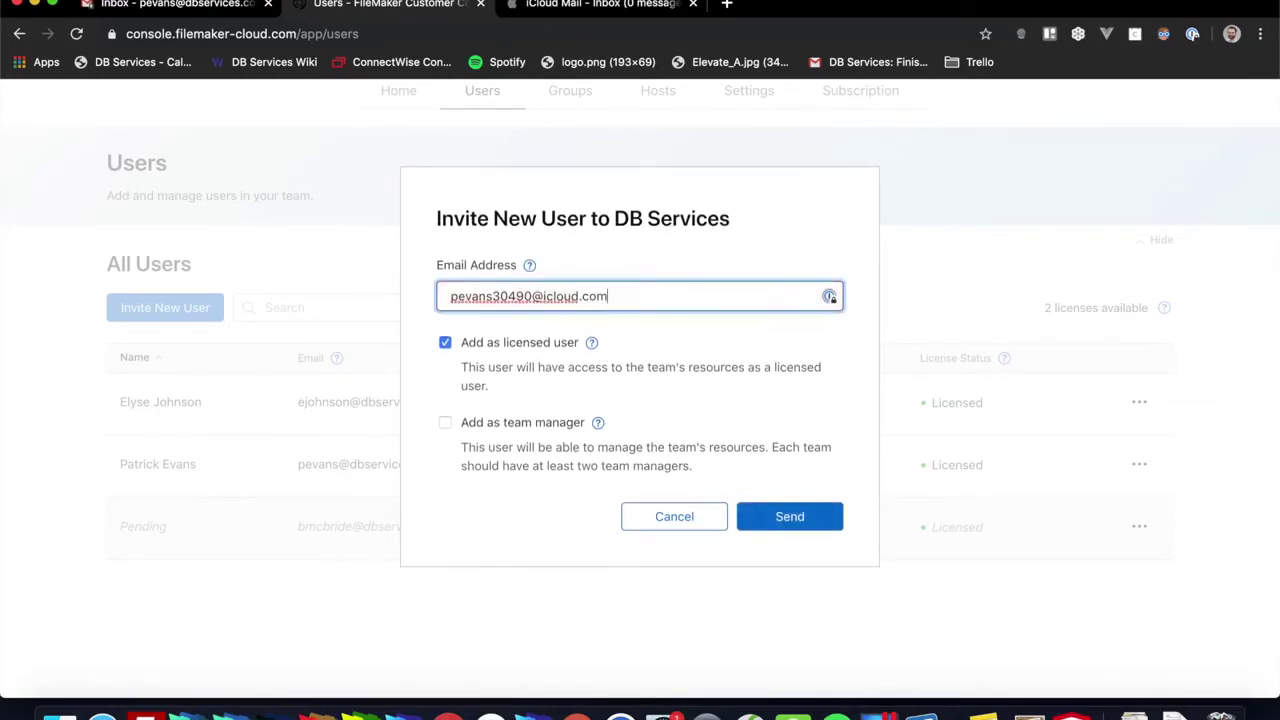
left_click(757, 511)
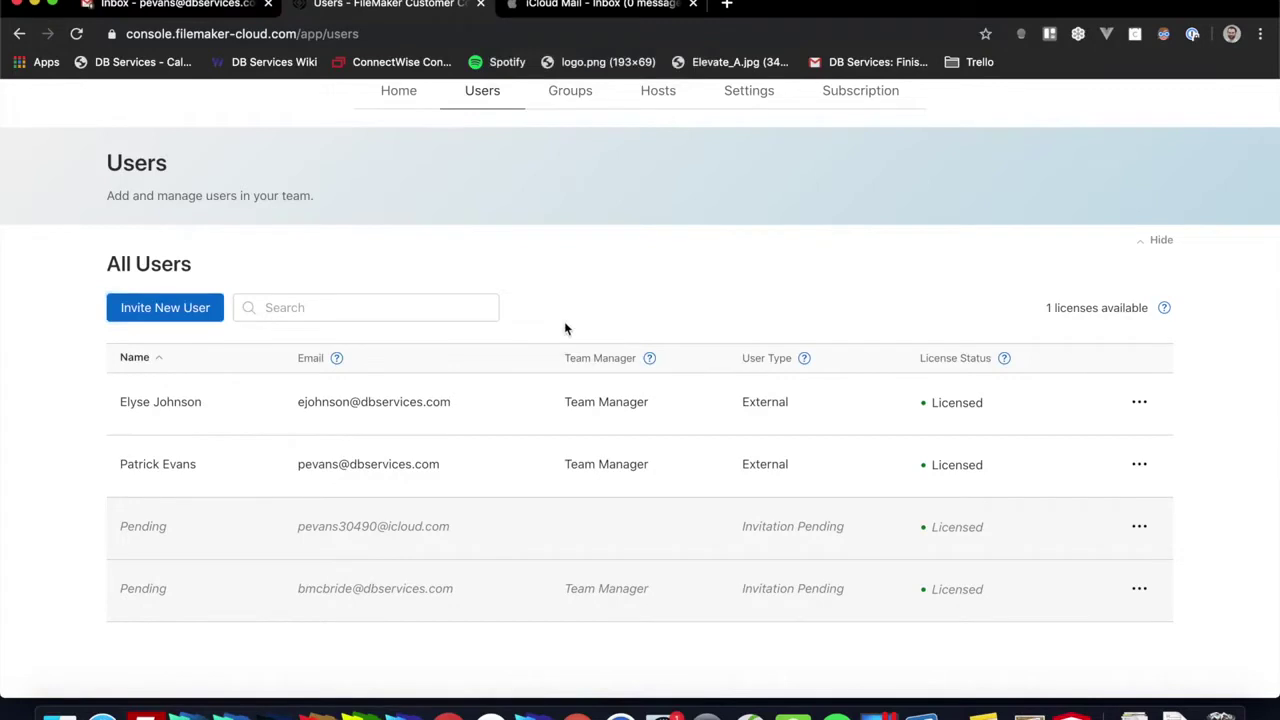
scroll(564, 321, "up", 2)
Step: On the Groups page, create a group named Administrator
left_click(567, 175)
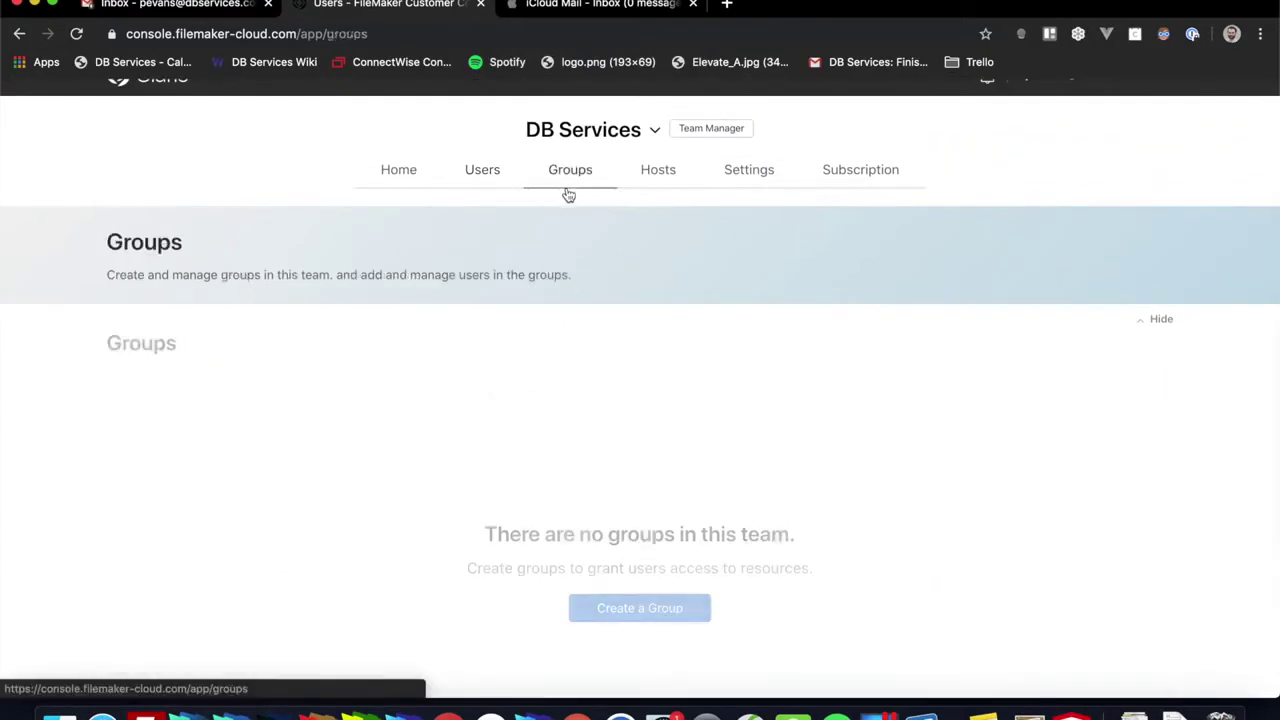
scroll(362, 455, "down", 2)
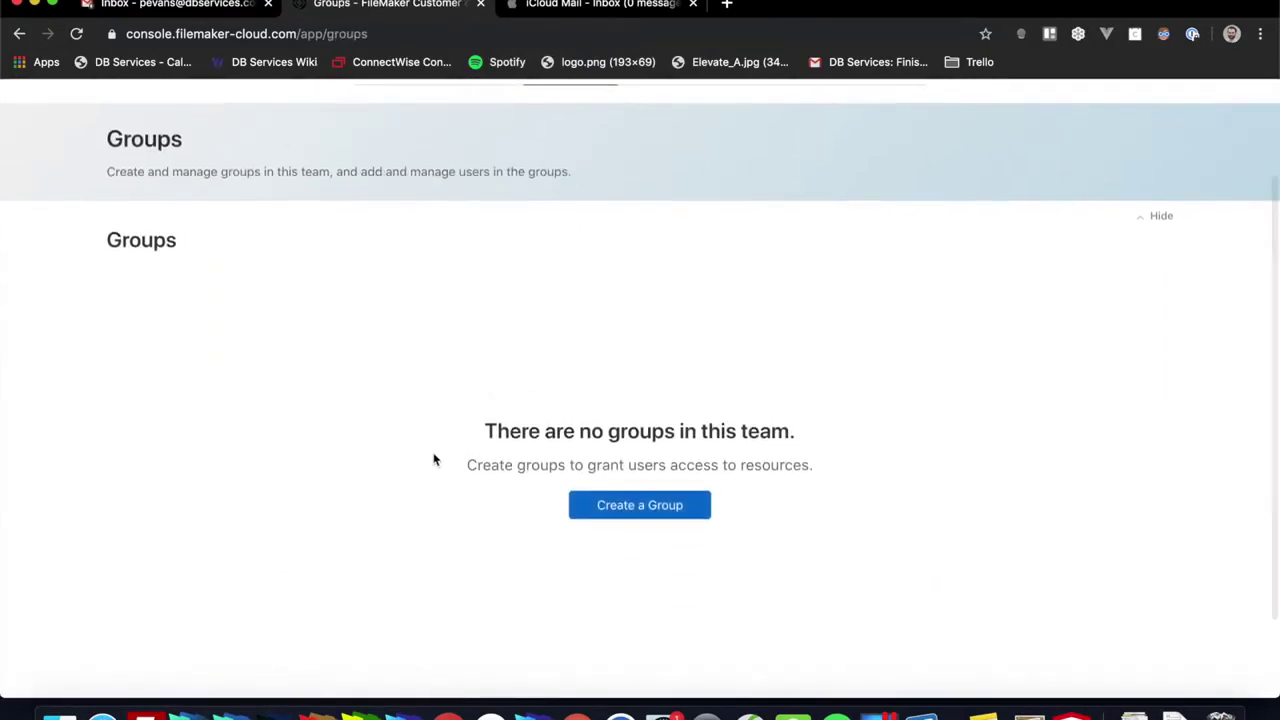
left_click(631, 507)
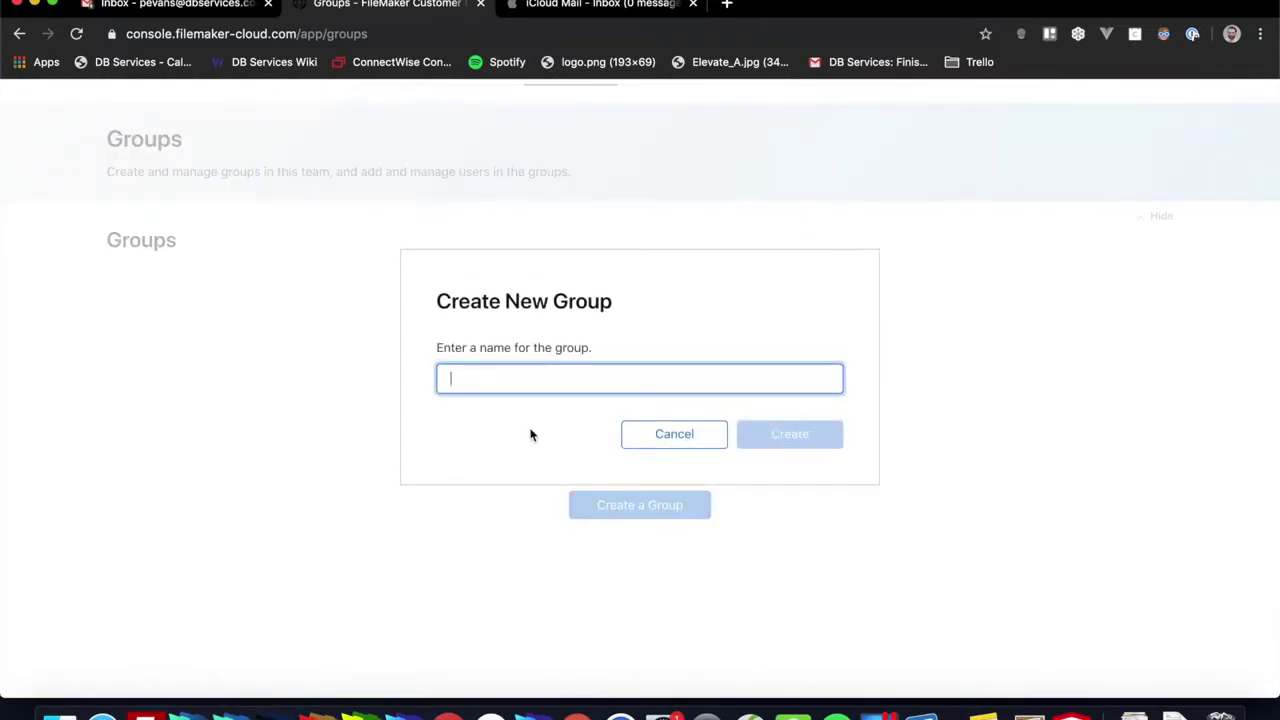
type("Adminitrator")
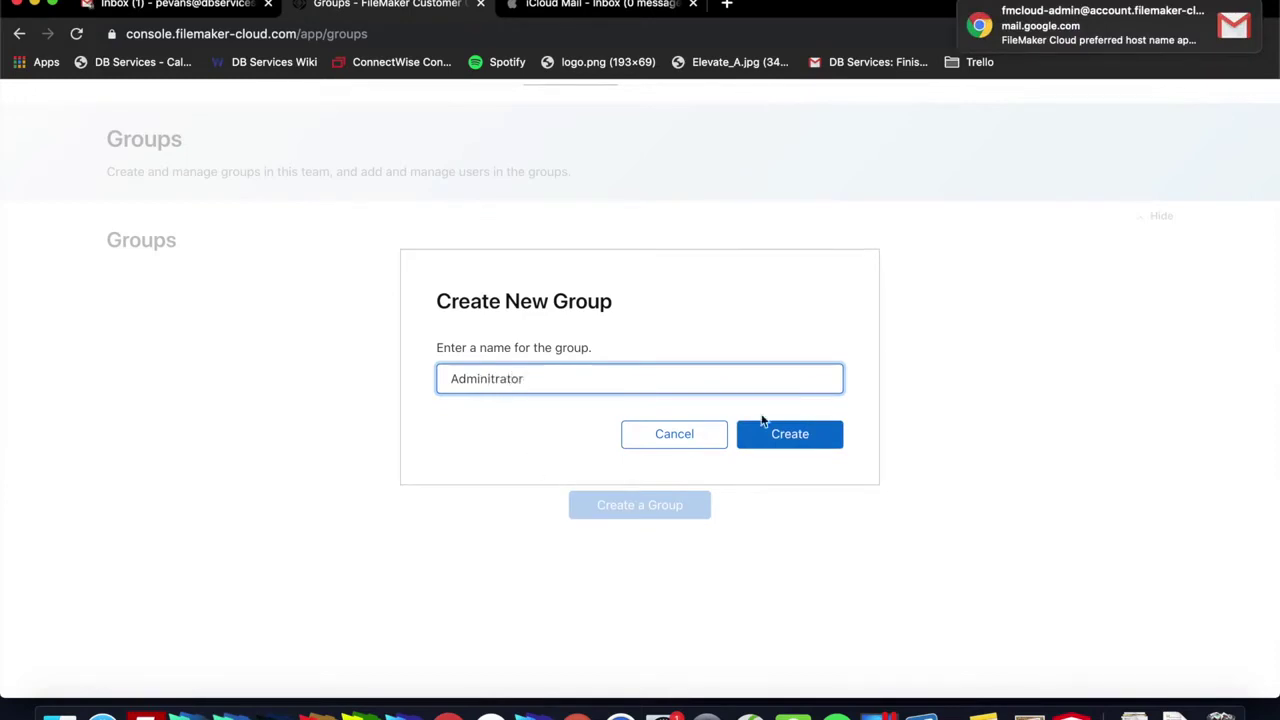
key("super+a")
left_click(515, 385)
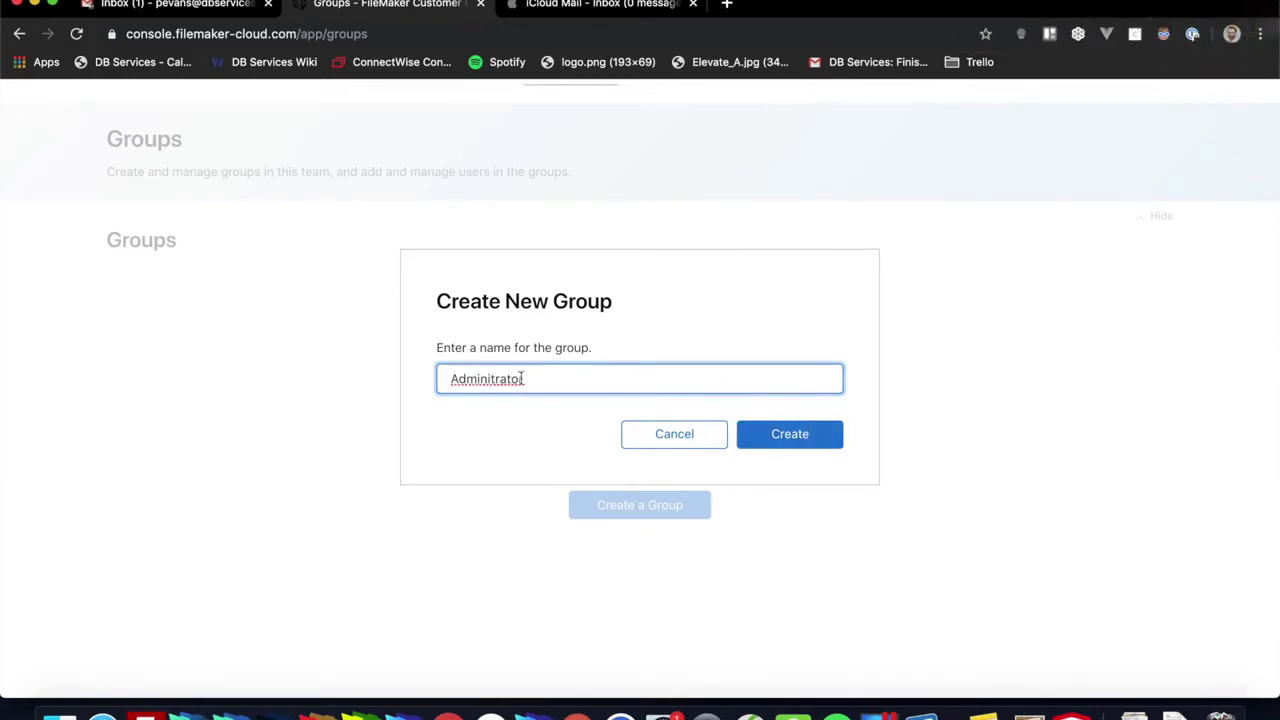
double_click(515, 385)
type("Admi")
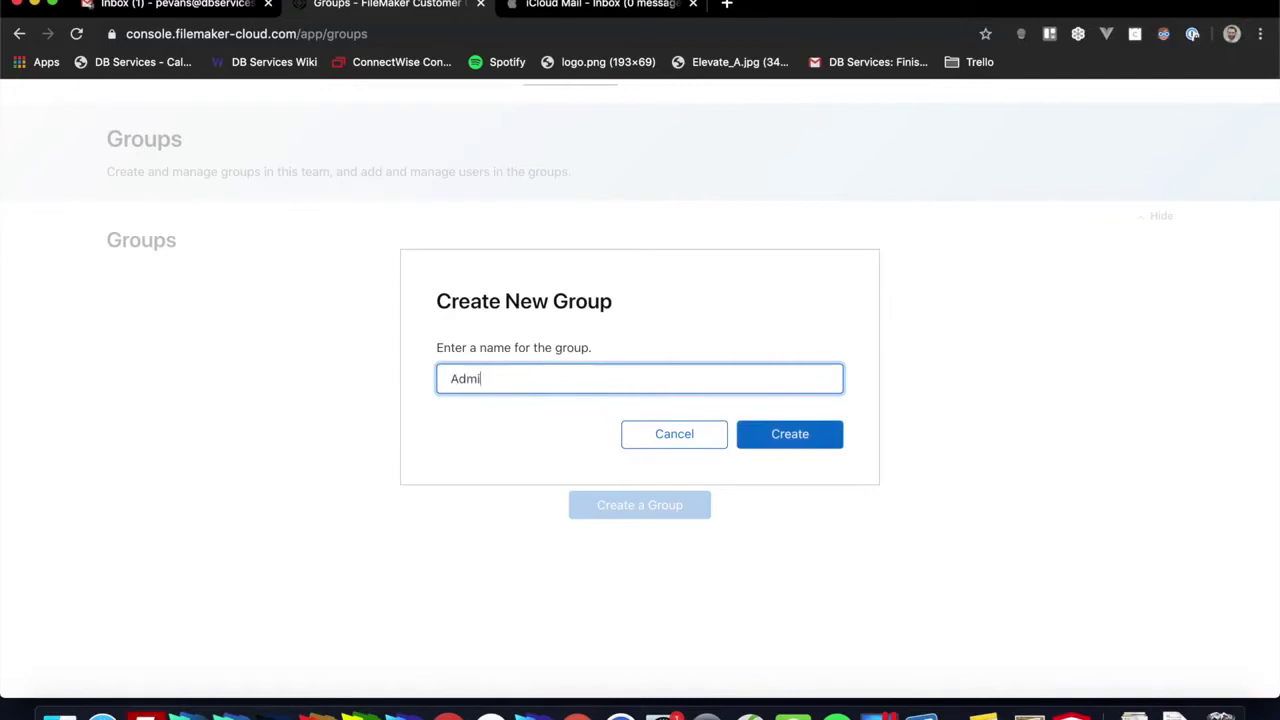
type("nistrator")
left_click(780, 439)
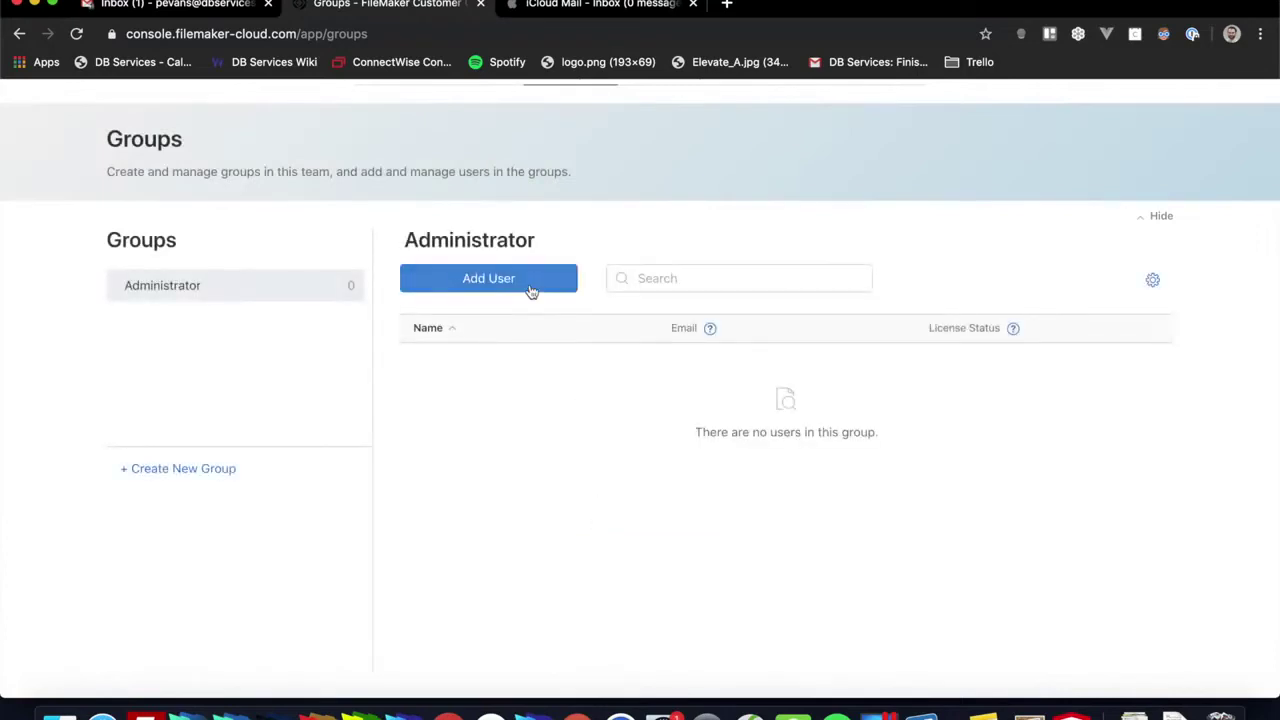
Step: Create a second group named Data Entry
left_click(220, 467)
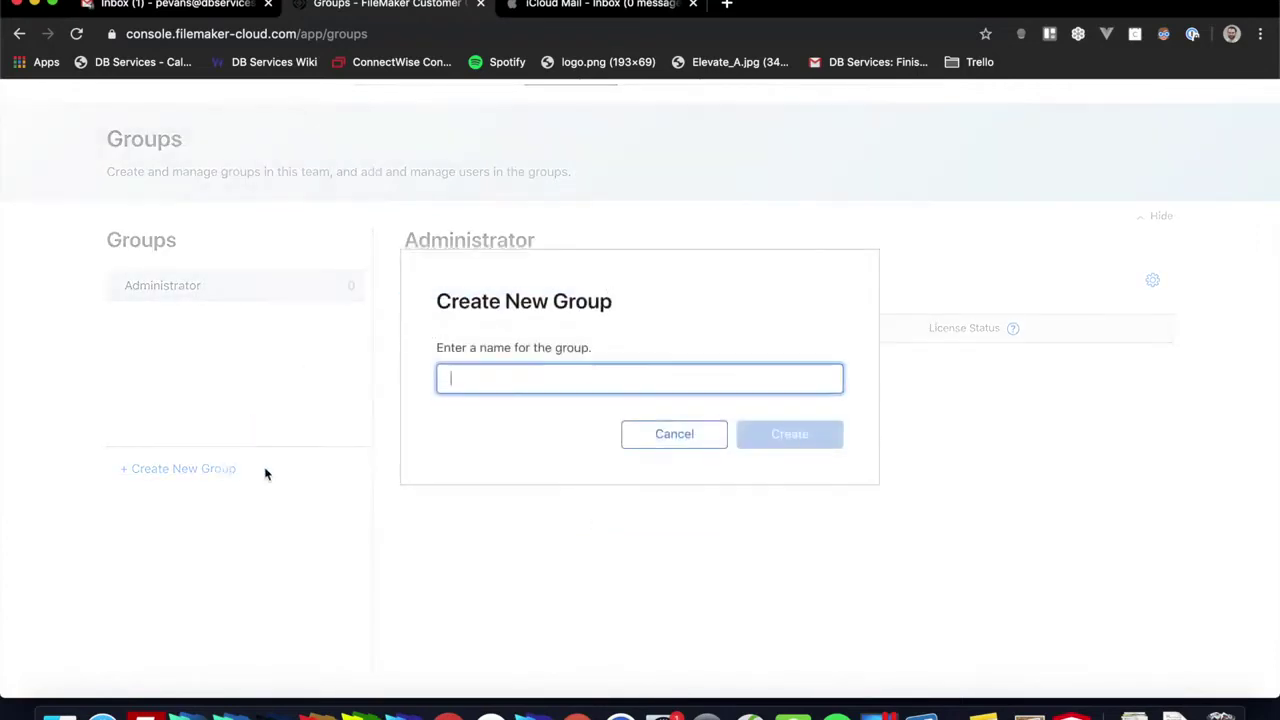
type("Data Entry")
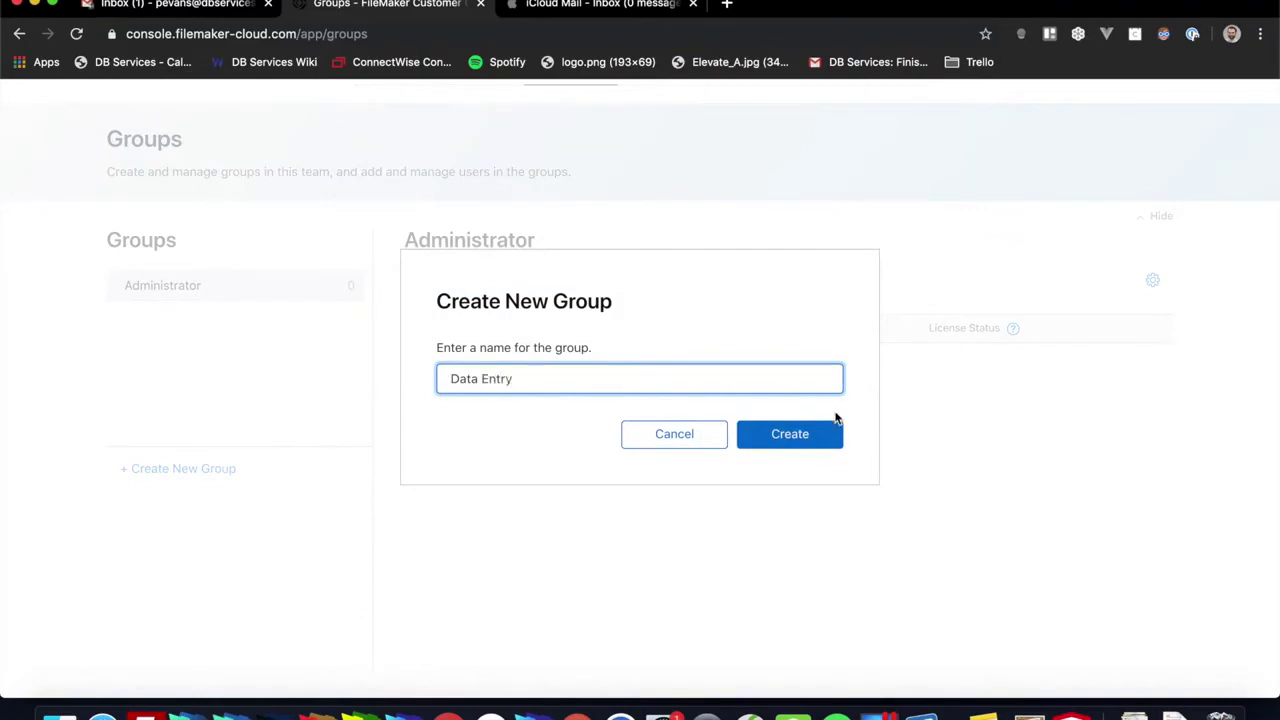
left_click(836, 426)
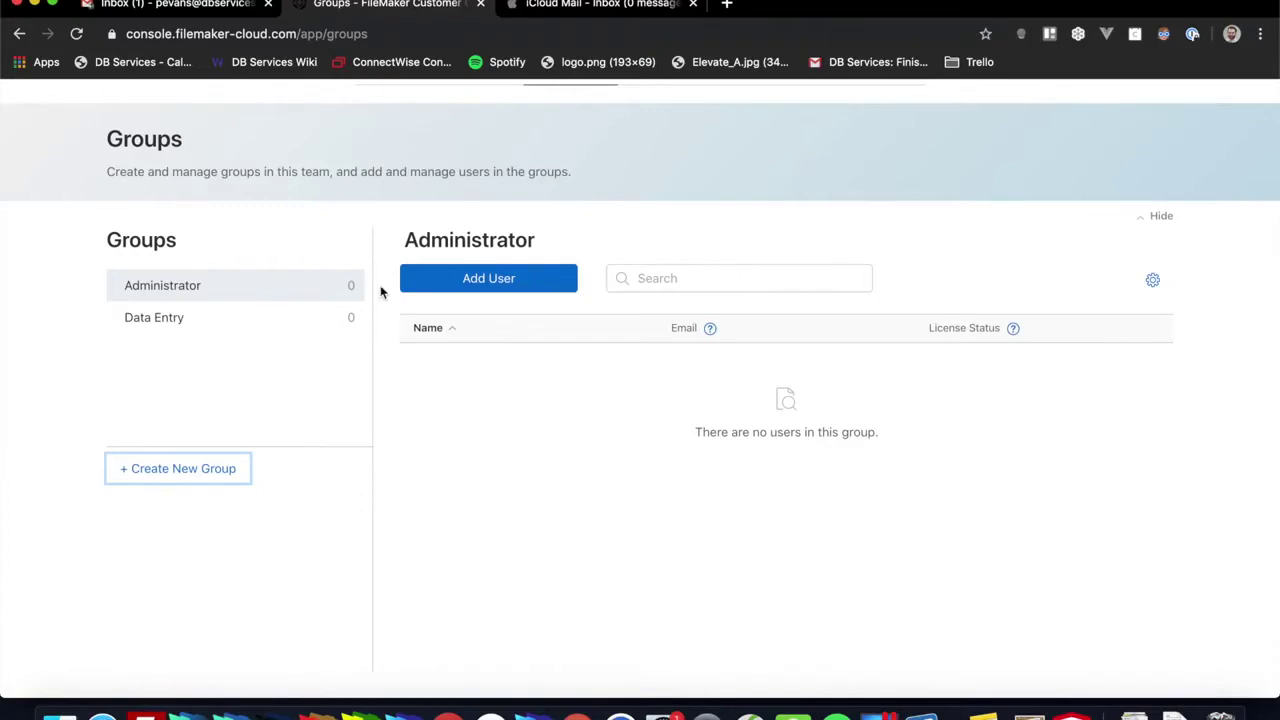
Step: Add the licensed team member and the pending company user to the Administrator group
left_click(456, 286)
left_click(555, 309)
scroll(563, 396, "down", 1)
left_click(557, 420)
scroll(662, 360, "up", 1)
left_click(642, 317)
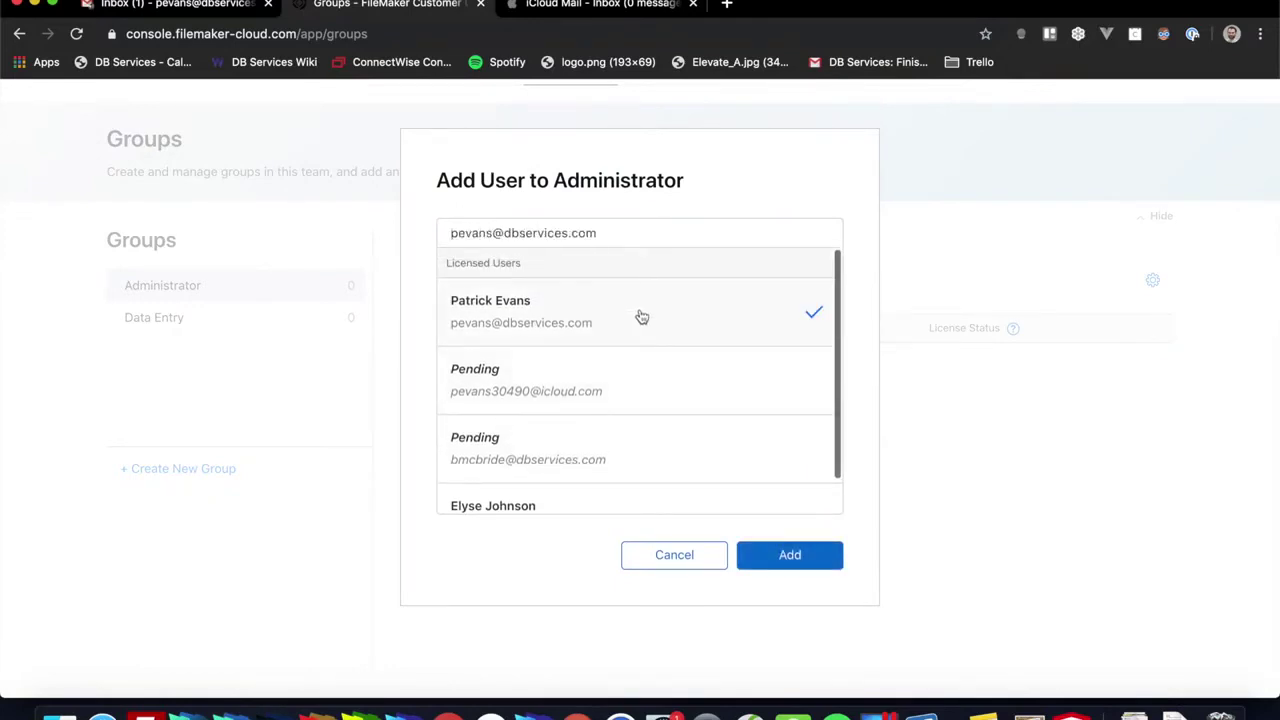
left_click(789, 554)
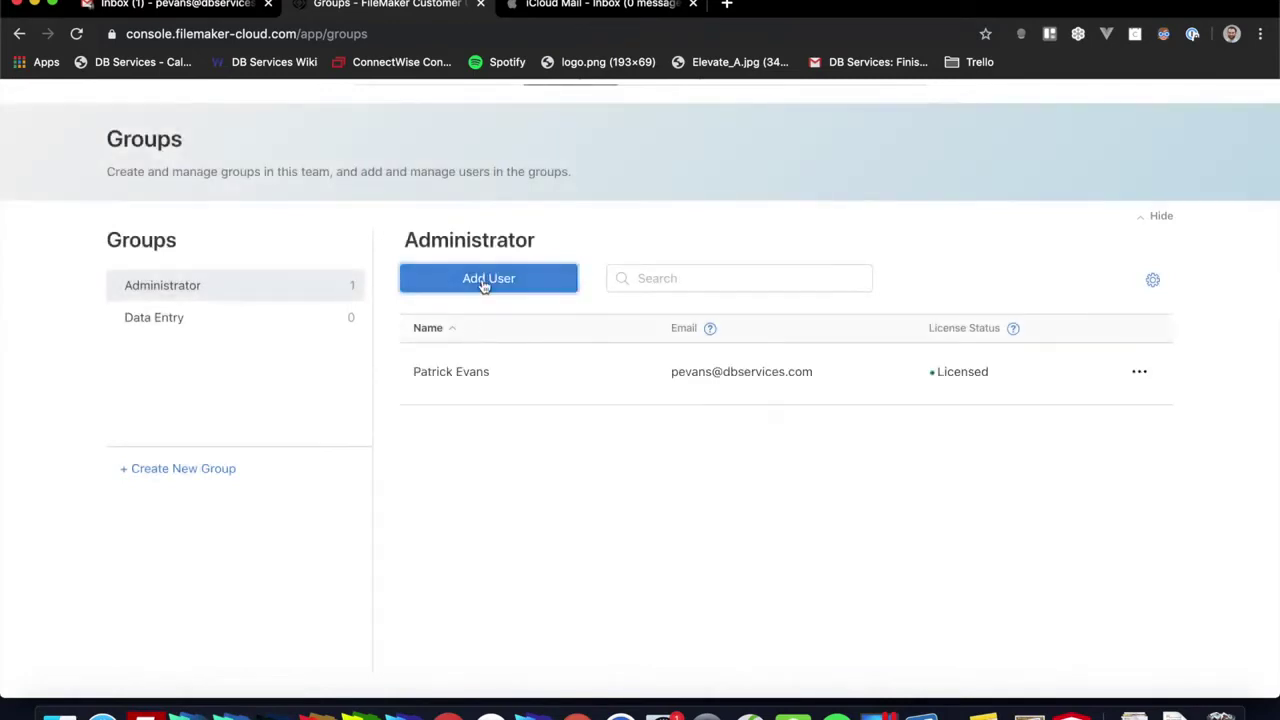
left_click(486, 278)
scroll(530, 430, "down", 1)
scroll(530, 430, "up", 1)
left_click(543, 386)
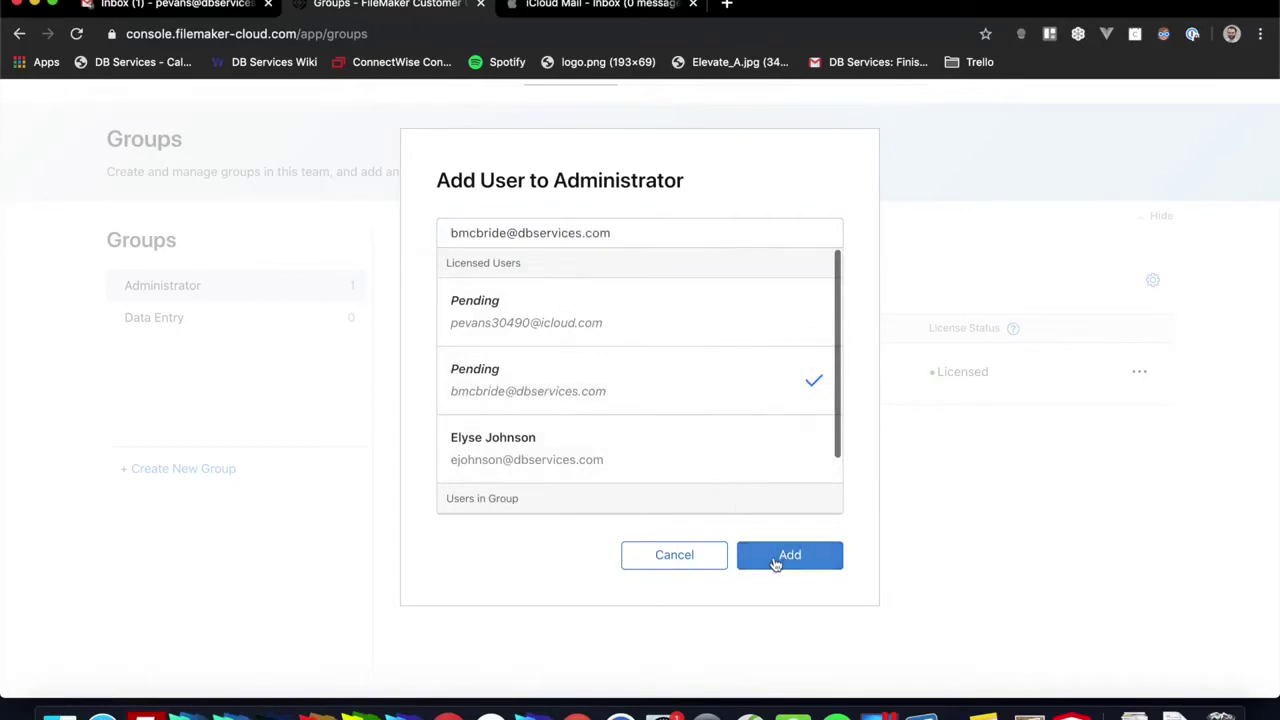
left_click(770, 556)
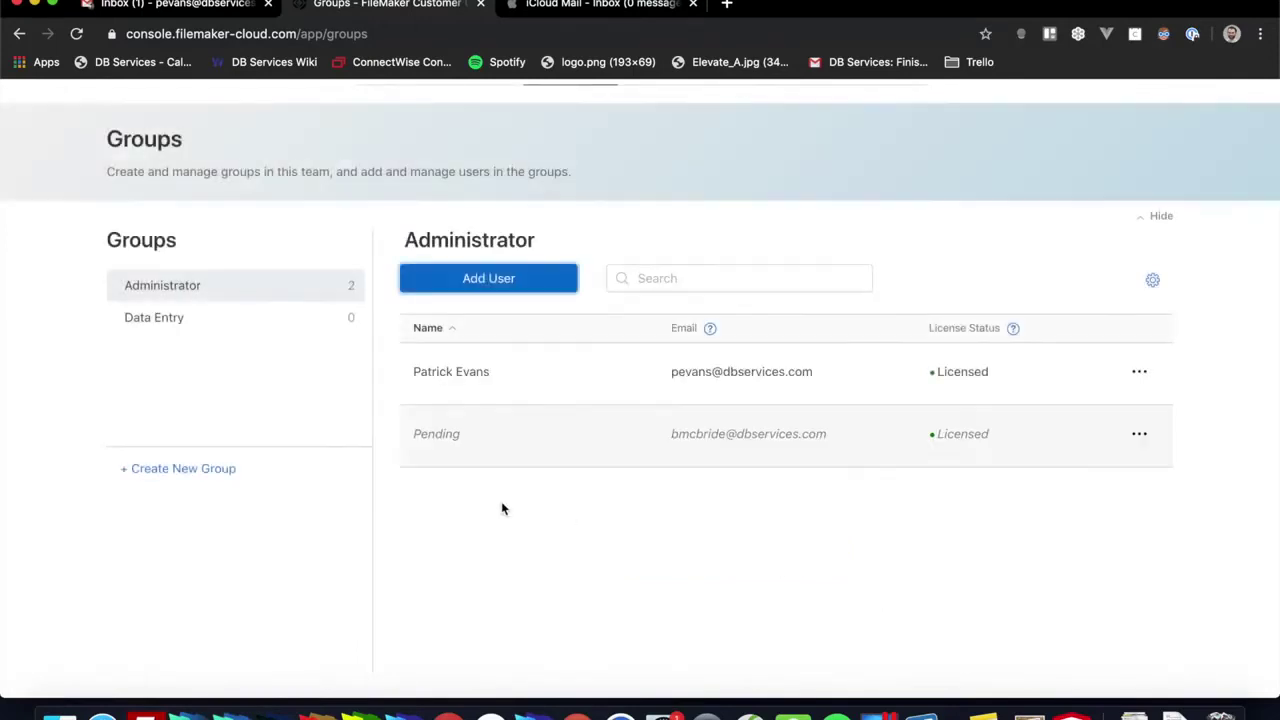
Step: Add the pending iCloud user to the Data Entry group
left_click(180, 319)
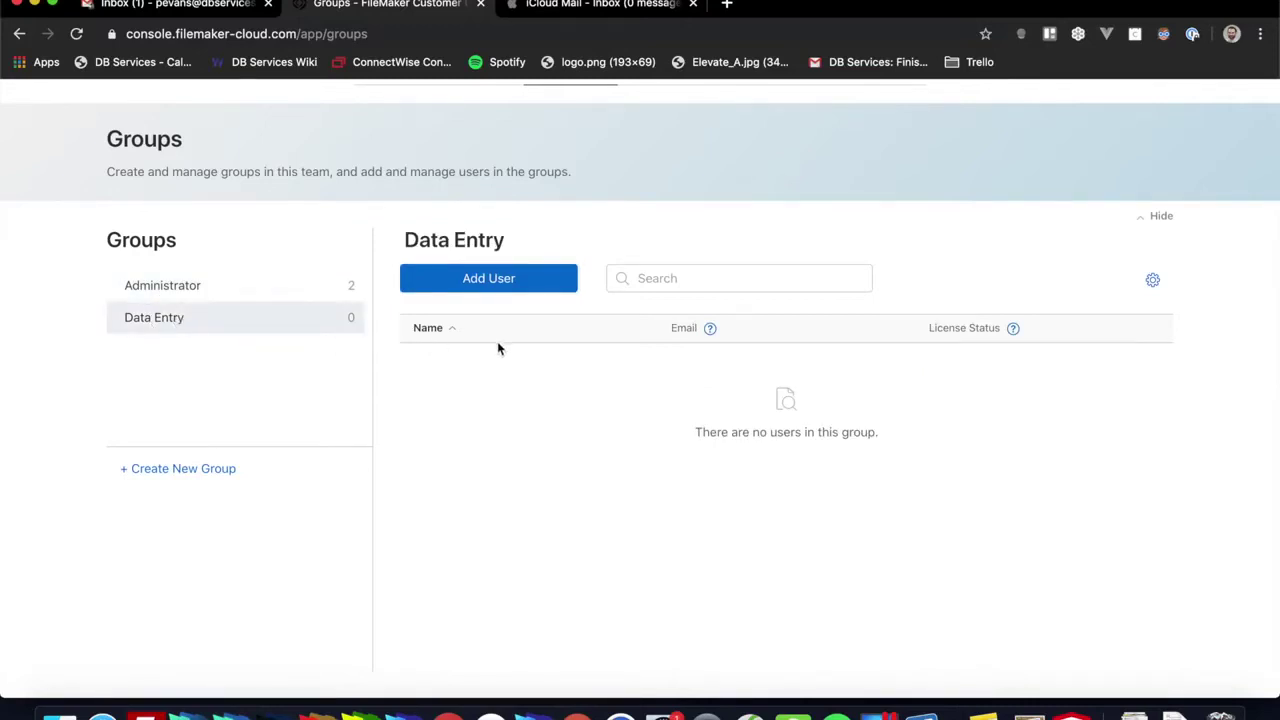
left_click(489, 280)
scroll(589, 401, "down", 1)
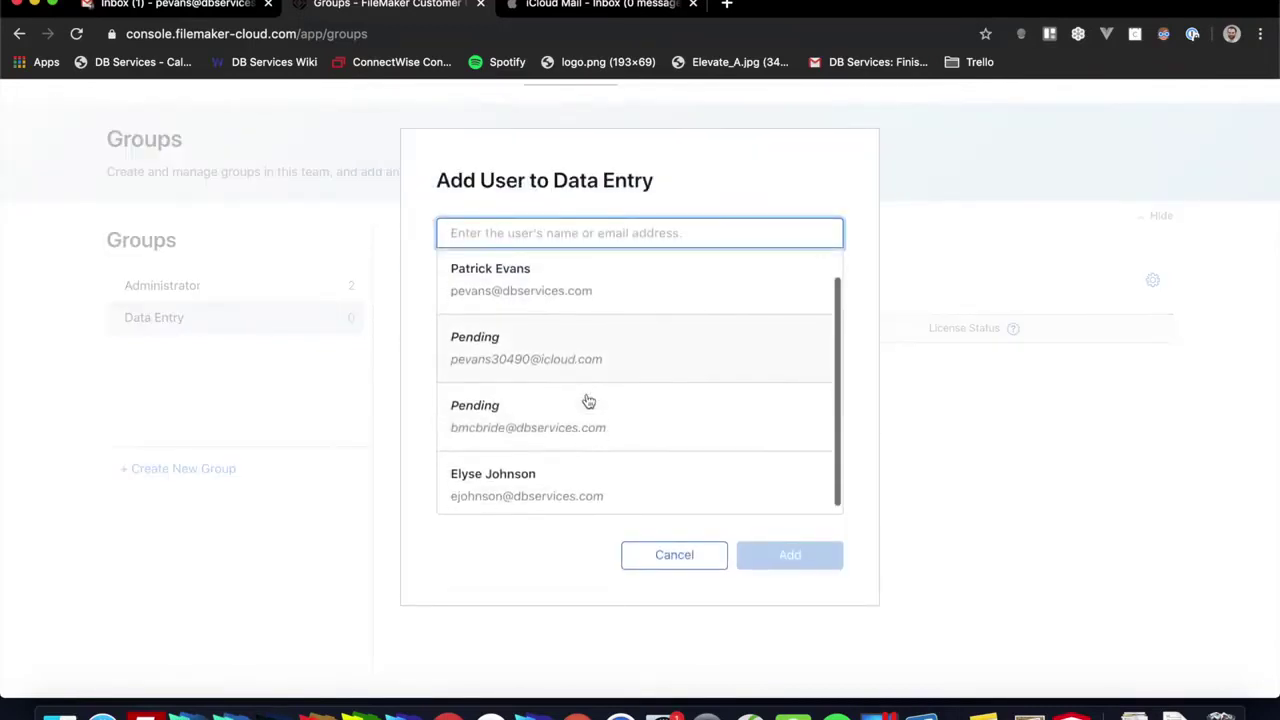
left_click(571, 358)
left_click(757, 555)
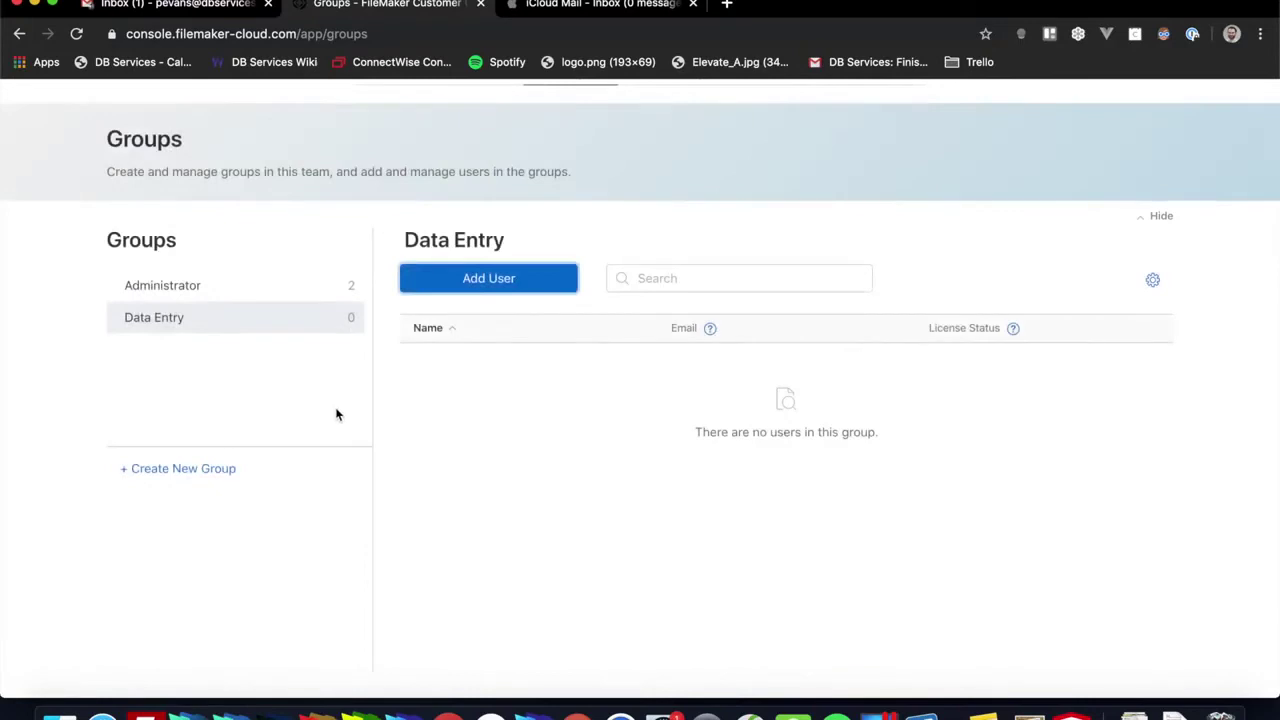
Step: Return to the top of the Groups page and switch to the iCloud Mail inbox
scroll(545, 356, "up", 1)
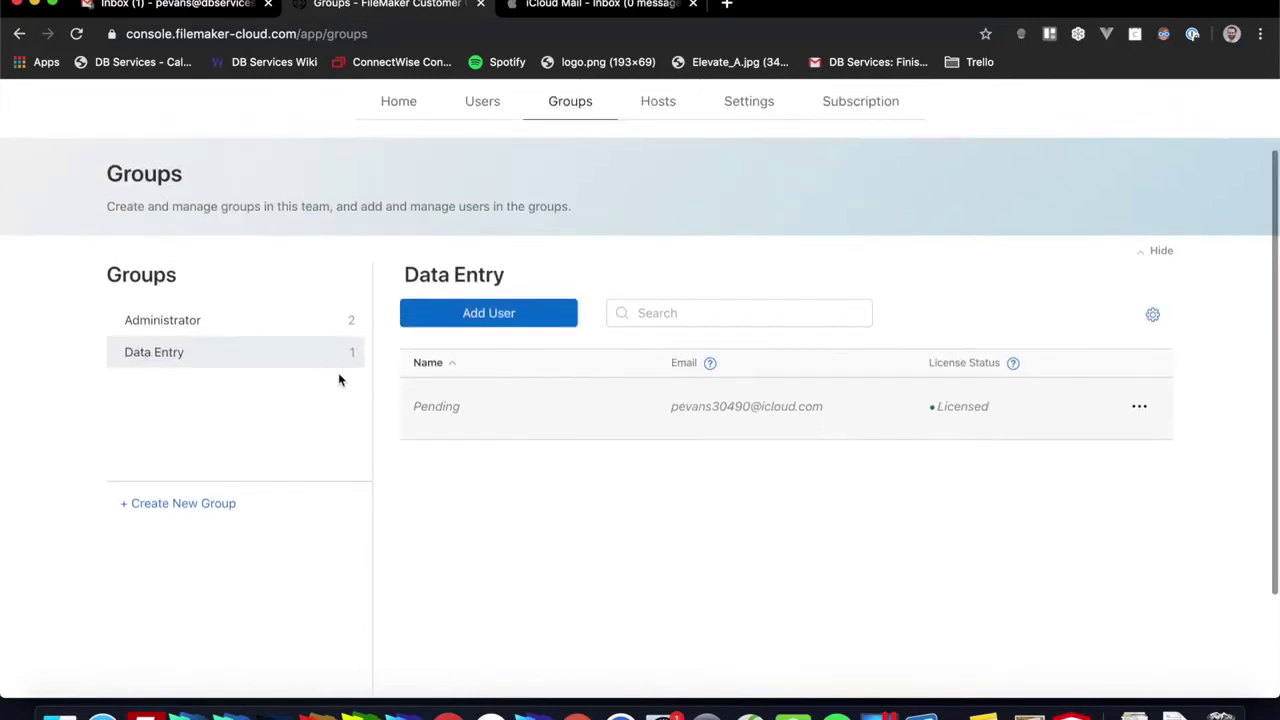
scroll(340, 378, "up", 1)
scroll(488, 347, "up", 1)
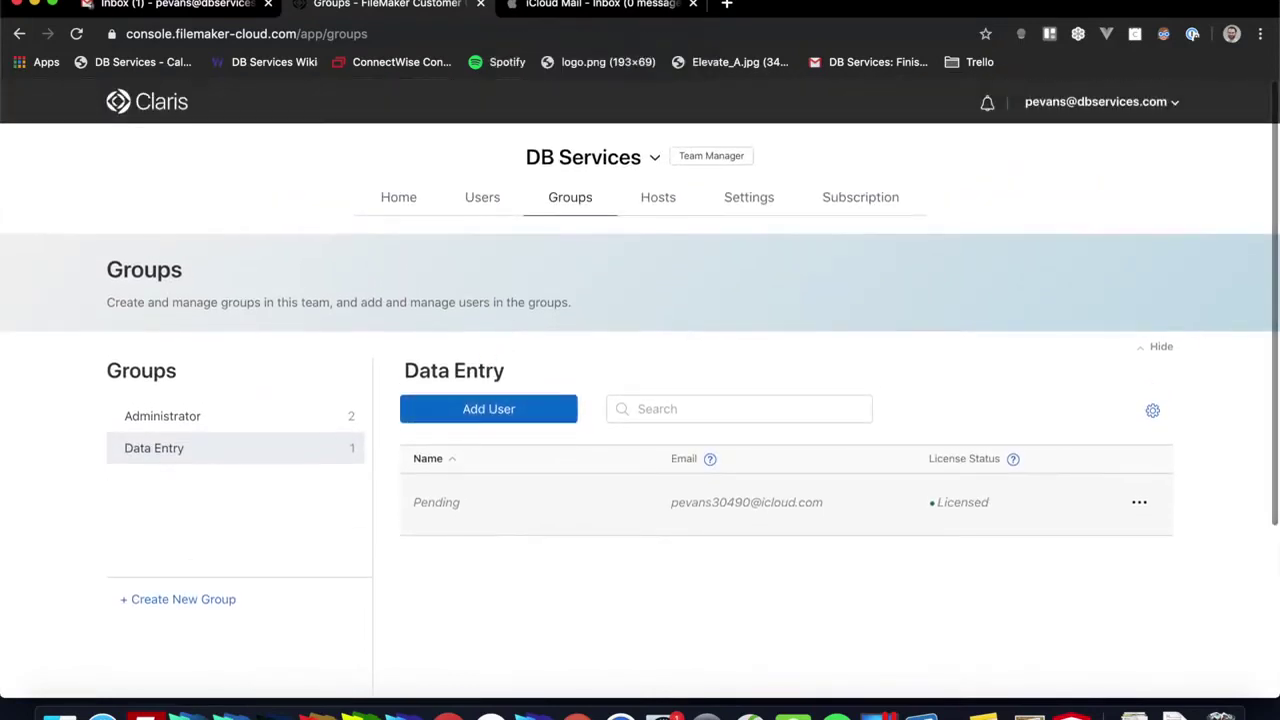
left_click(576, 5)
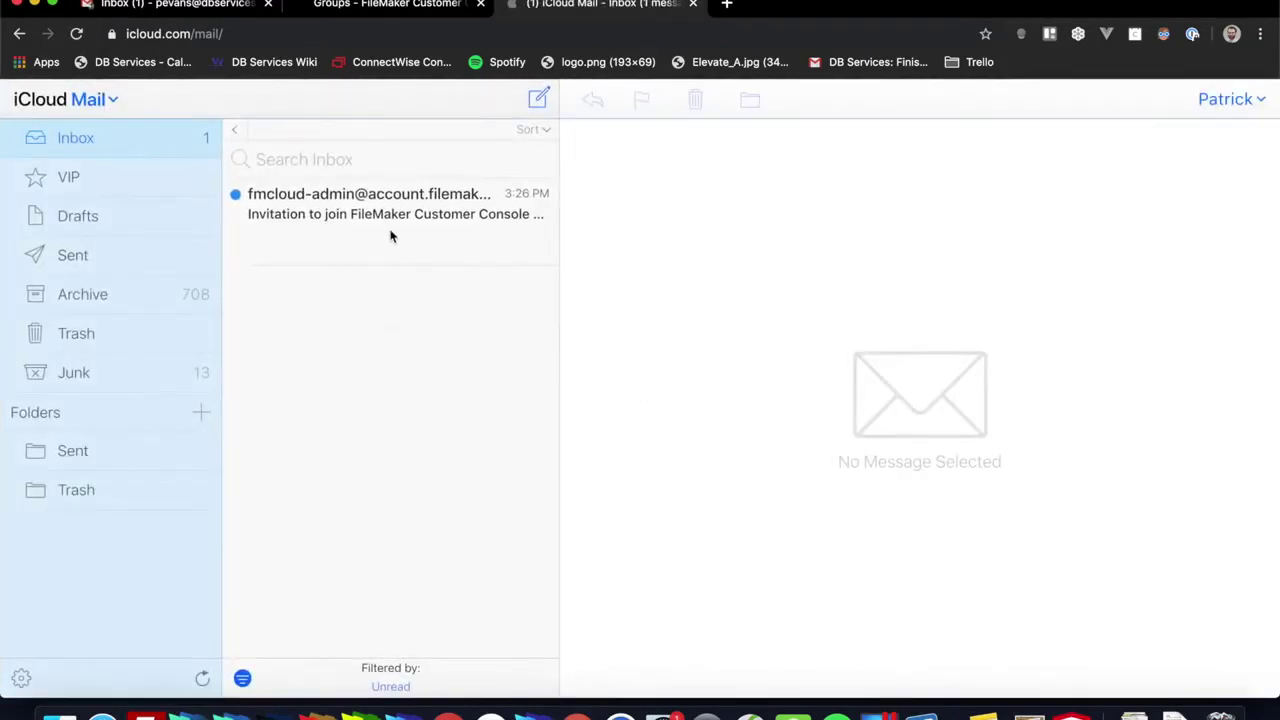
Step: Open the FileMaker team invitation e-mail in the iCloud Inbox and read through its body
left_click(388, 222)
scroll(826, 356, "down", 2)
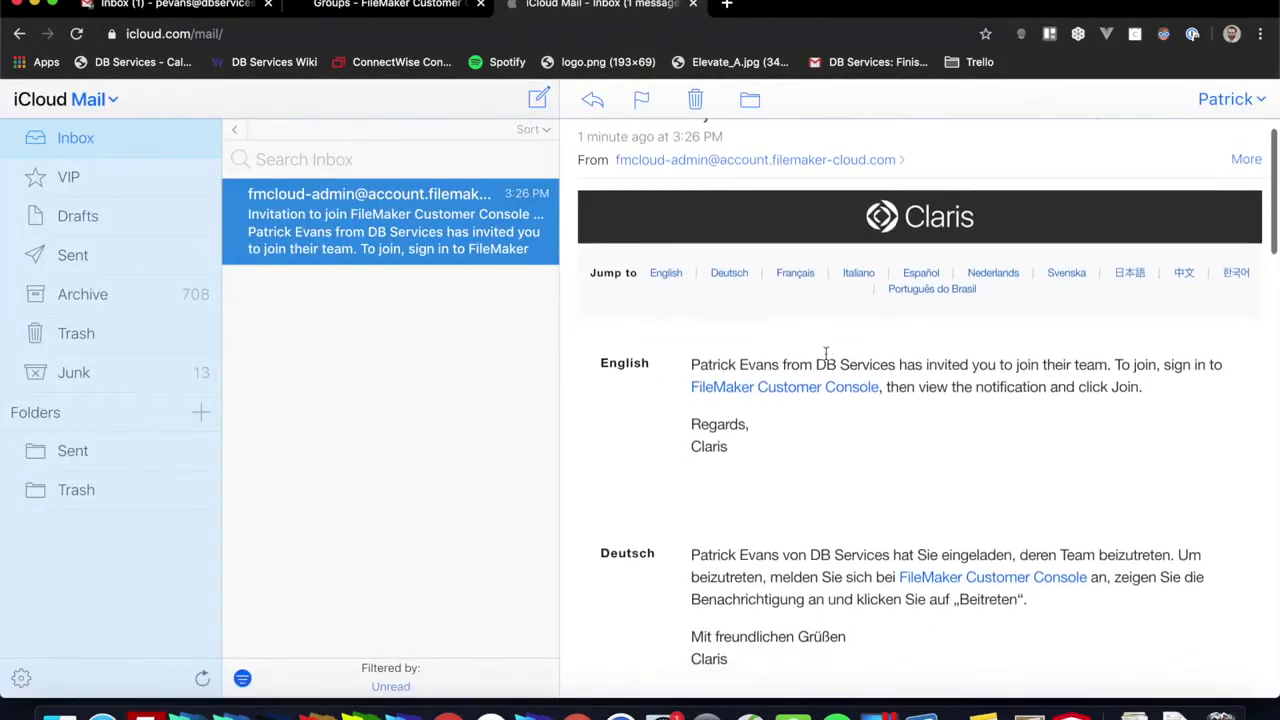
scroll(826, 356, "down", 2)
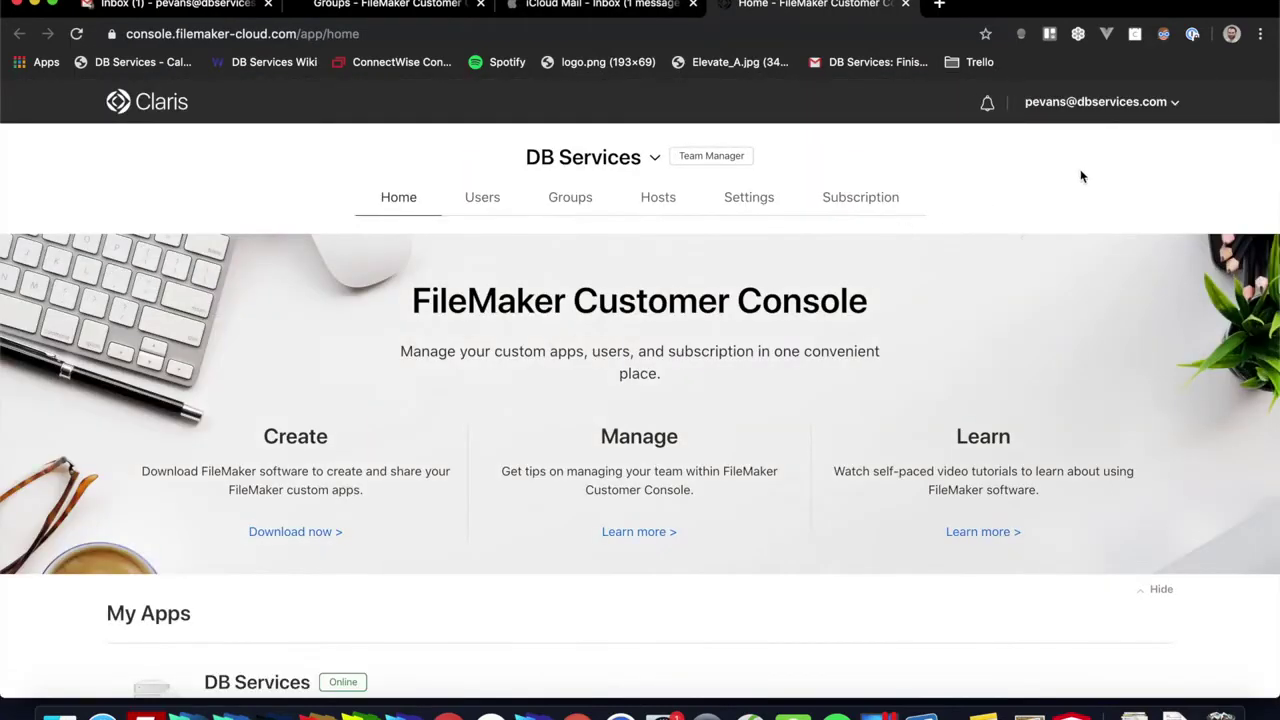
Step: Load my.filemaker.com in a new Chrome incognito window
left_click(1141, 108)
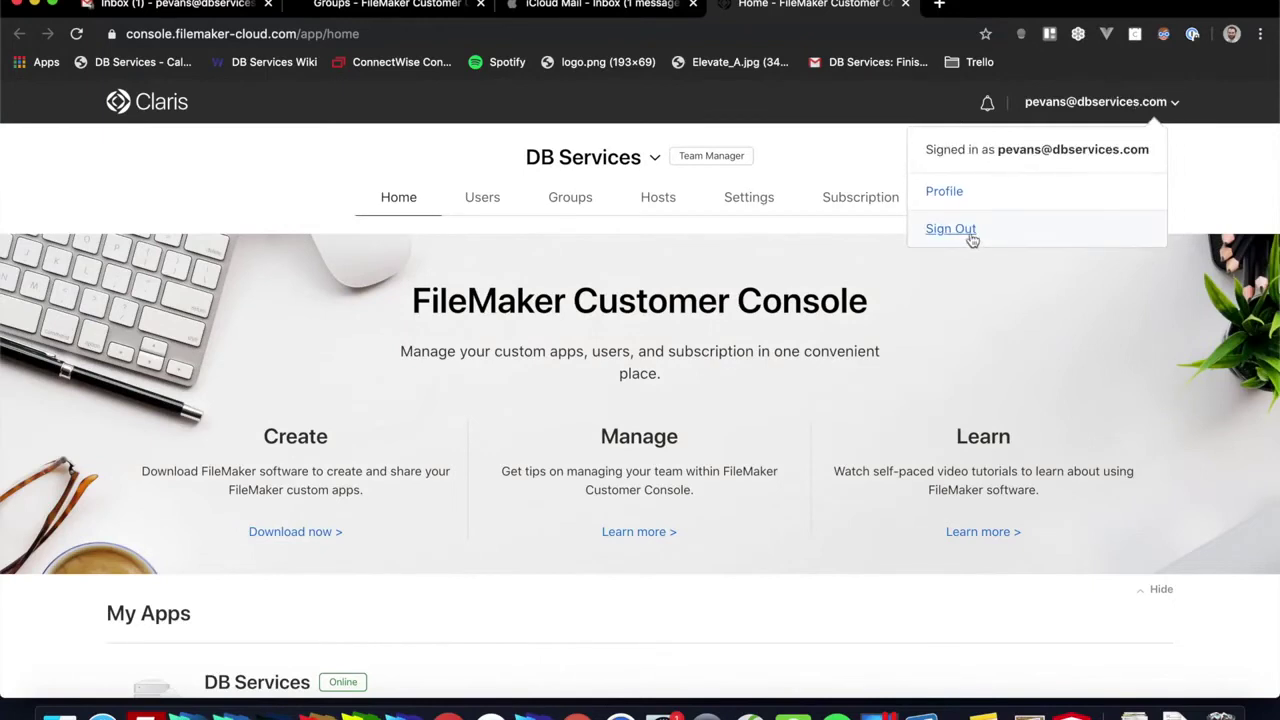
left_click(1260, 137)
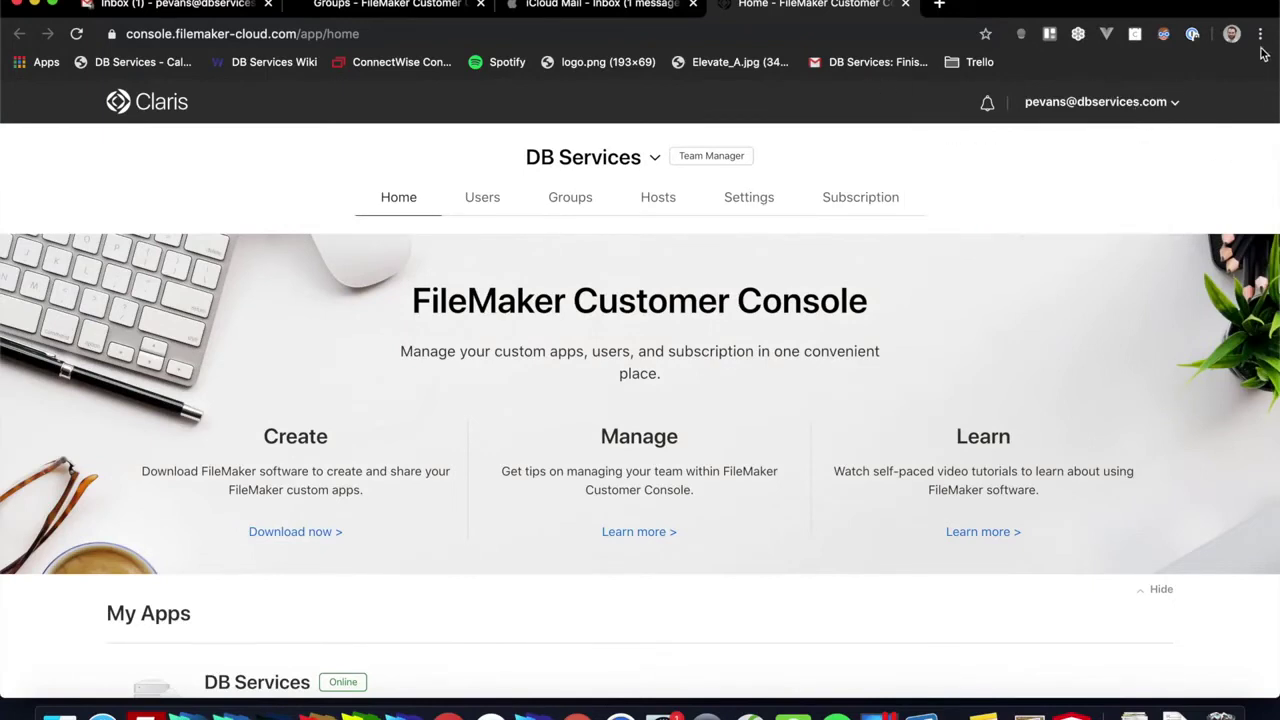
left_click(1260, 38)
left_click(1147, 120)
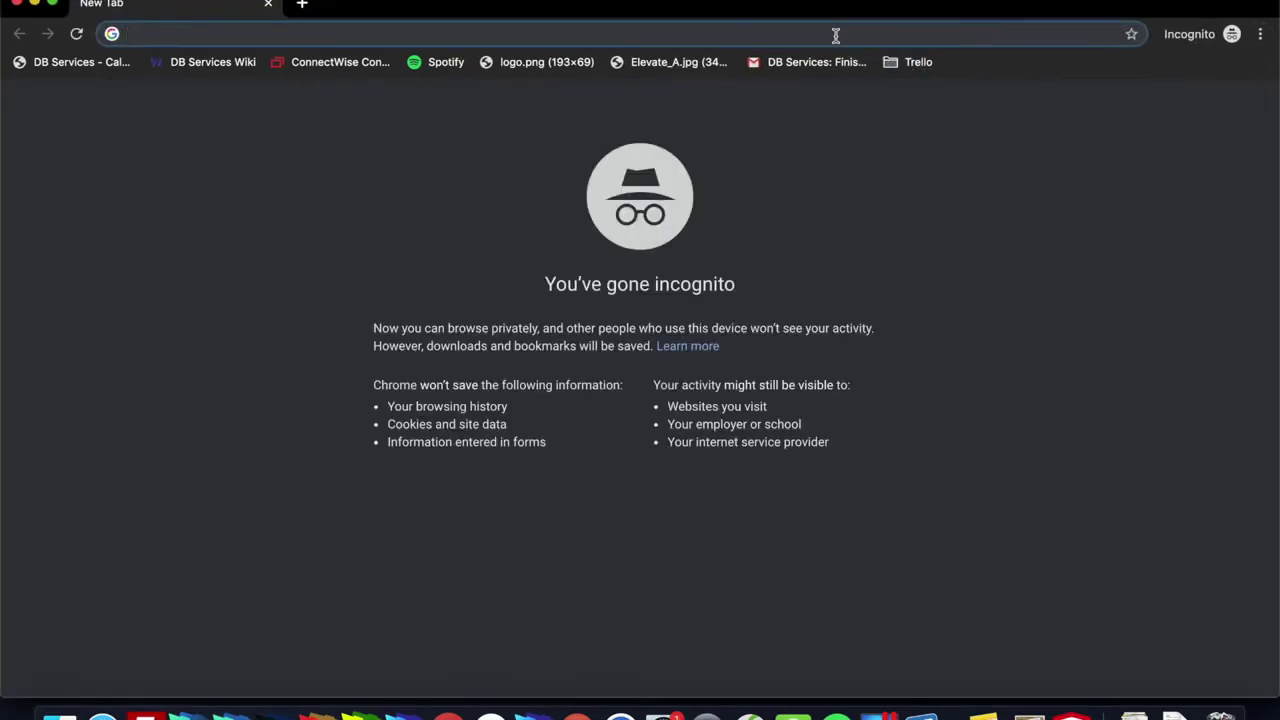
type("my.filemaker.com")
key("Return")
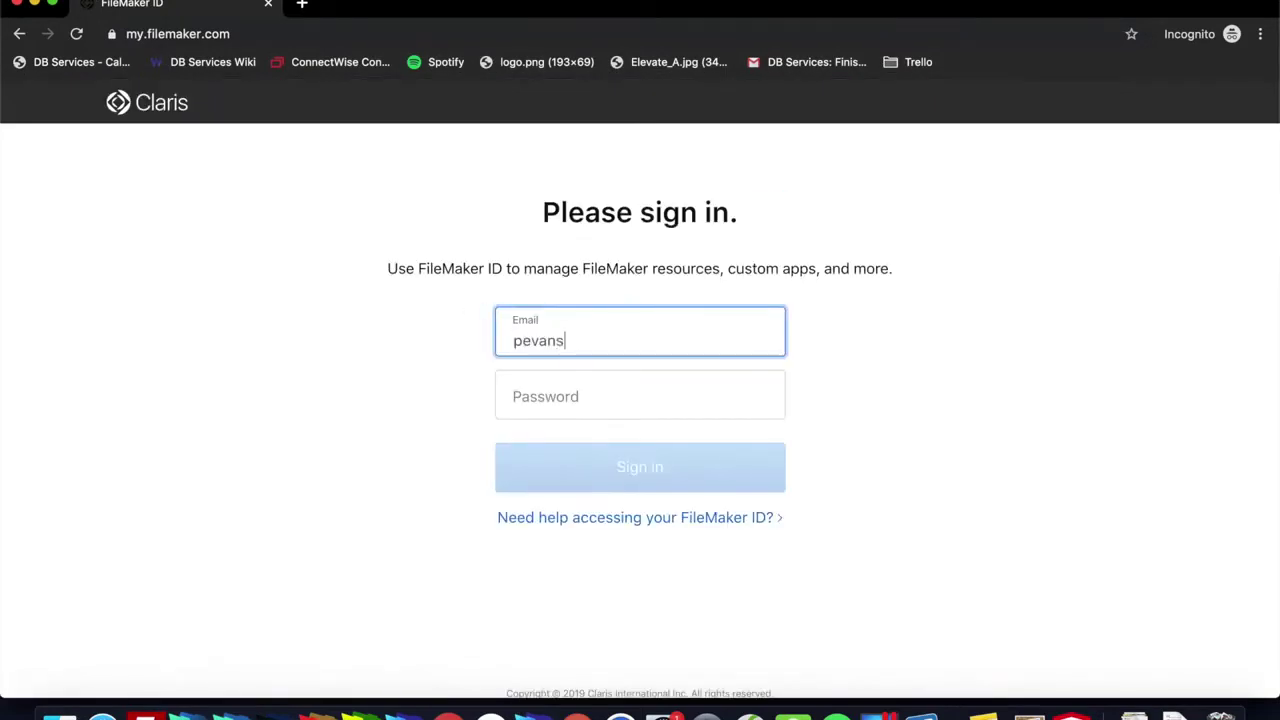
Step: Sign in with the invited iCloud user's e-mail address and account password
key("Tab")
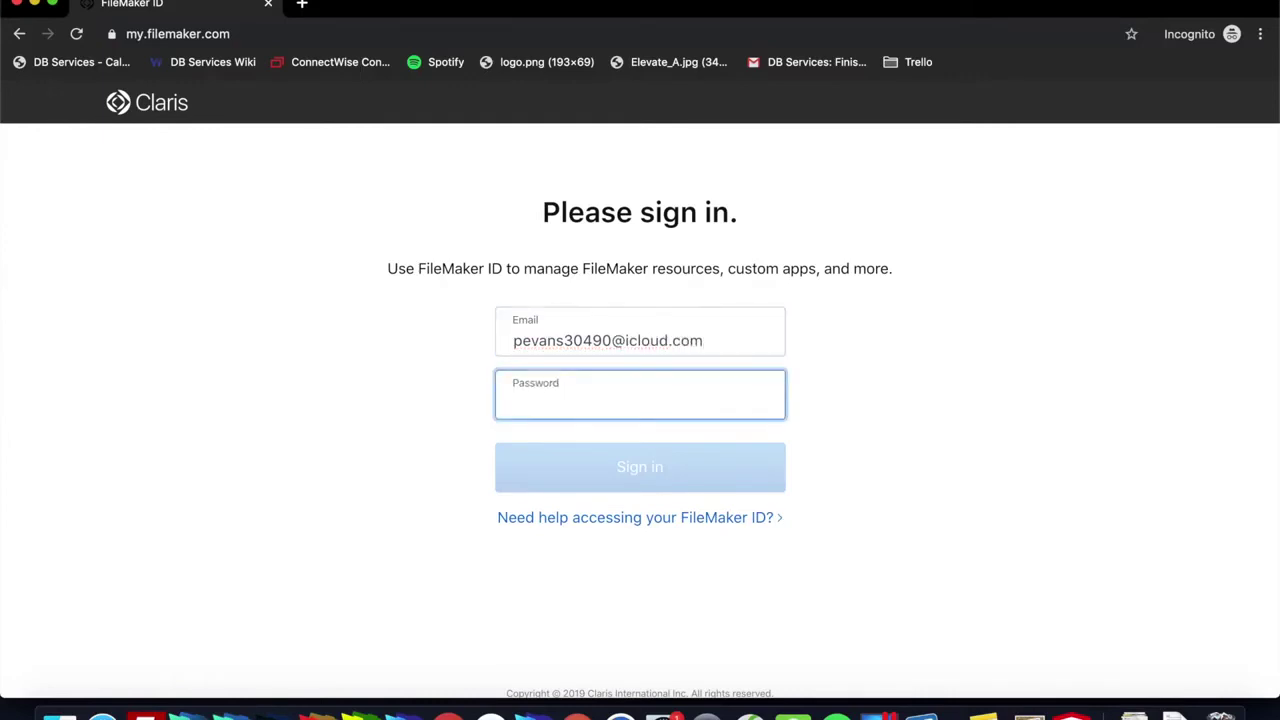
key("super+backslash")
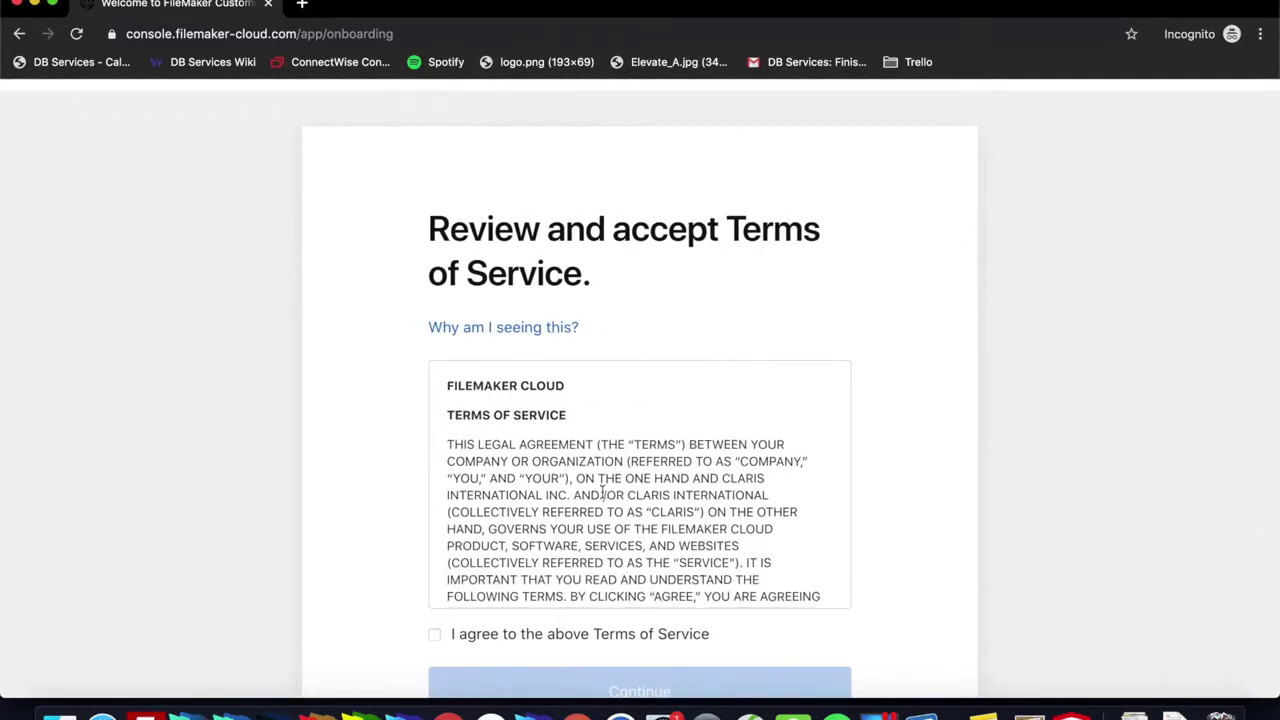
Step: Accept the Terms of Service and dismiss the license certificate download prompt
left_click(436, 638)
left_click(485, 684)
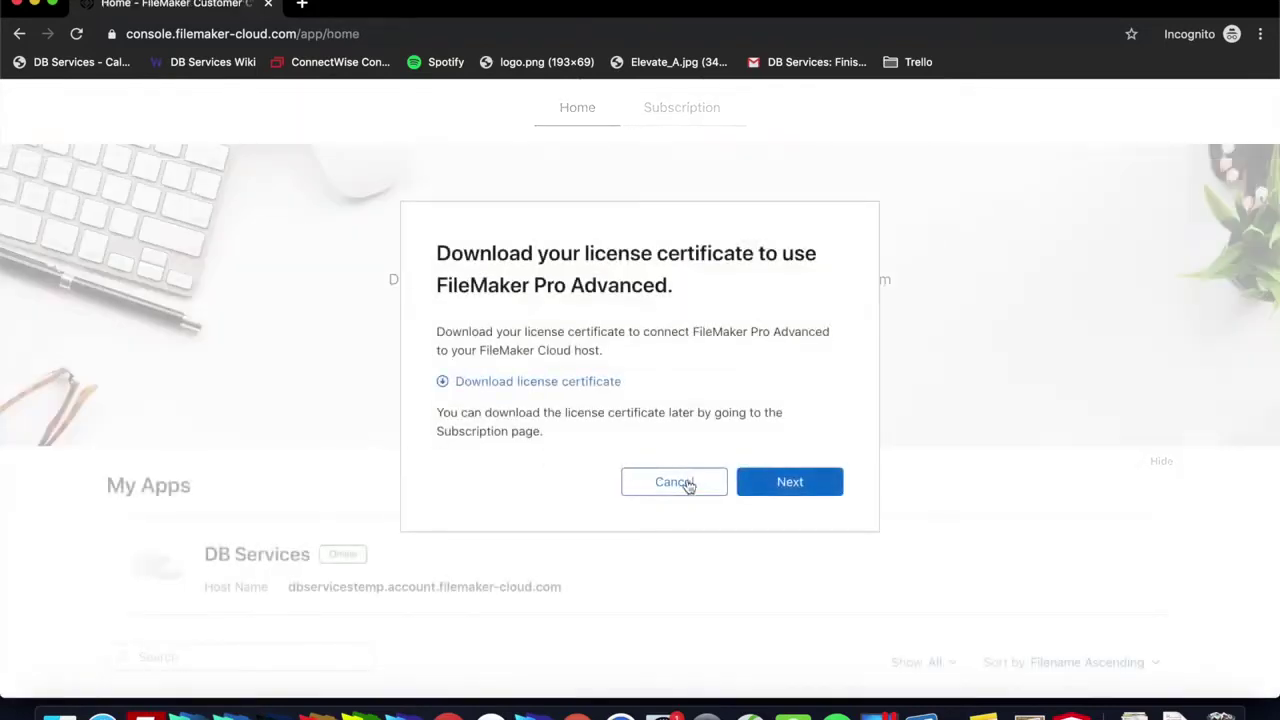
left_click(674, 482)
Step: Scroll the member's home page to check My Apps shows no available apps
scroll(608, 166, "up", 2)
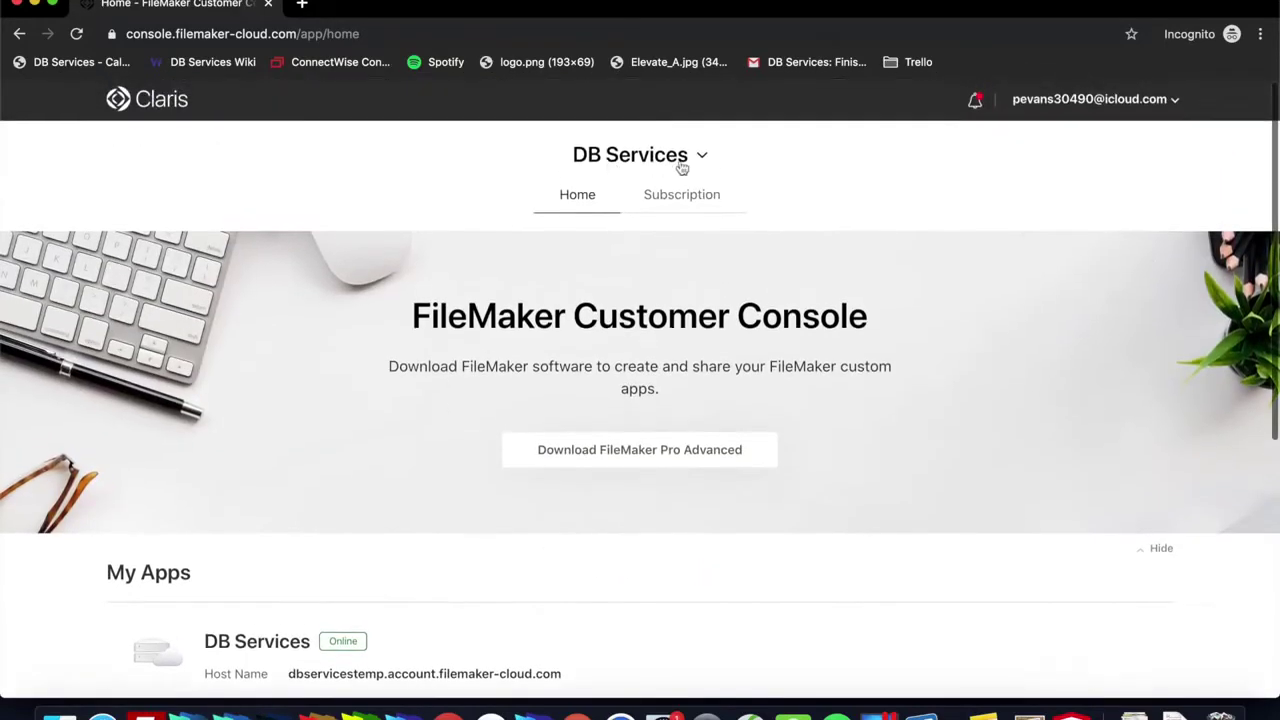
scroll(571, 357, "down", 5)
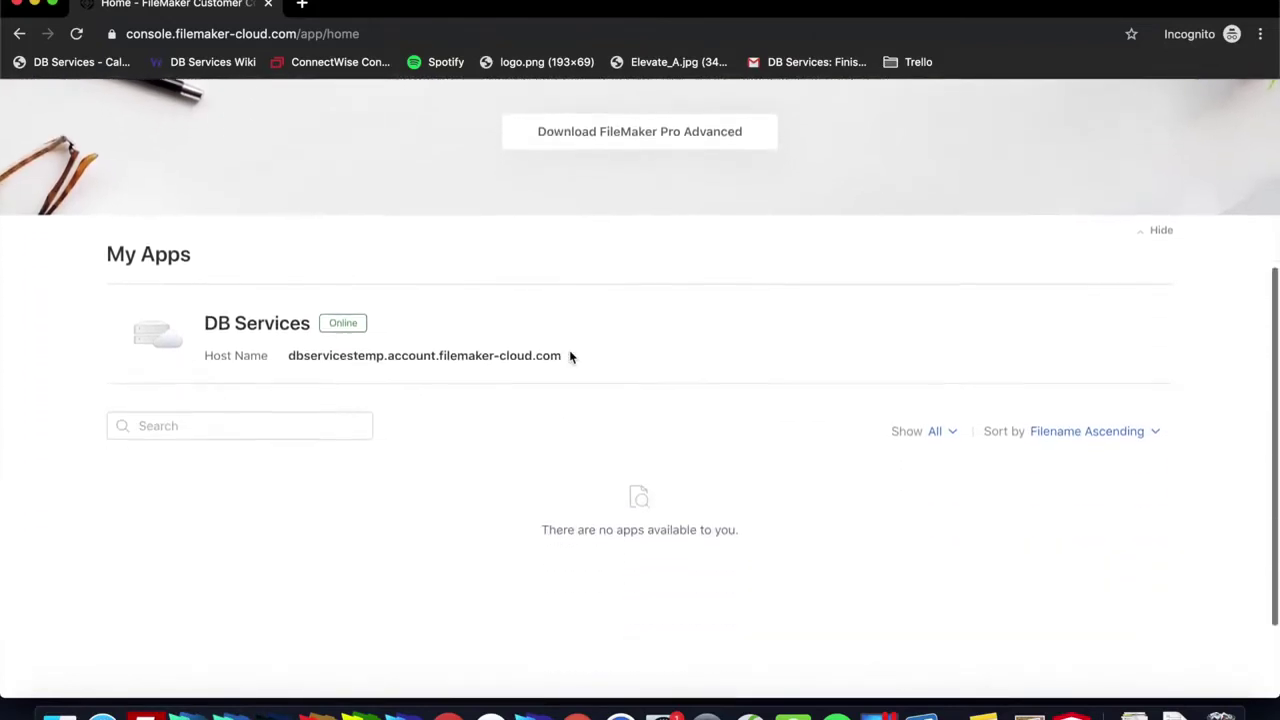
scroll(571, 357, "up", 3)
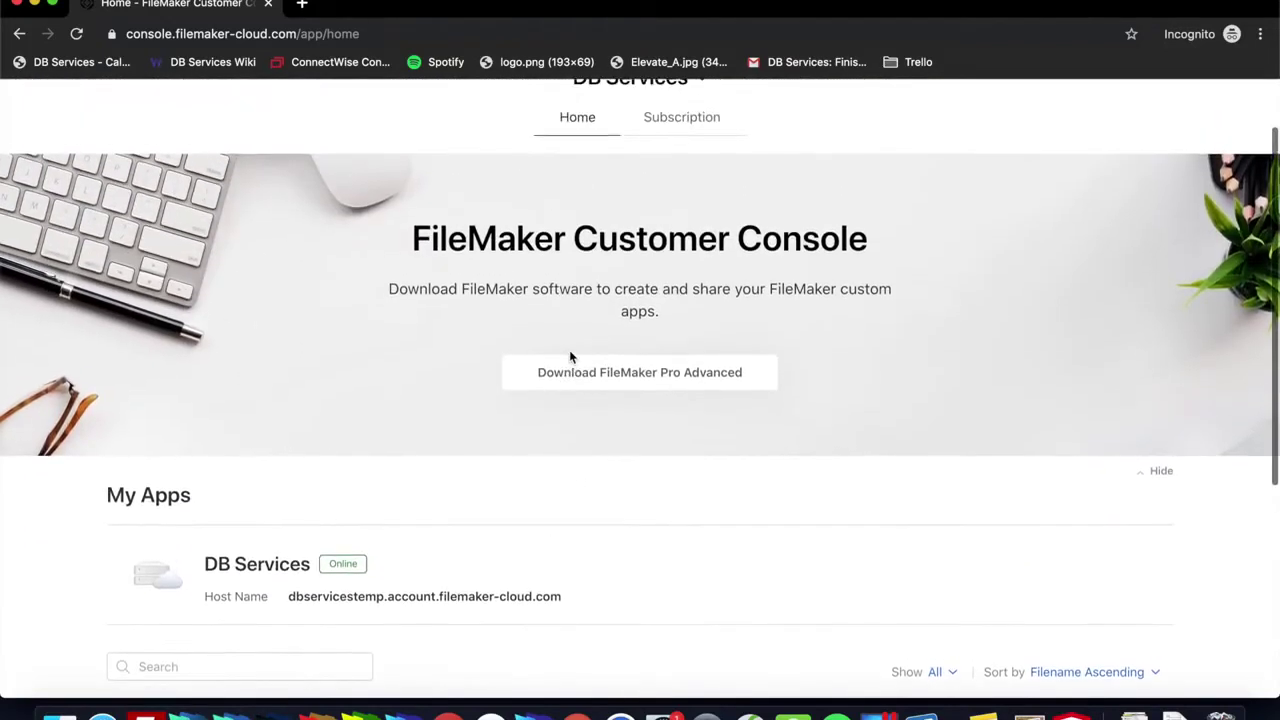
scroll(340, 595, "down", 1)
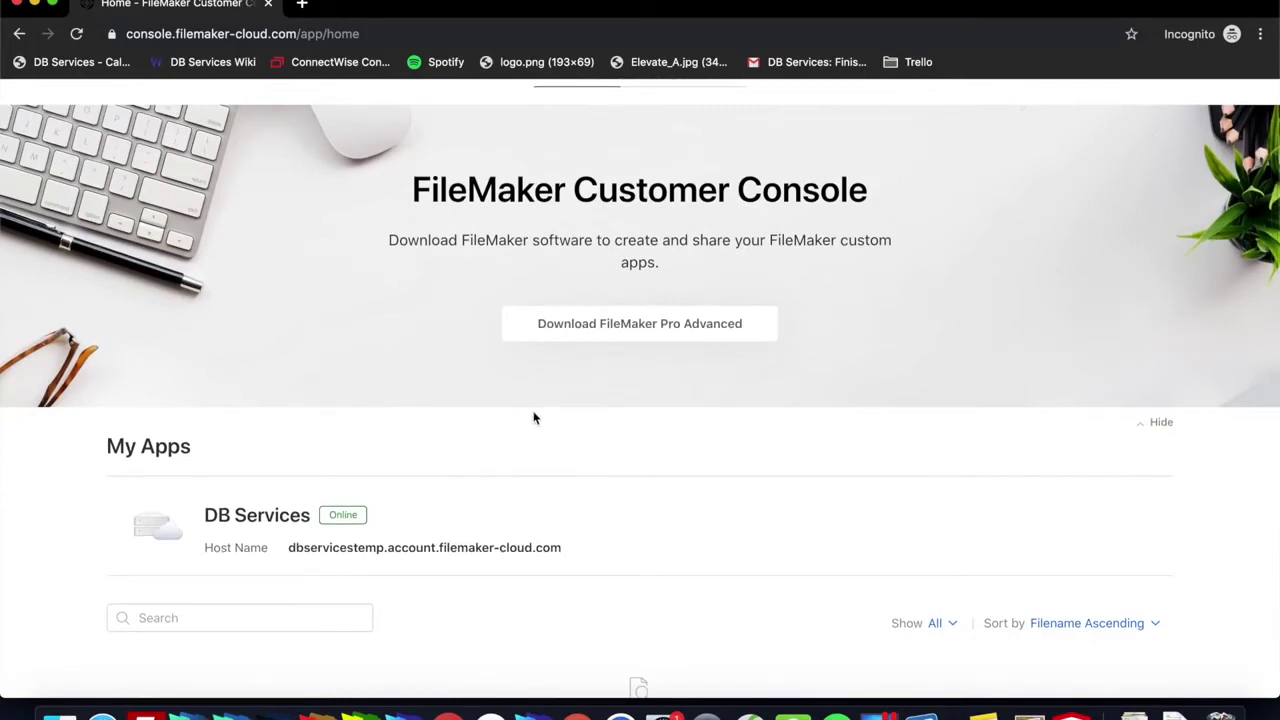
scroll(534, 418, "up", 1)
scroll(534, 420, "down", 5)
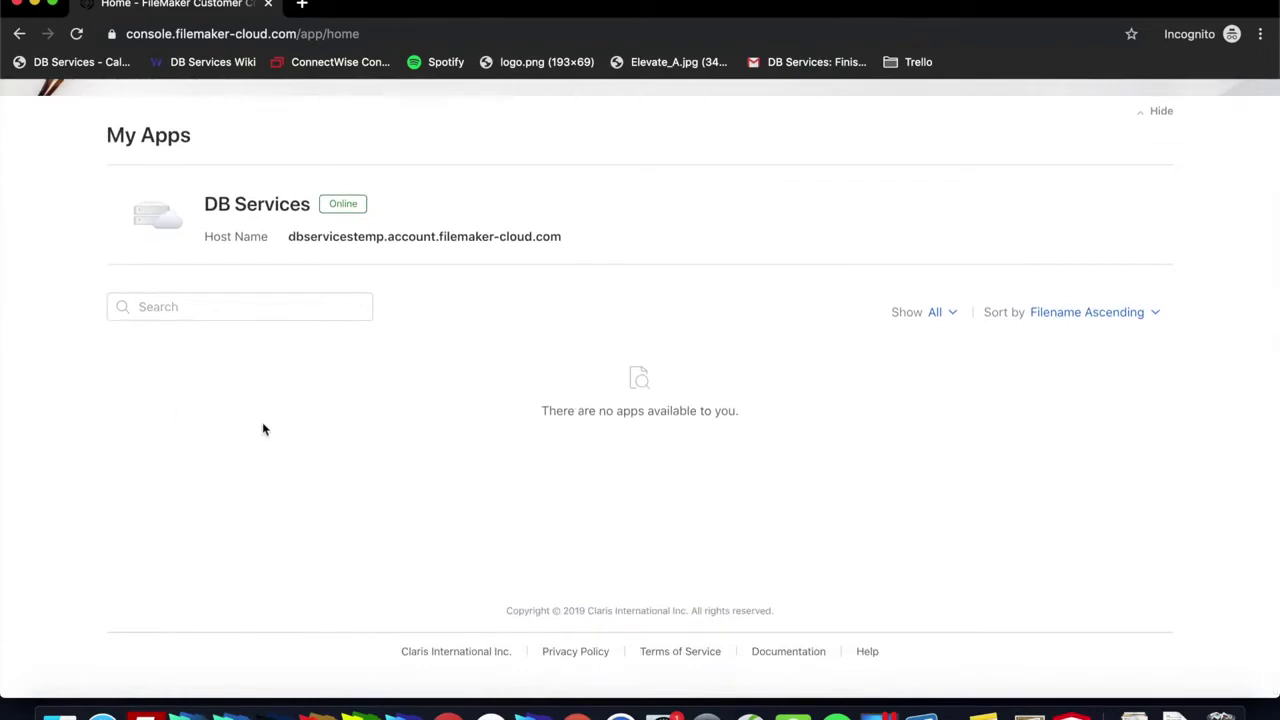
scroll(263, 429, "up", 5)
scroll(263, 429, "up", 2)
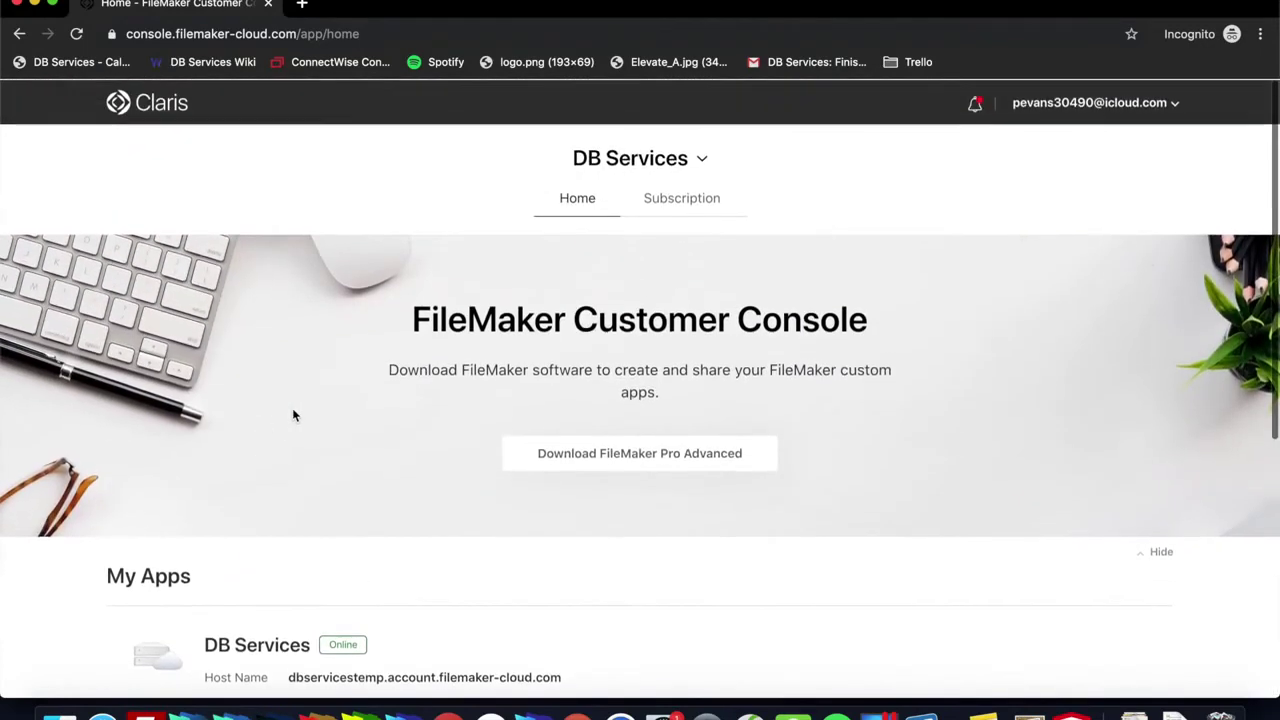
Step: Close the member's incognito window and open the team's host details to highlight its web address
left_click(34, 6)
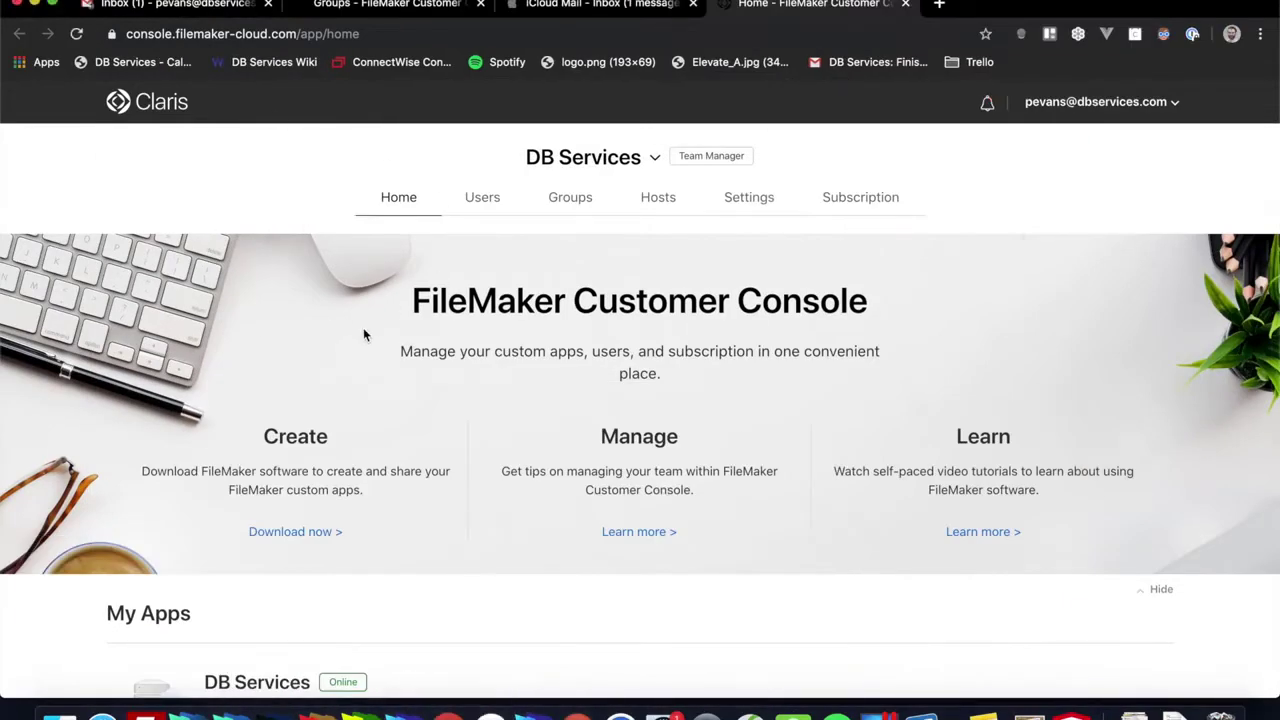
scroll(363, 333, "down", 1)
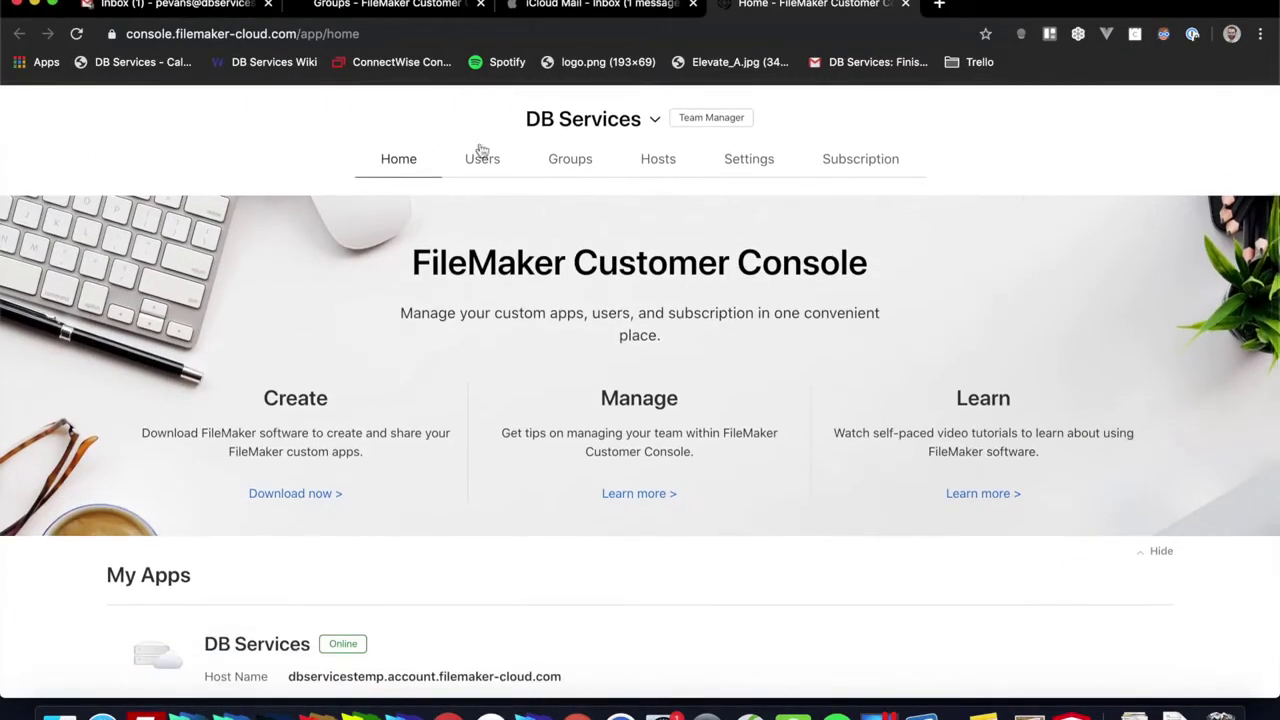
left_click(660, 163)
scroll(500, 466, "down", 3)
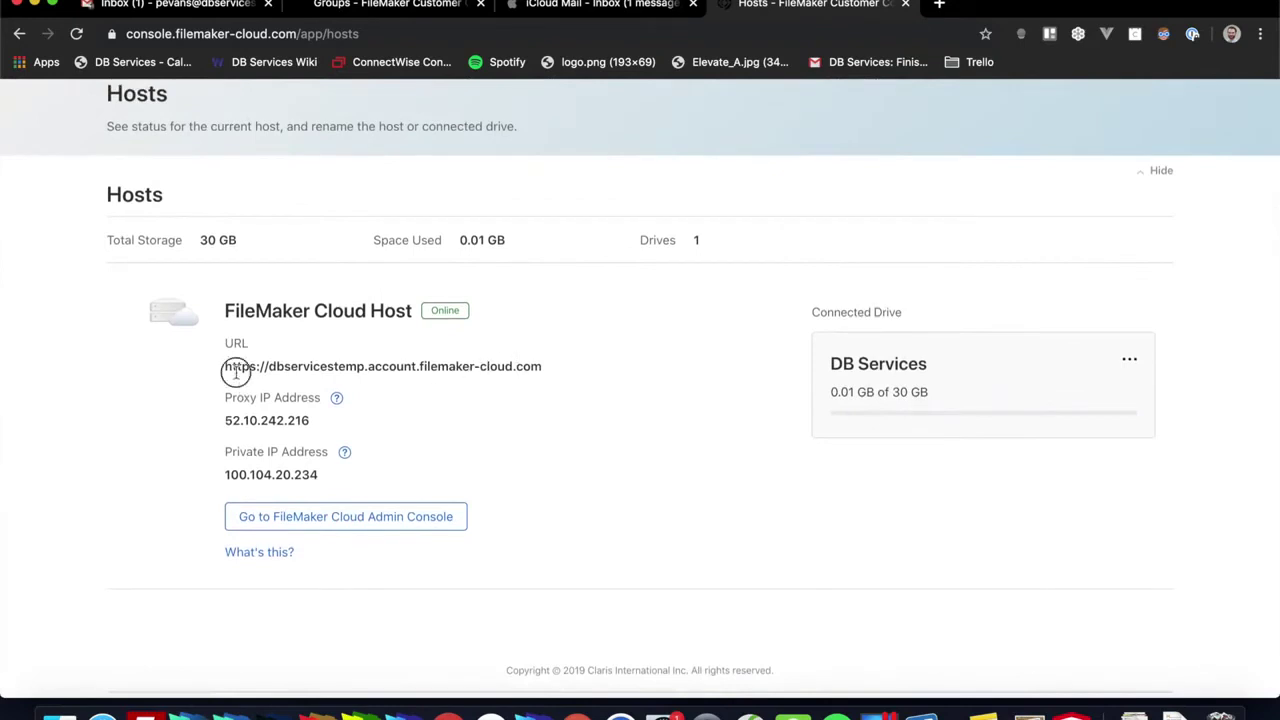
left_click_drag(236, 370, 347, 356)
scroll(660, 412, "up", 3)
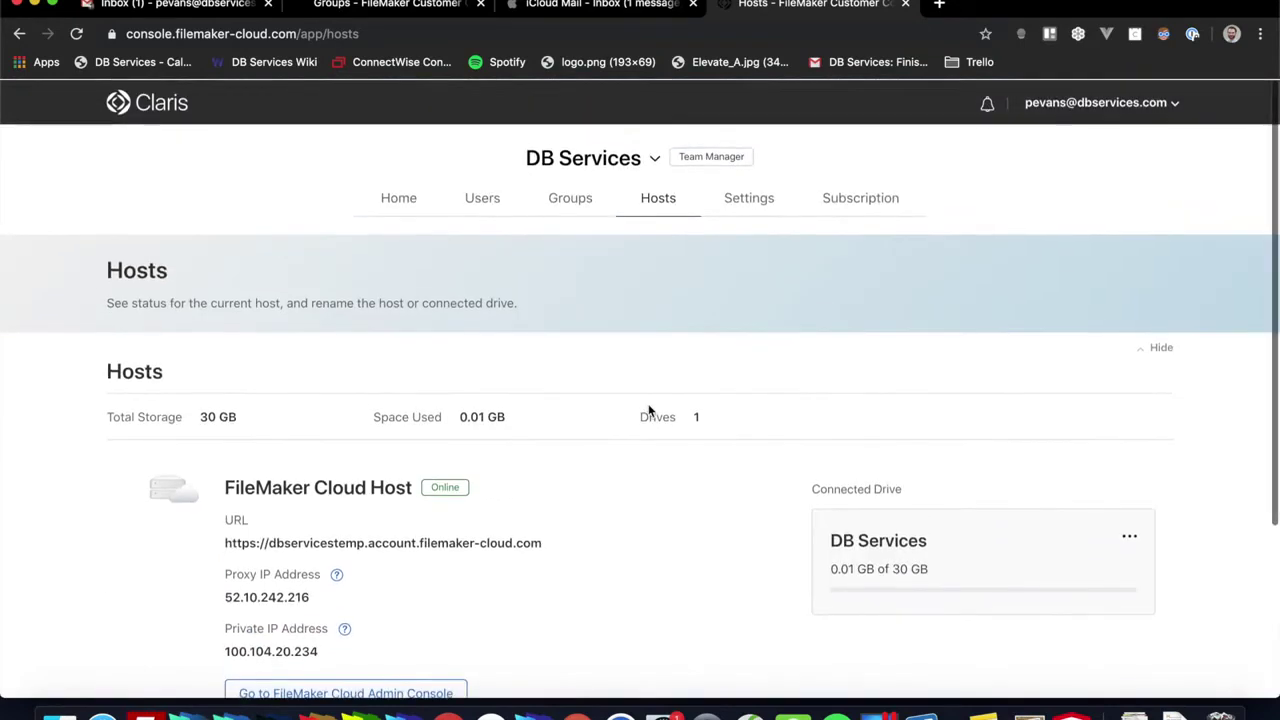
Step: Switch to the second DB Services team and view its host dbservices.account.filemaker-cloud.com
left_click(654, 162)
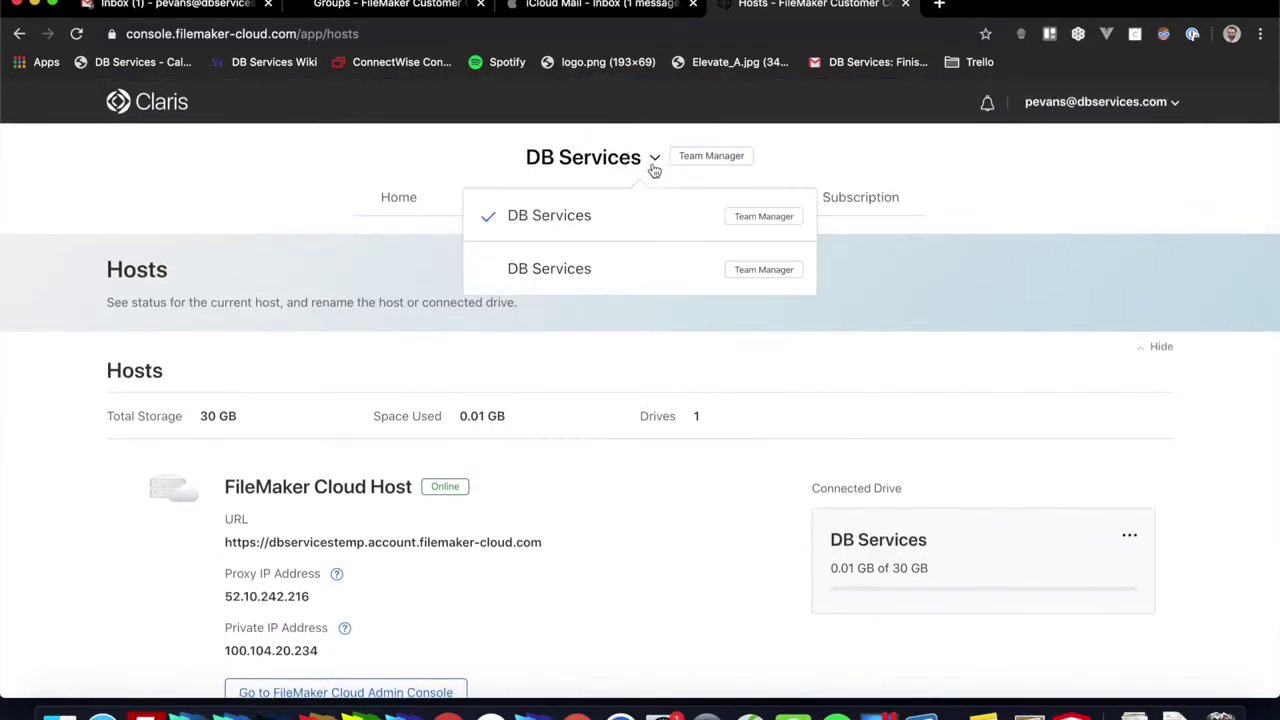
left_click(626, 261)
scroll(589, 531, "down", 1)
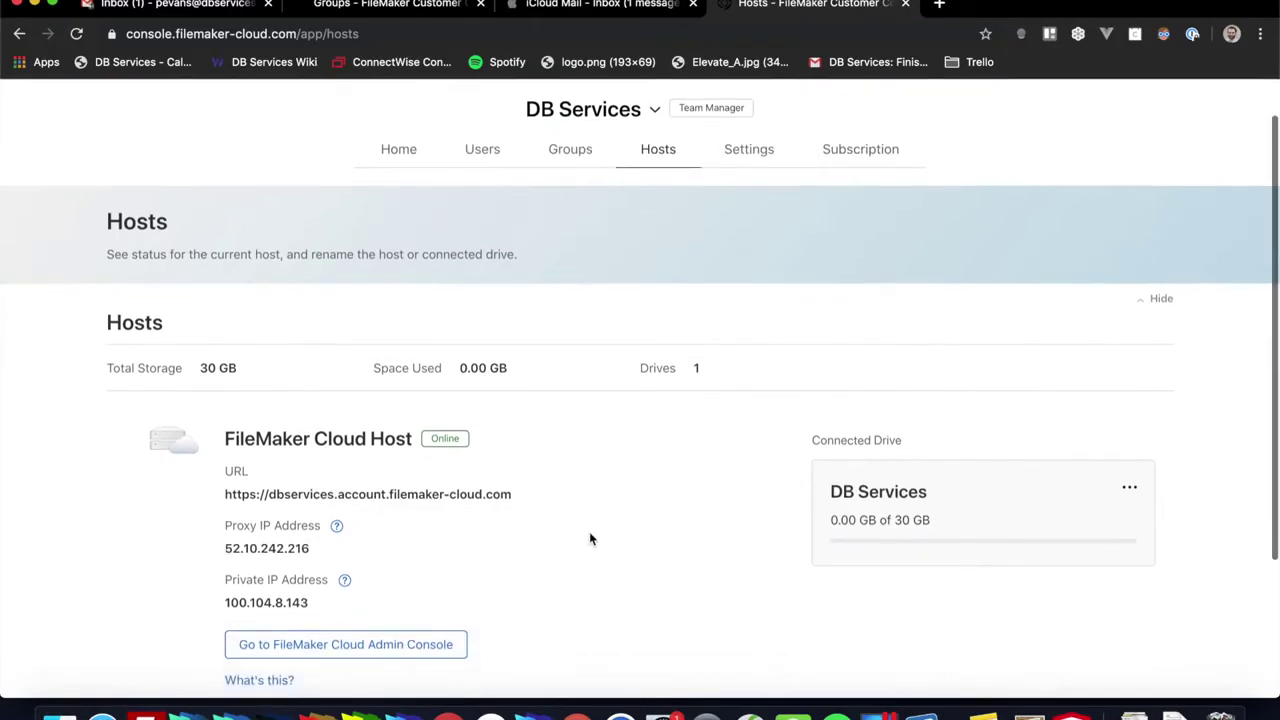
scroll(589, 540, "down", 2)
scroll(628, 486, "up", 1)
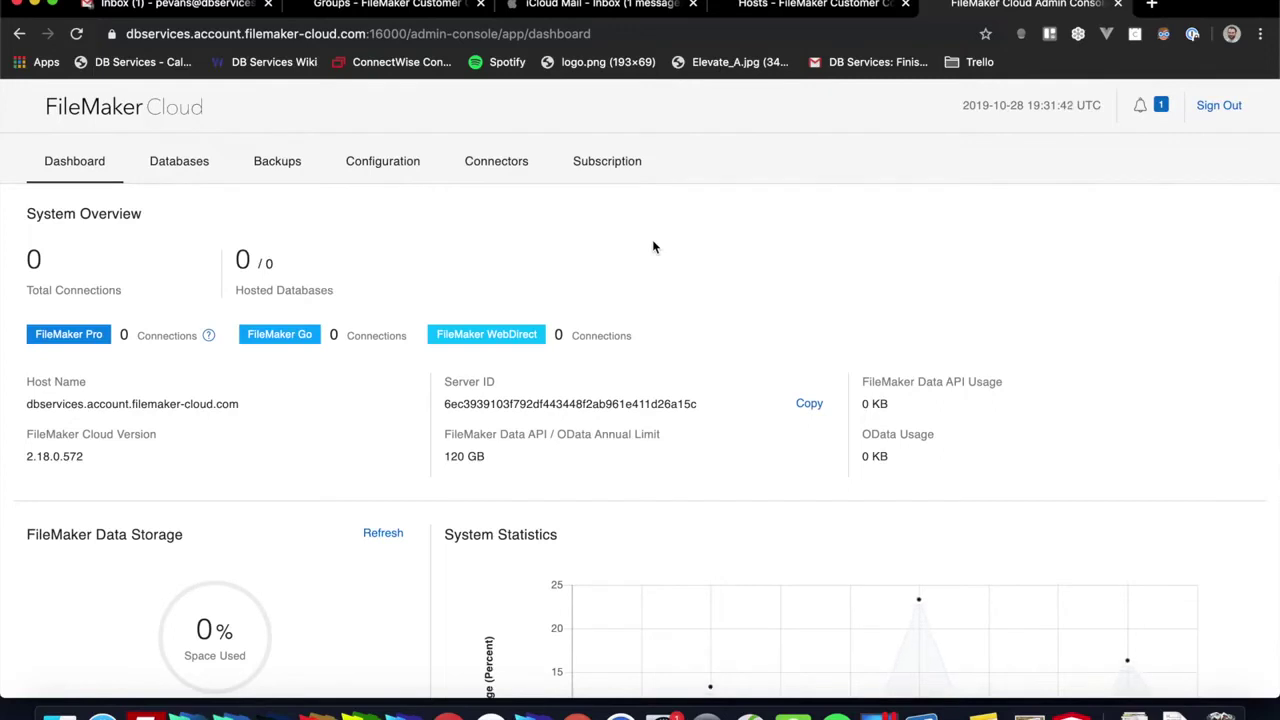
Step: Switch 'Allow users to download software' to Off in the team Settings
left_click(1118, 6)
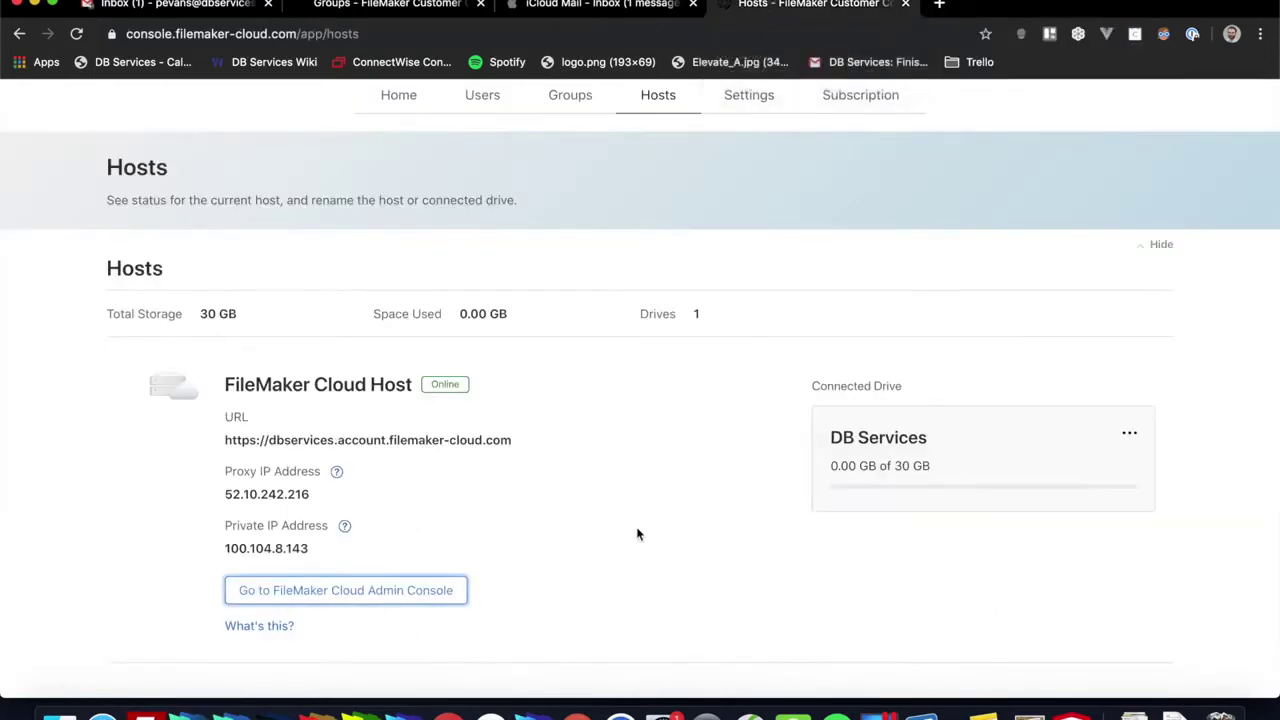
scroll(637, 455, "up", 1)
left_click(749, 153)
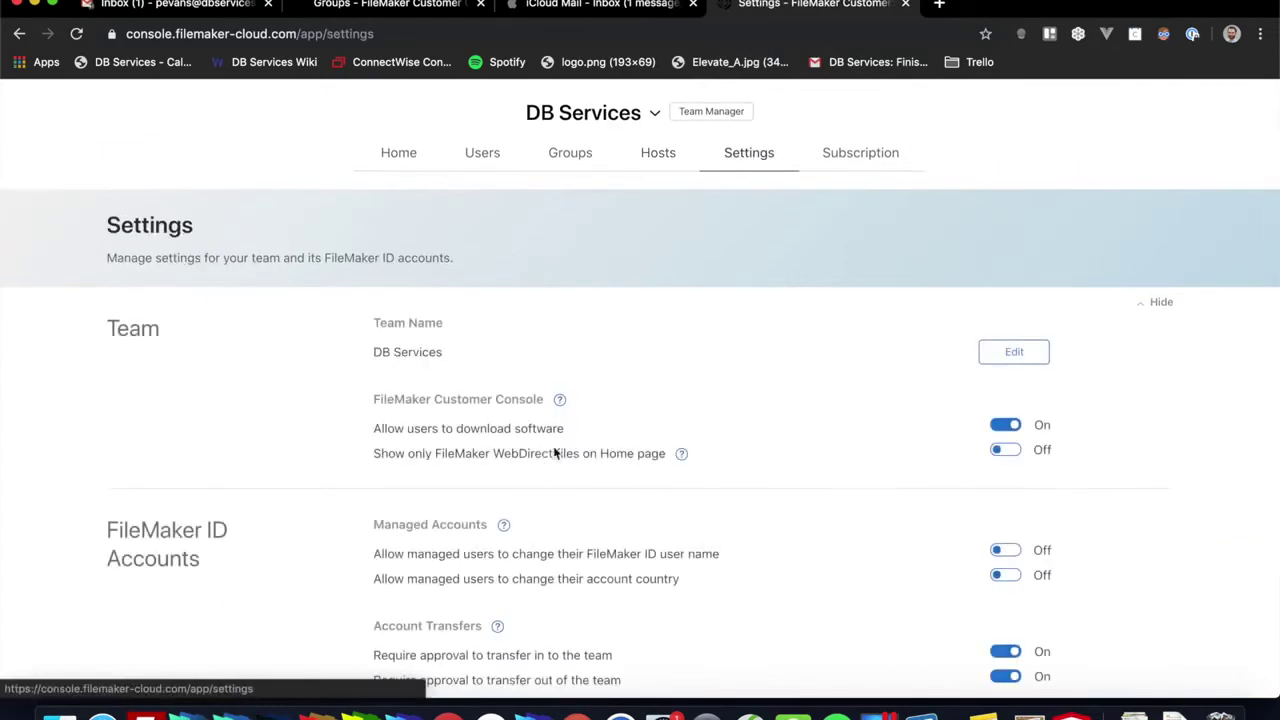
scroll(541, 460, "down", 3)
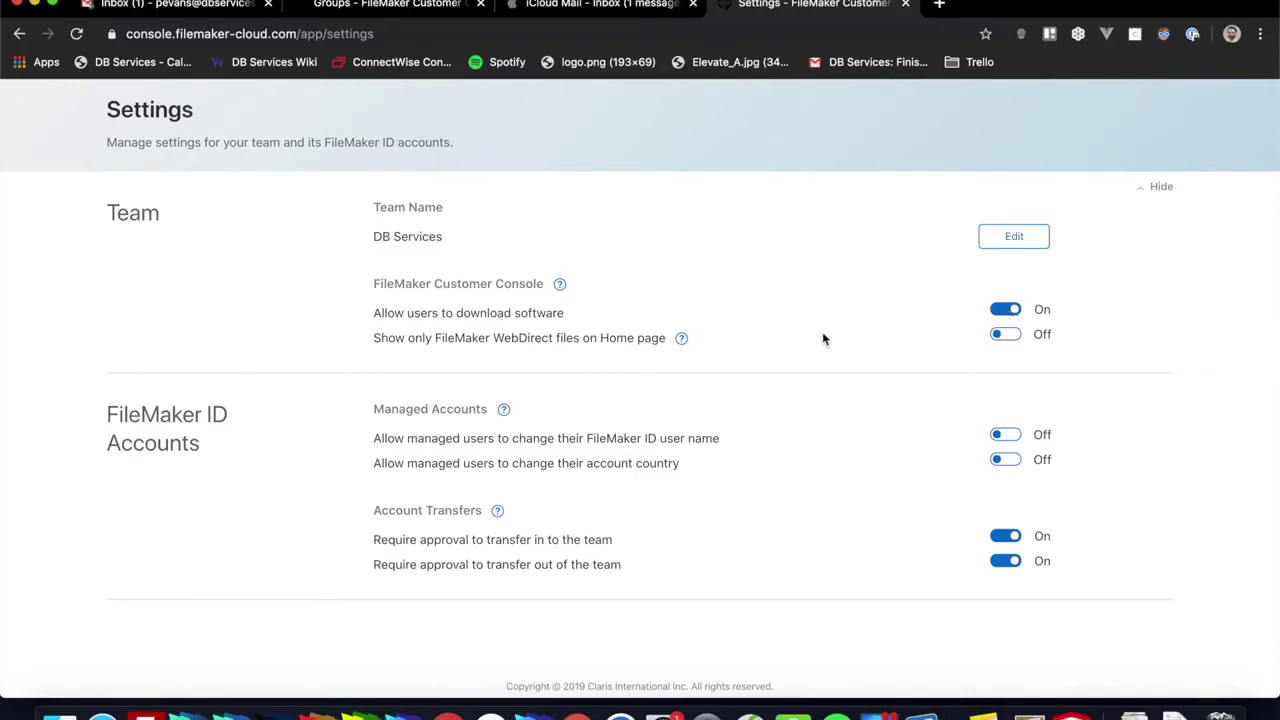
left_click(1007, 312)
Step: Bring the team manager's console window forward and list Chrome's open windows from the Dock
key("ctrl+Up")
left_click(629, 414)
right_click(463, 712)
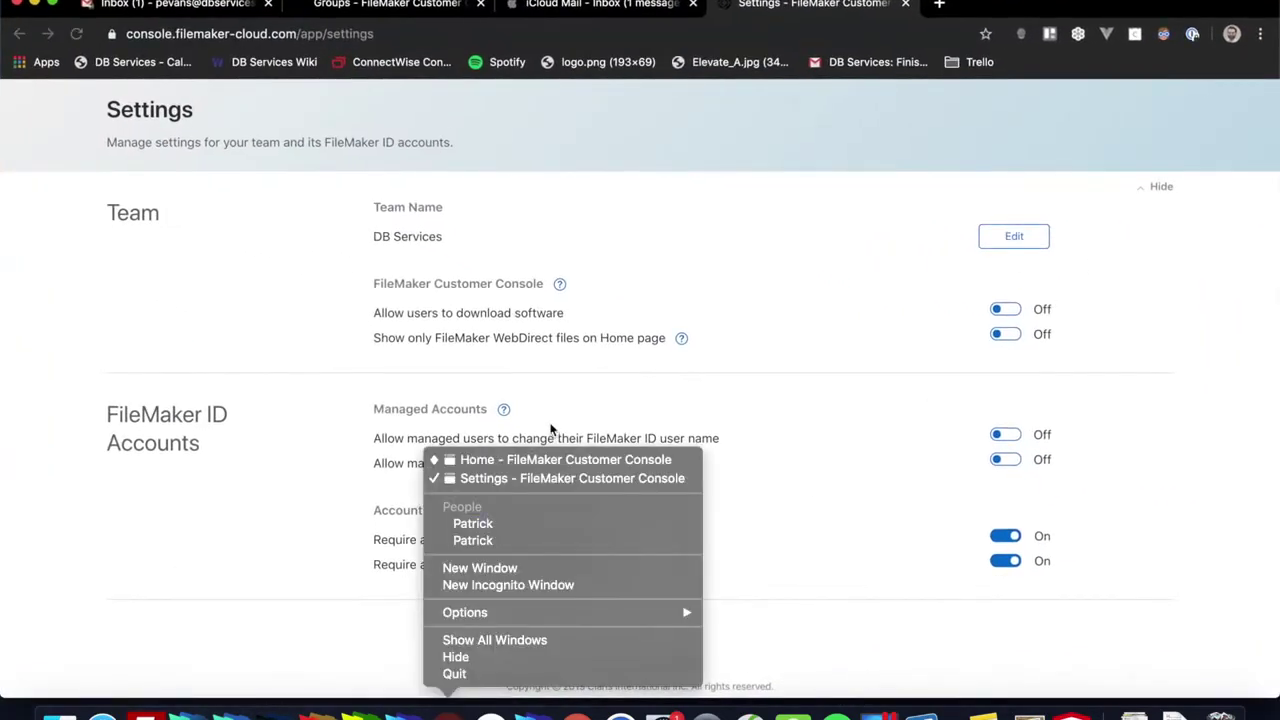
Step: From the member's incognito window, download FileMaker Pro Advanced for Mac and return to the home page
left_click(523, 460)
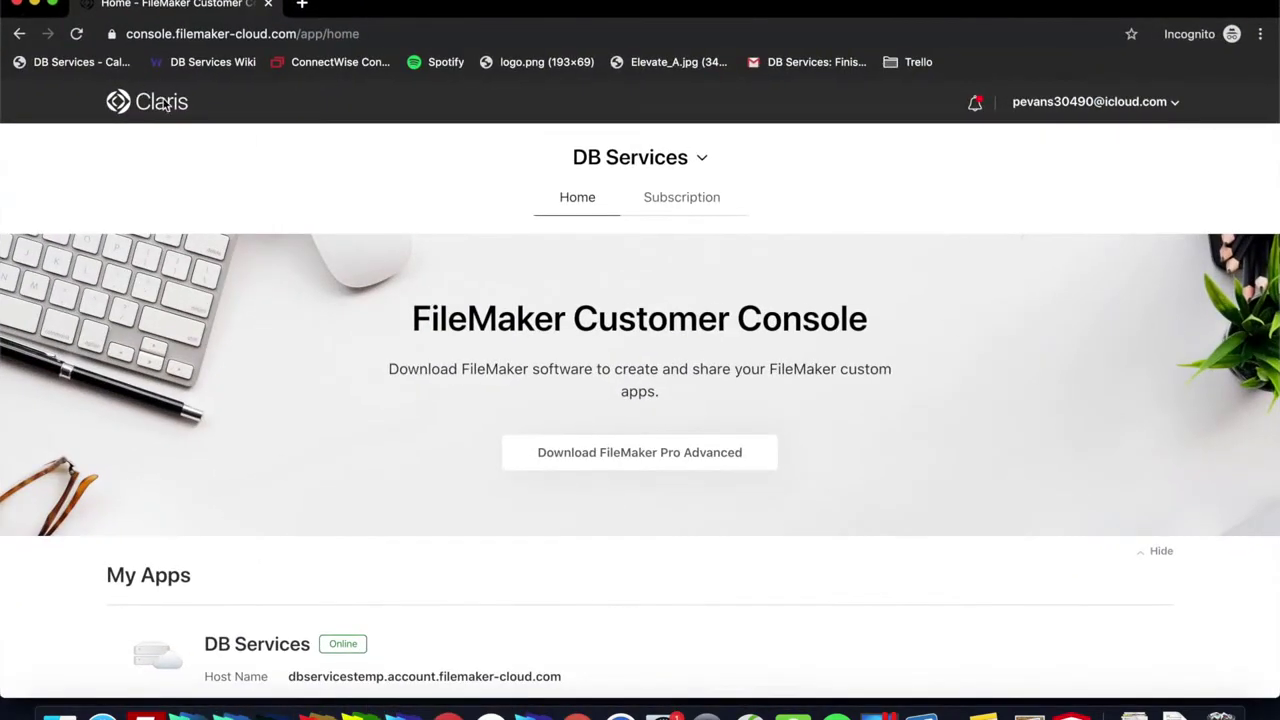
left_click(80, 35)
left_click(588, 452)
scroll(297, 486, "down", 4)
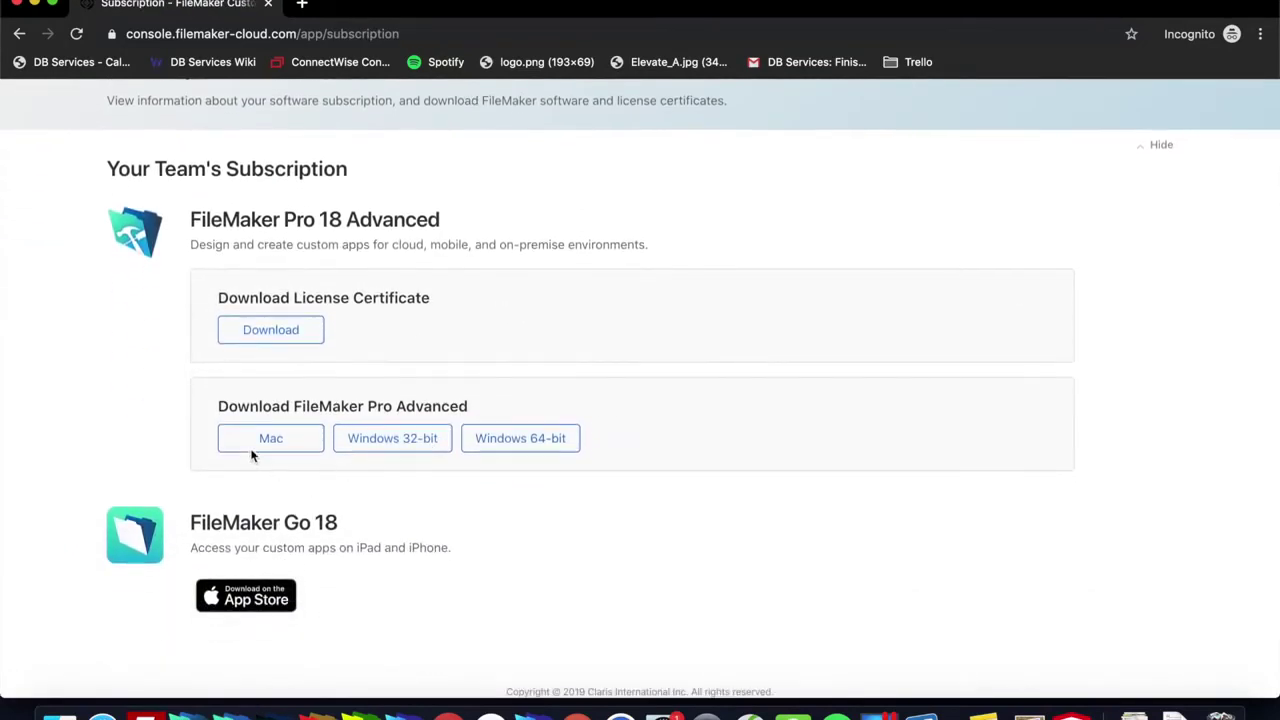
left_click(290, 440)
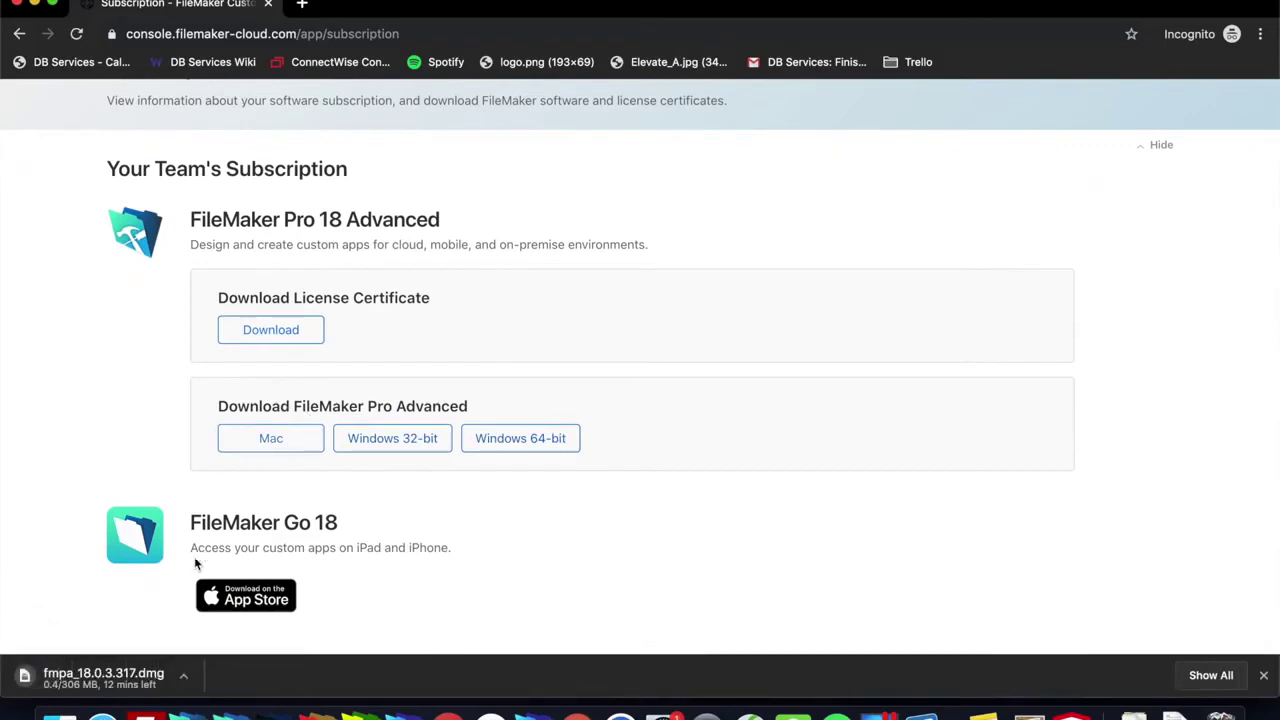
left_click(1263, 676)
scroll(688, 503, "up", 3)
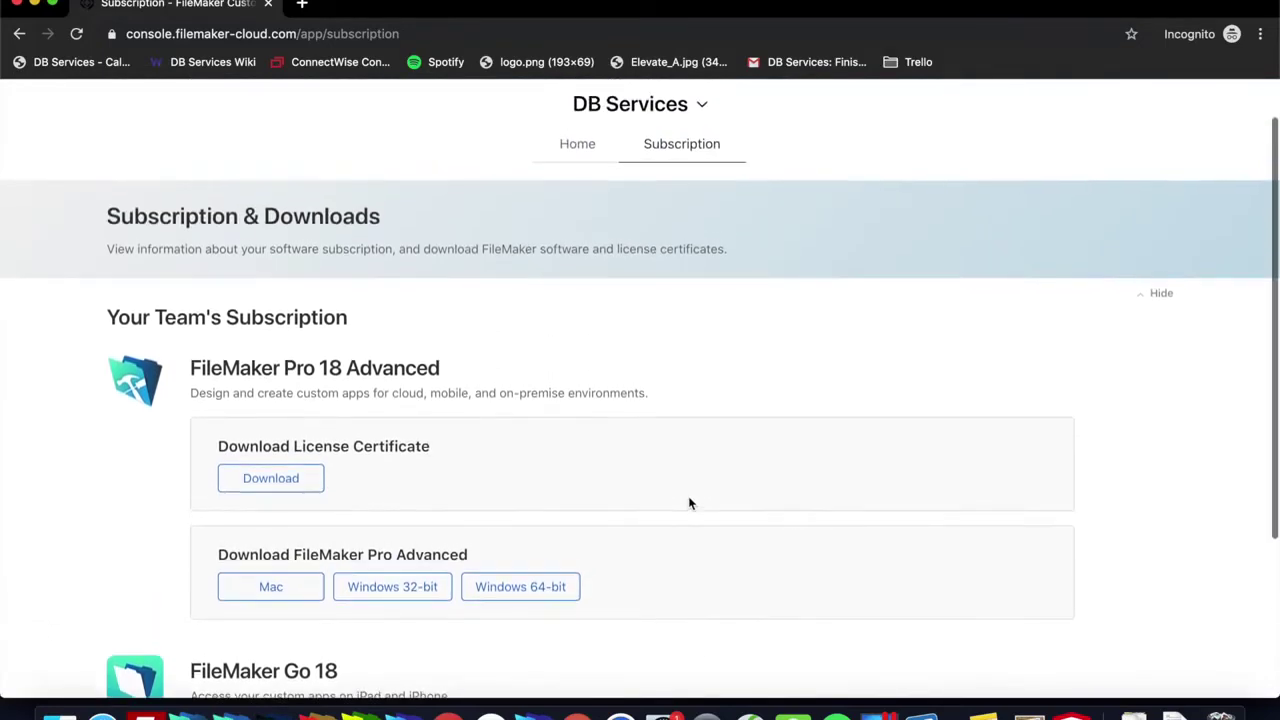
scroll(545, 300, "up", 1)
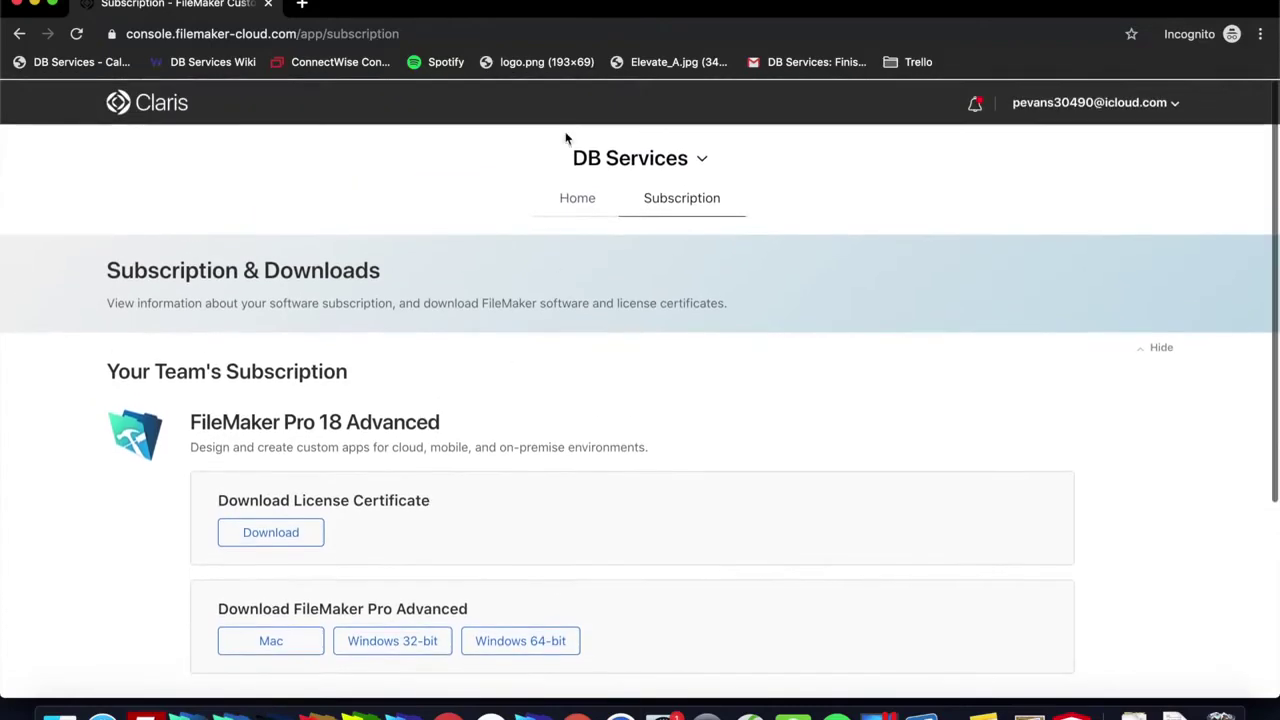
left_click(575, 212)
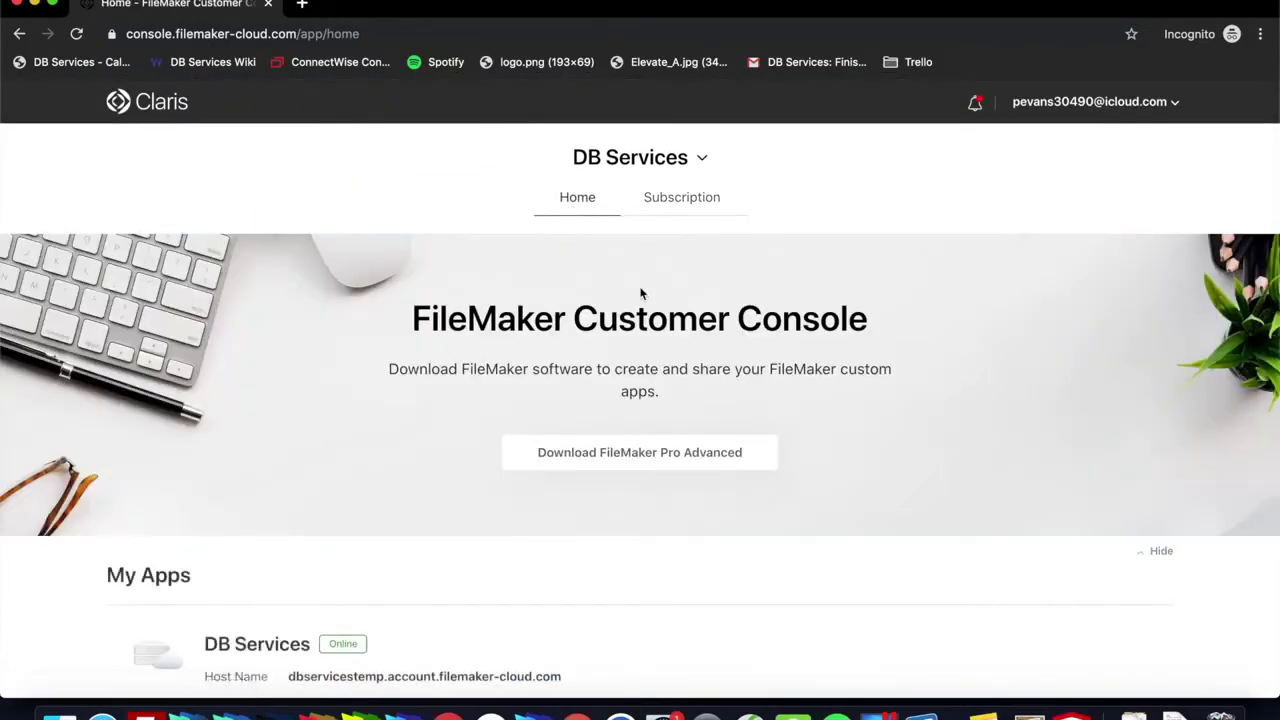
Step: Turn on 'Show only FileMaker WebDirect files on Home page' in the team Settings
key("ctrl+Up")
left_click(518, 384)
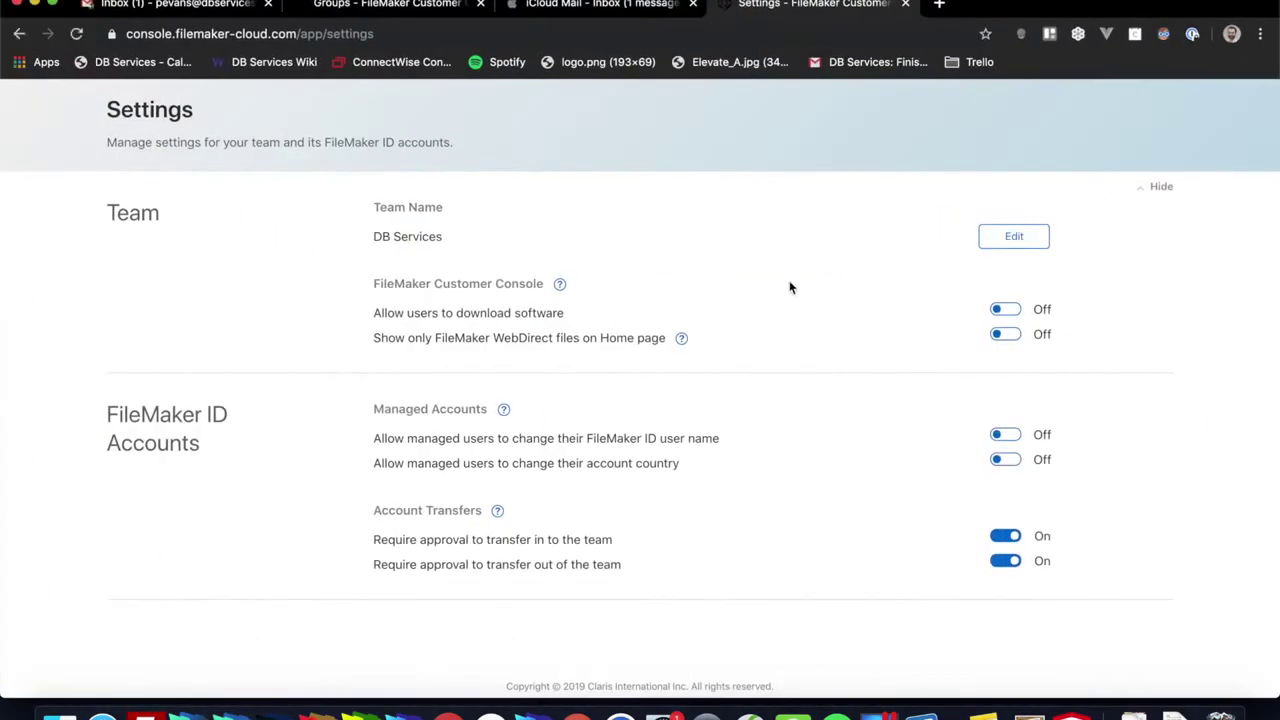
left_click(998, 336)
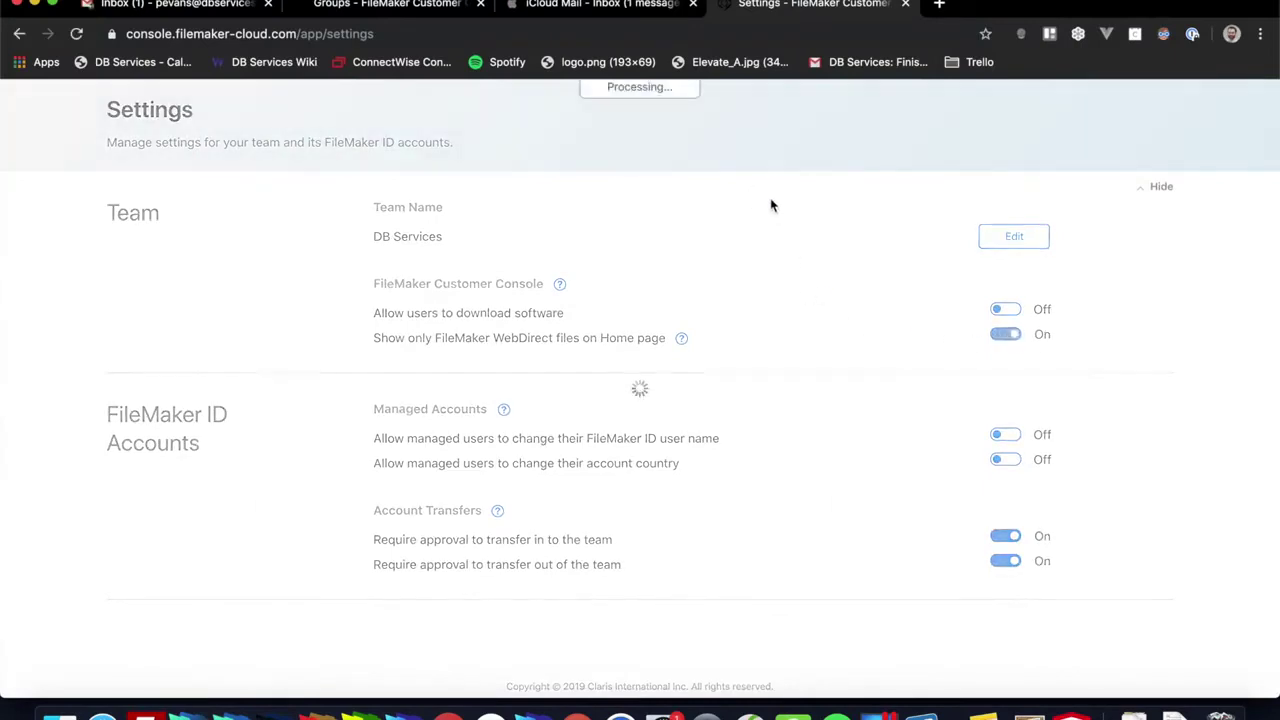
scroll(648, 194, "up", 3)
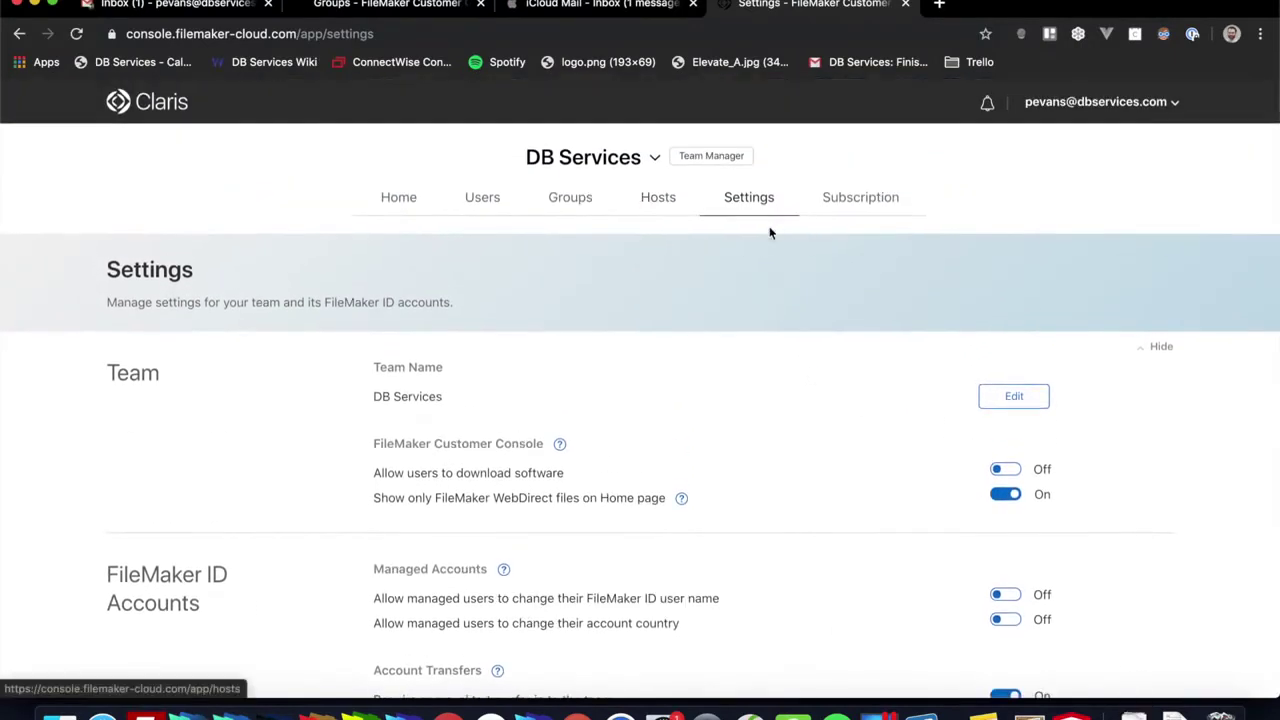
Step: Review the team's trial subscription summary on the Subscription tab
left_click(843, 200)
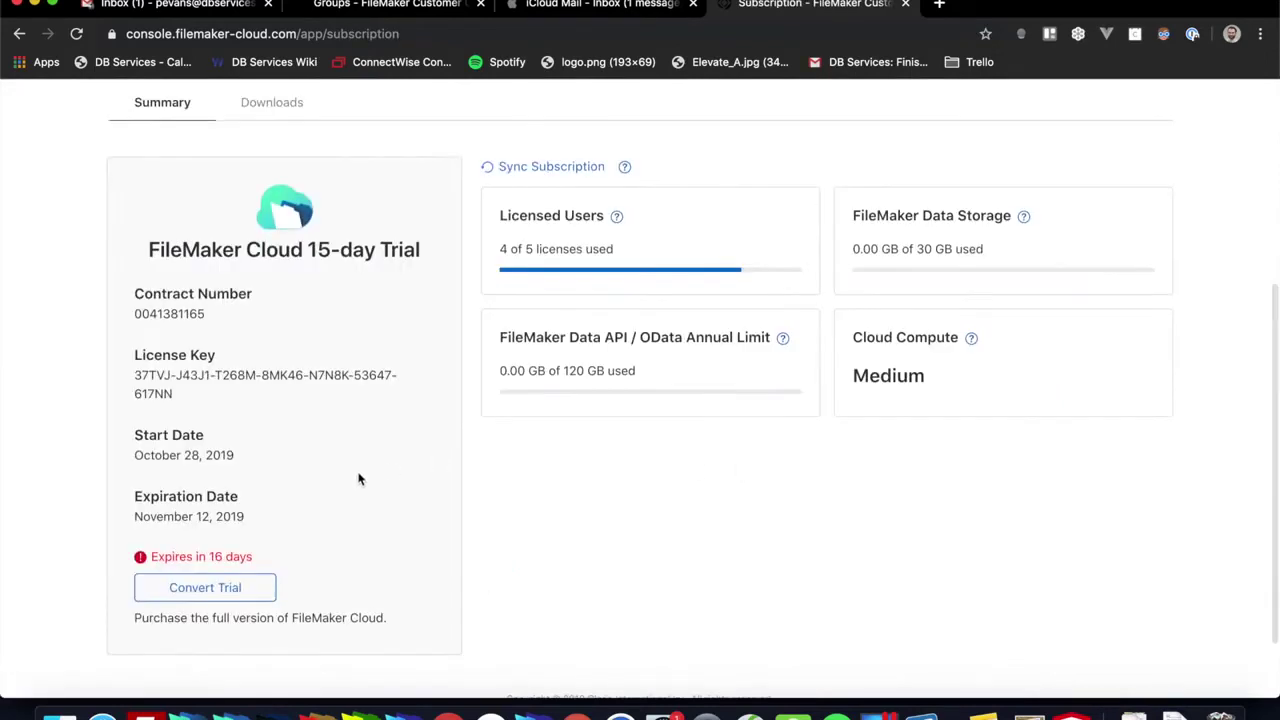
scroll(588, 458, "down", 2)
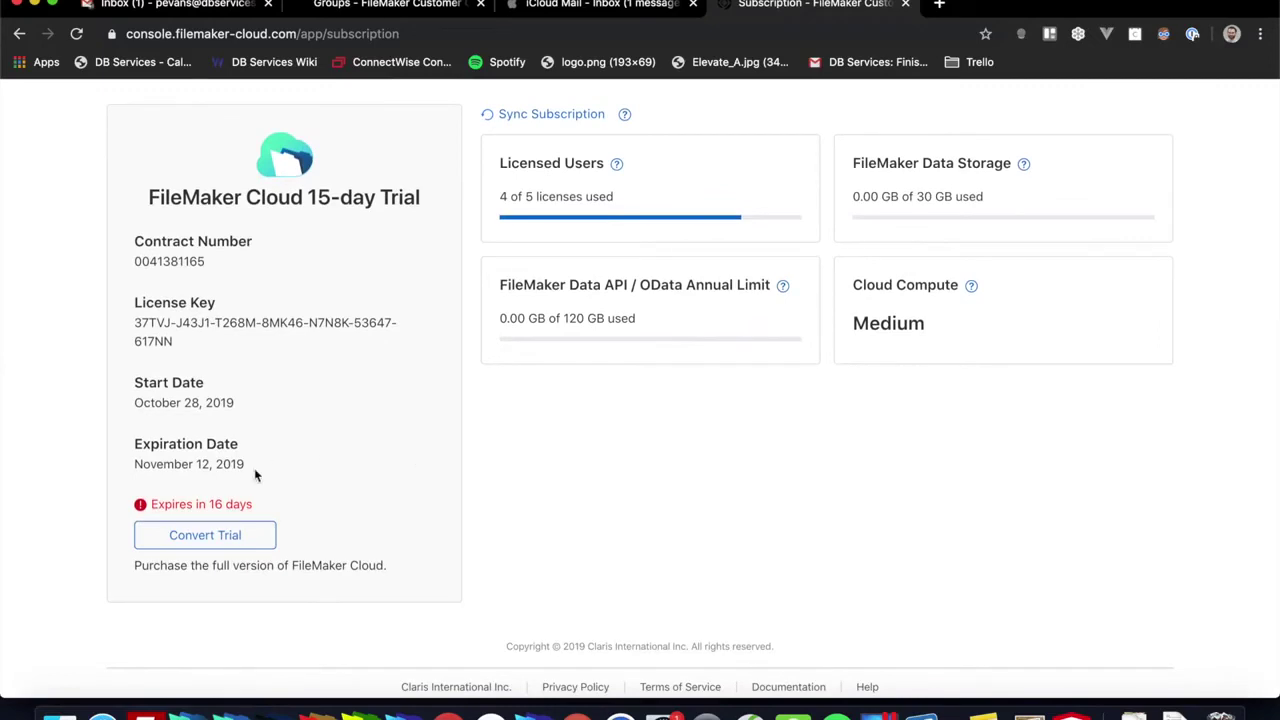
scroll(454, 461, "up", 2)
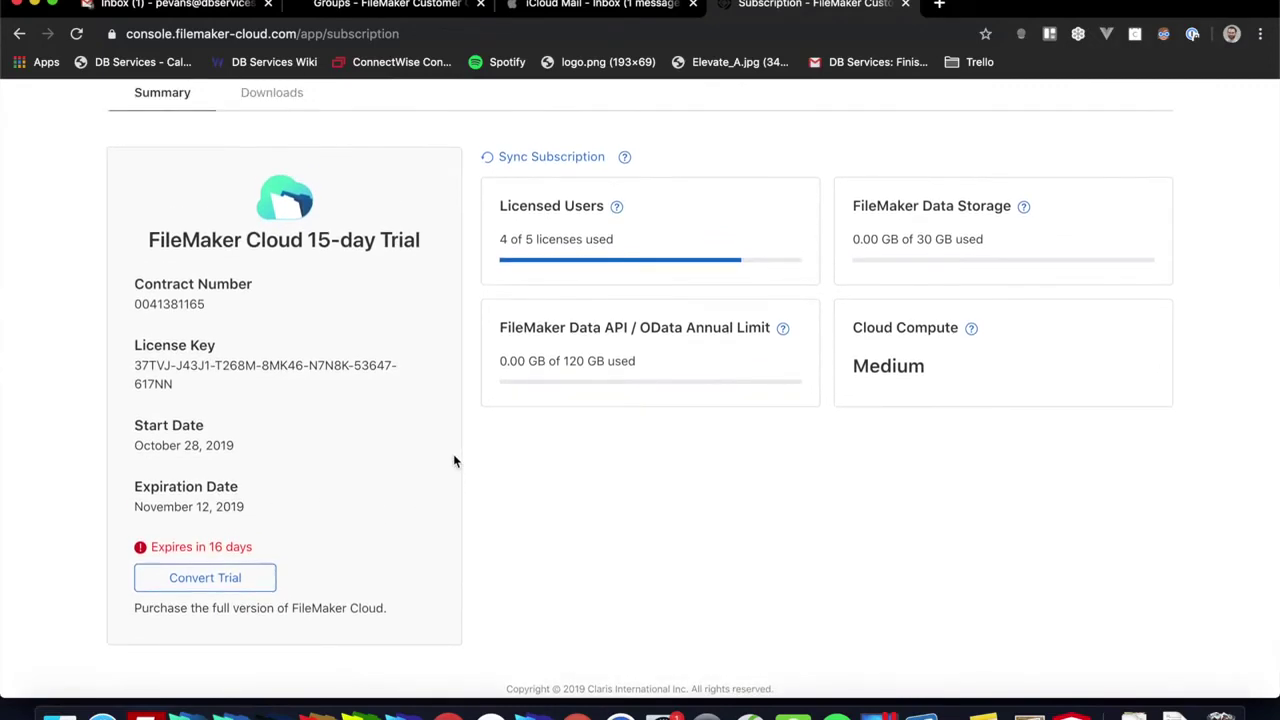
scroll(454, 461, "down", 1)
scroll(502, 439, "up", 2)
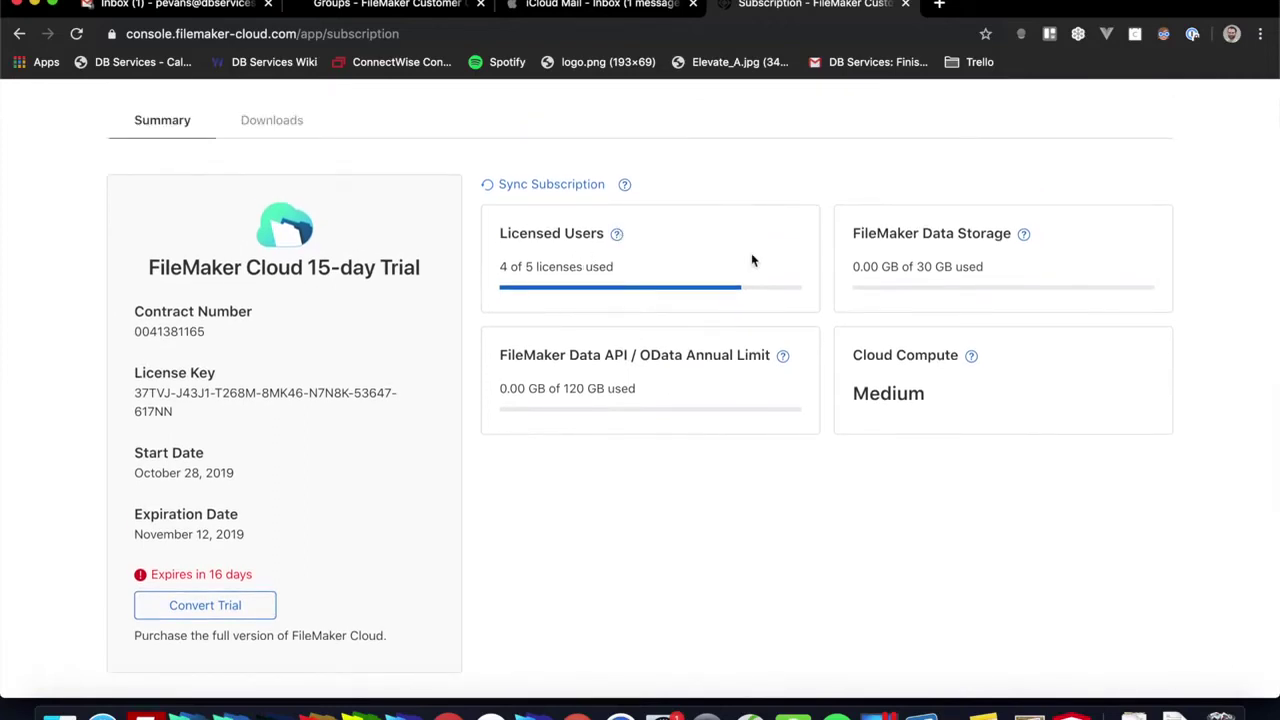
scroll(751, 259, "down", 2)
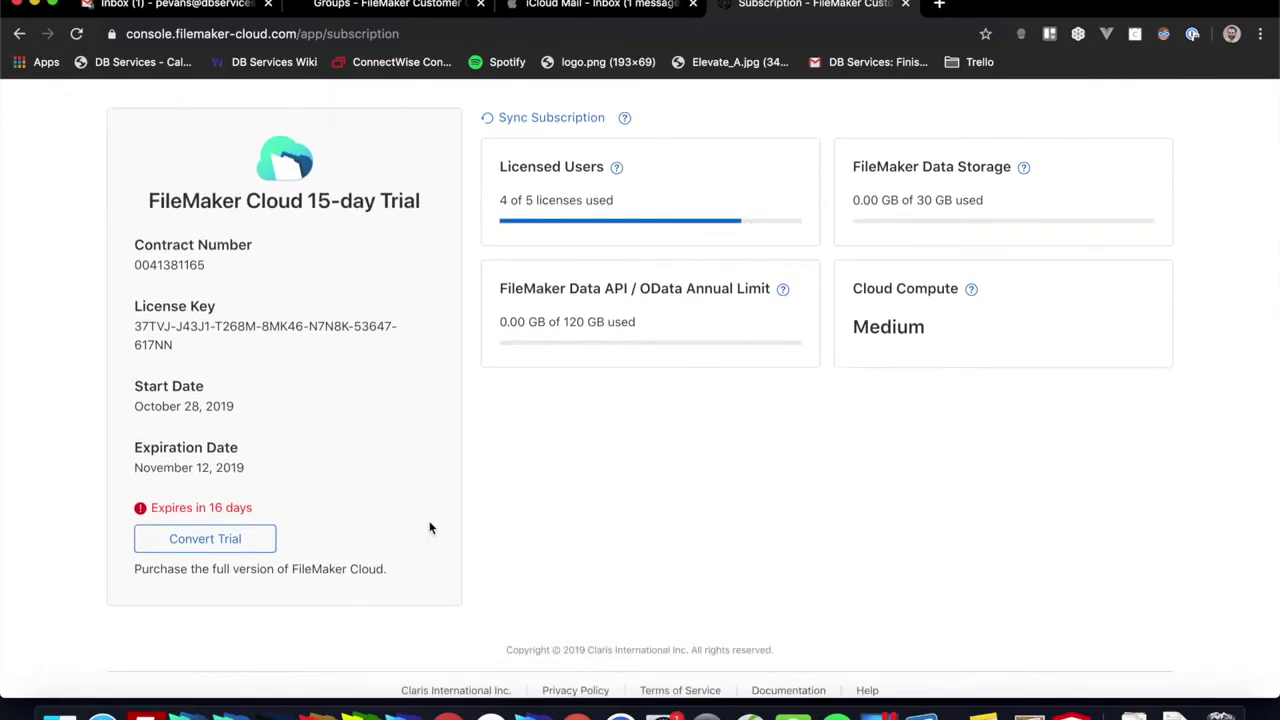
scroll(428, 450, "up", 4)
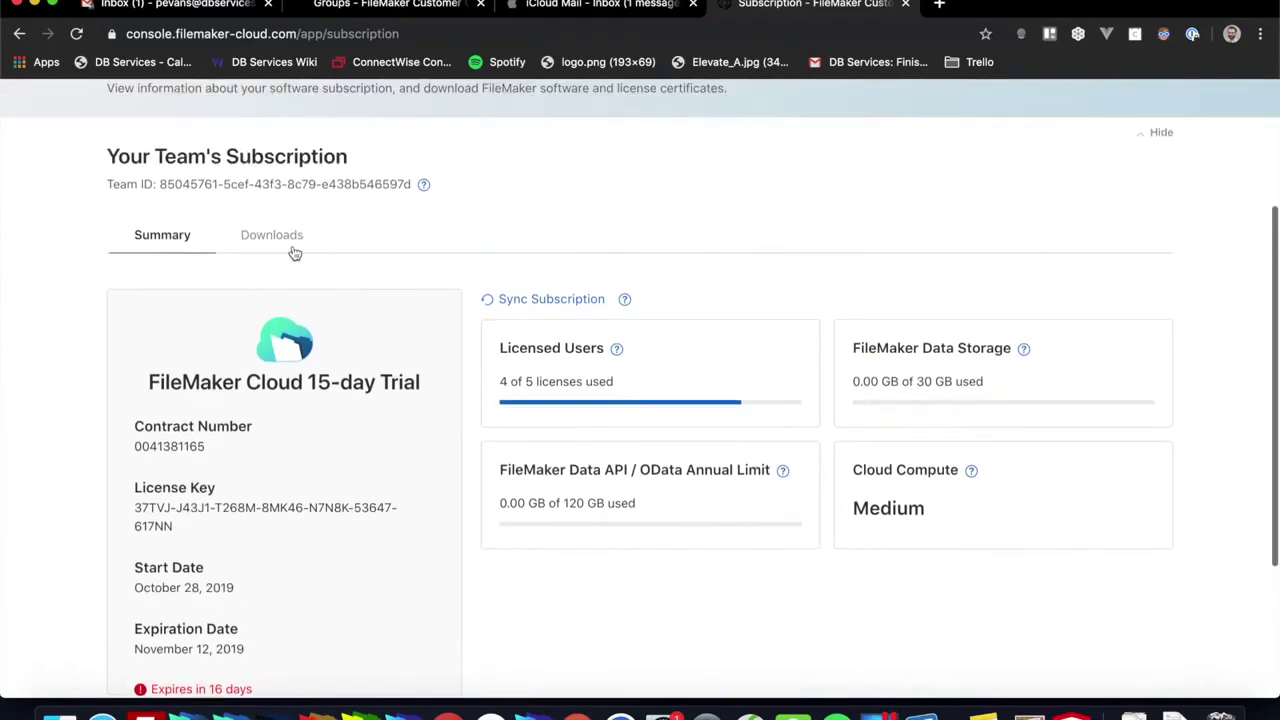
Step: Show the FileMaker Pro 18 Advanced certificate and installer downloads
left_click(277, 243)
scroll(386, 574, "down", 3)
scroll(386, 574, "up", 4)
scroll(390, 570, "up", 3)
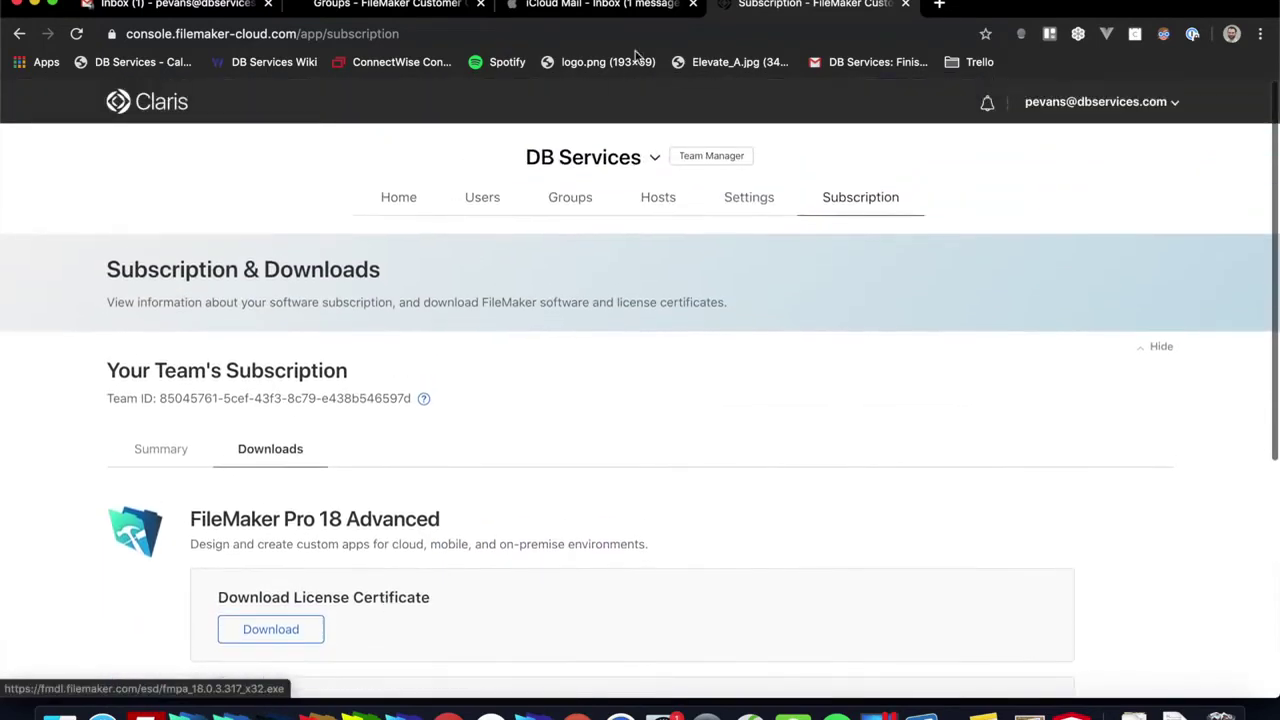
Step: Go back to the team Home page and scroll down to check the My Apps list
left_click(401, 205)
scroll(585, 391, "down", 5)
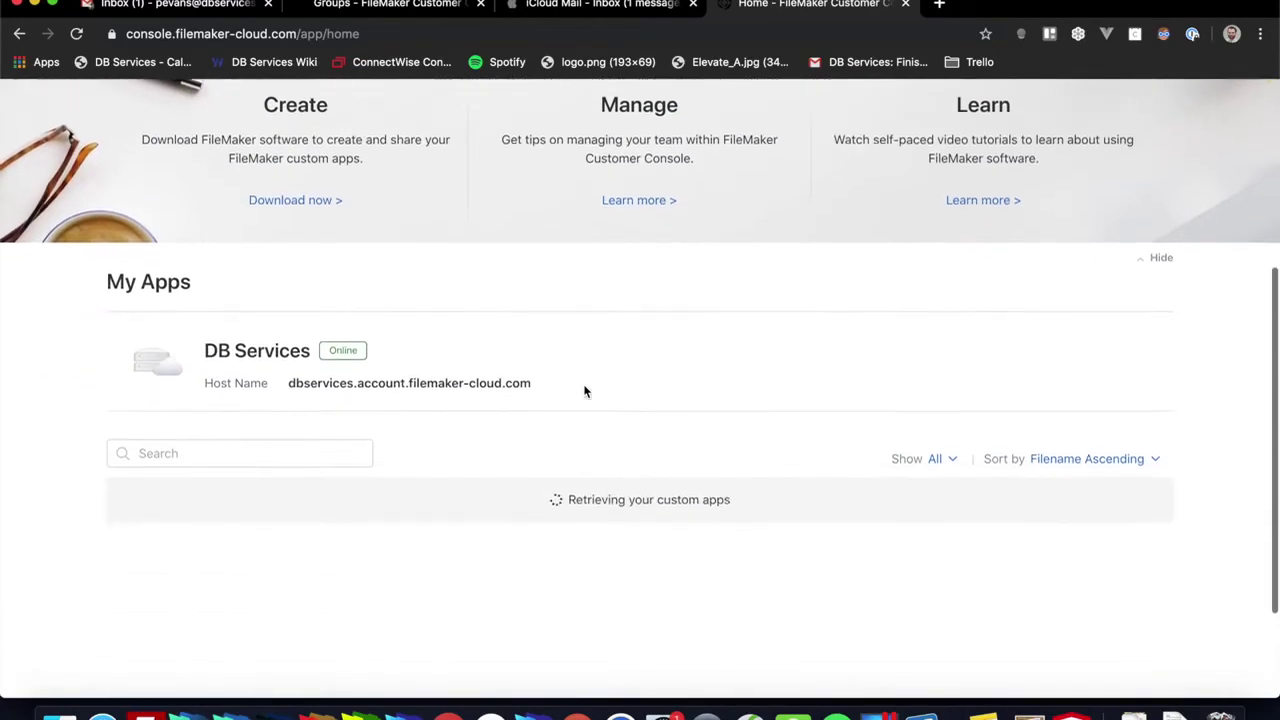
scroll(585, 391, "up", 5)
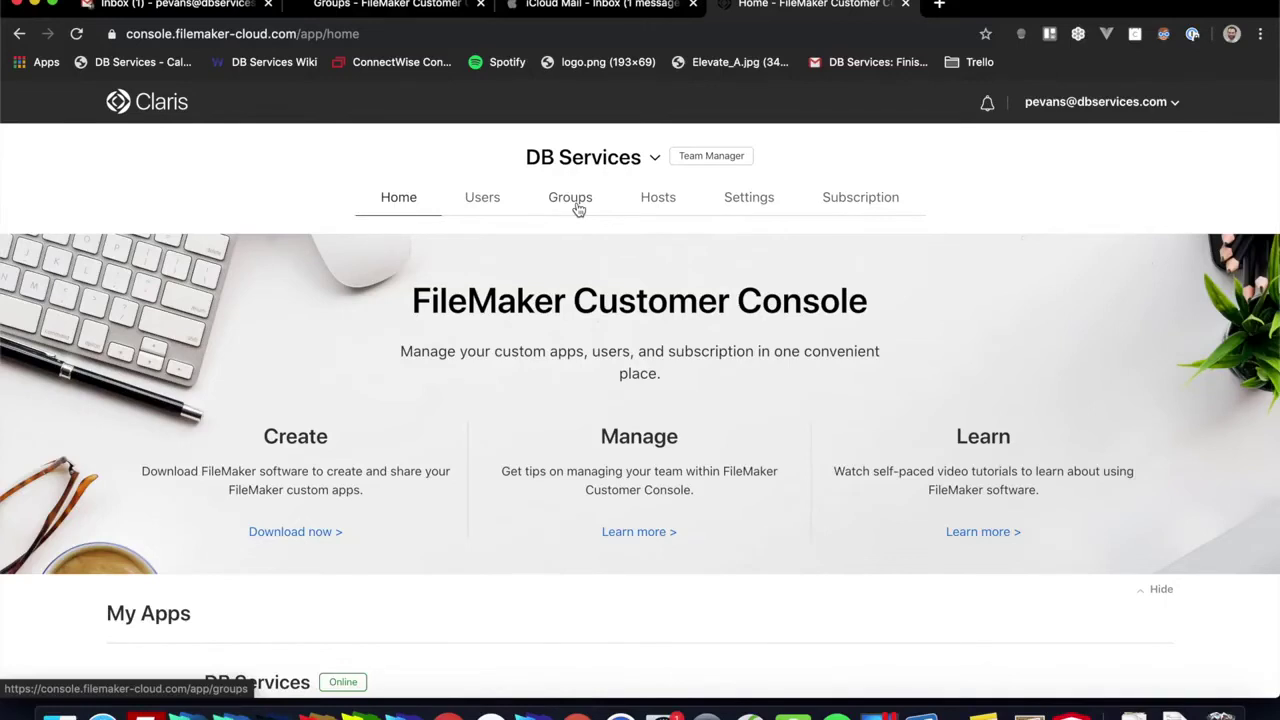
scroll(570, 212, "down", 1)
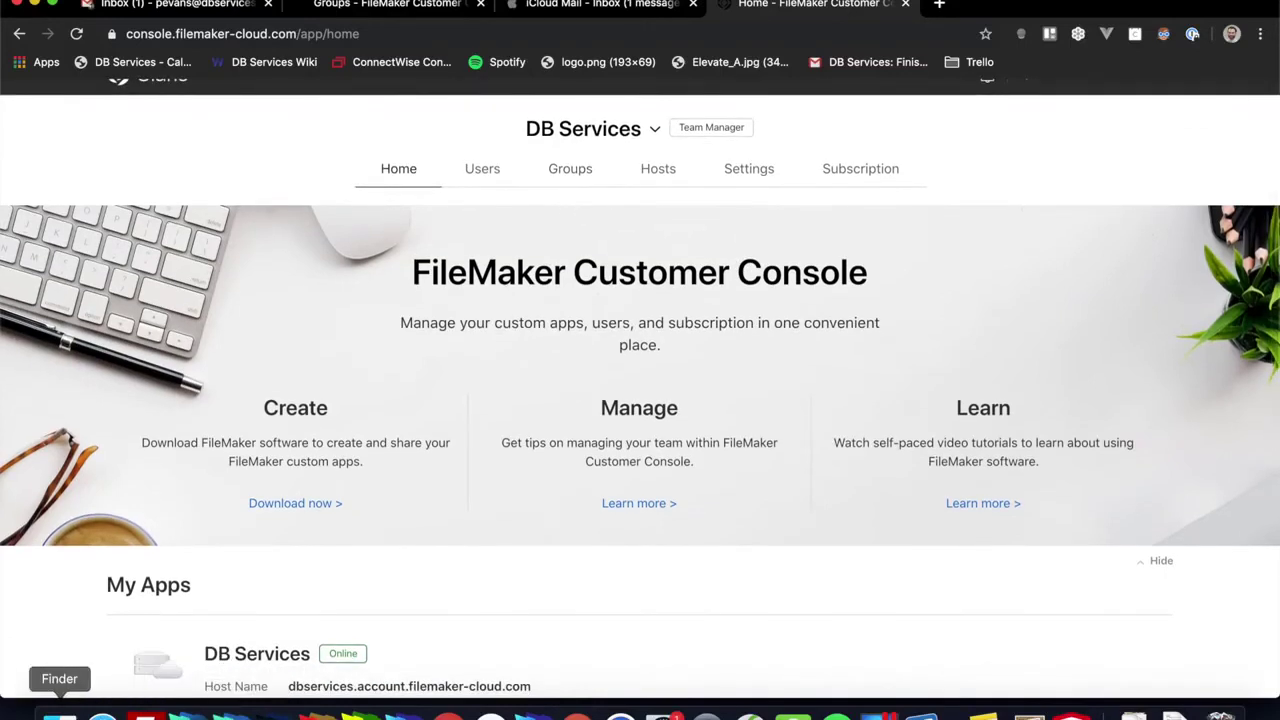
Step: Open the local copy of FM_QUICKSTART_v19.fmp12 in FileMaker Pro Advanced, signing in with the account password
left_click(59, 712)
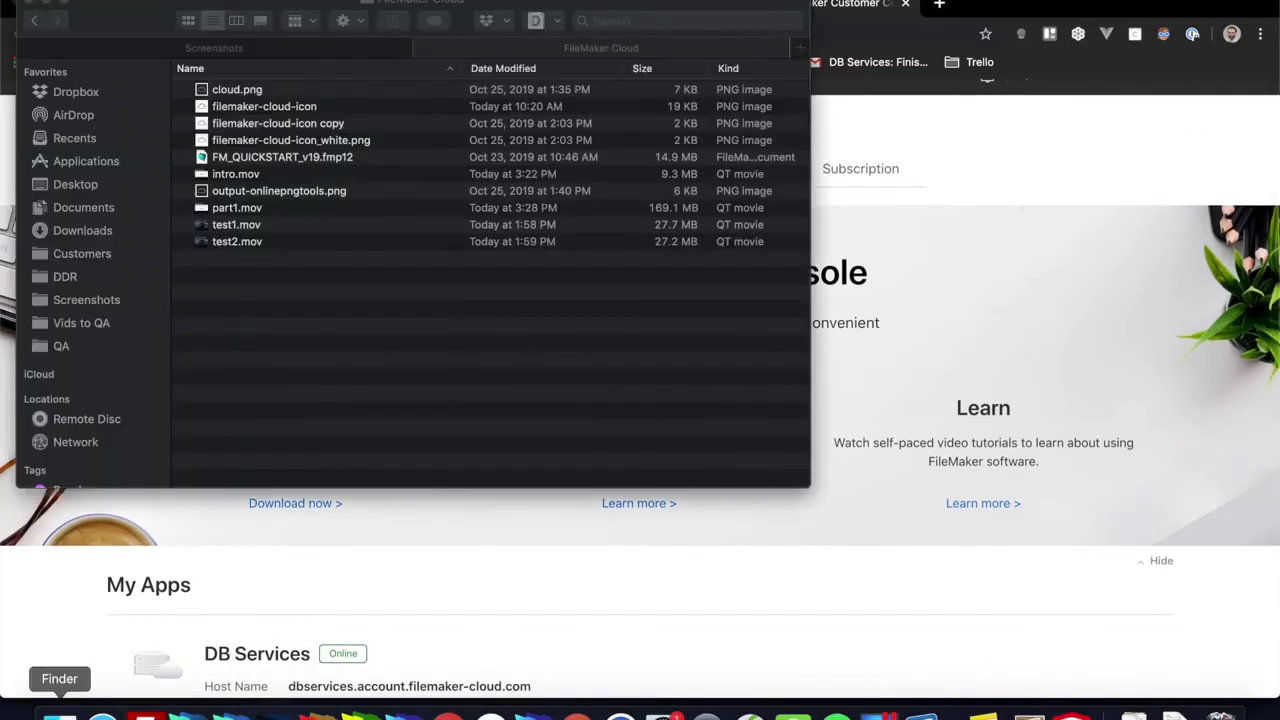
left_click(268, 160)
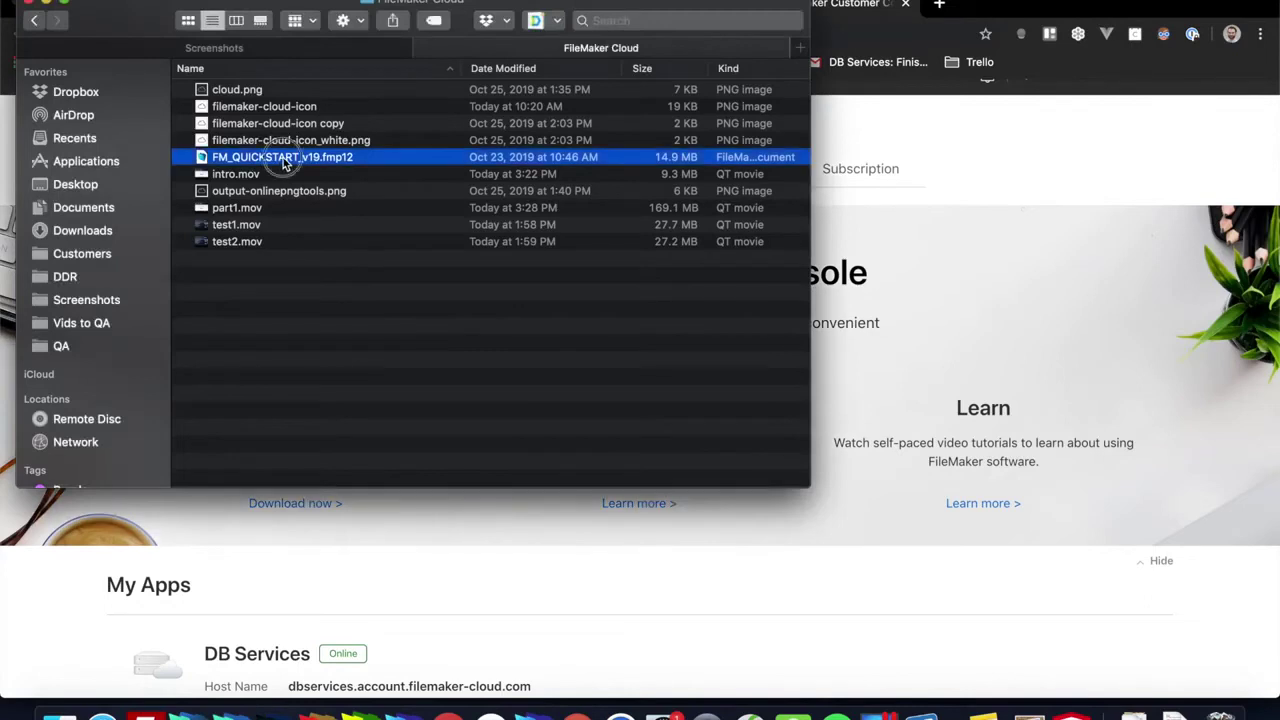
left_click_drag(280, 160, 236, 712)
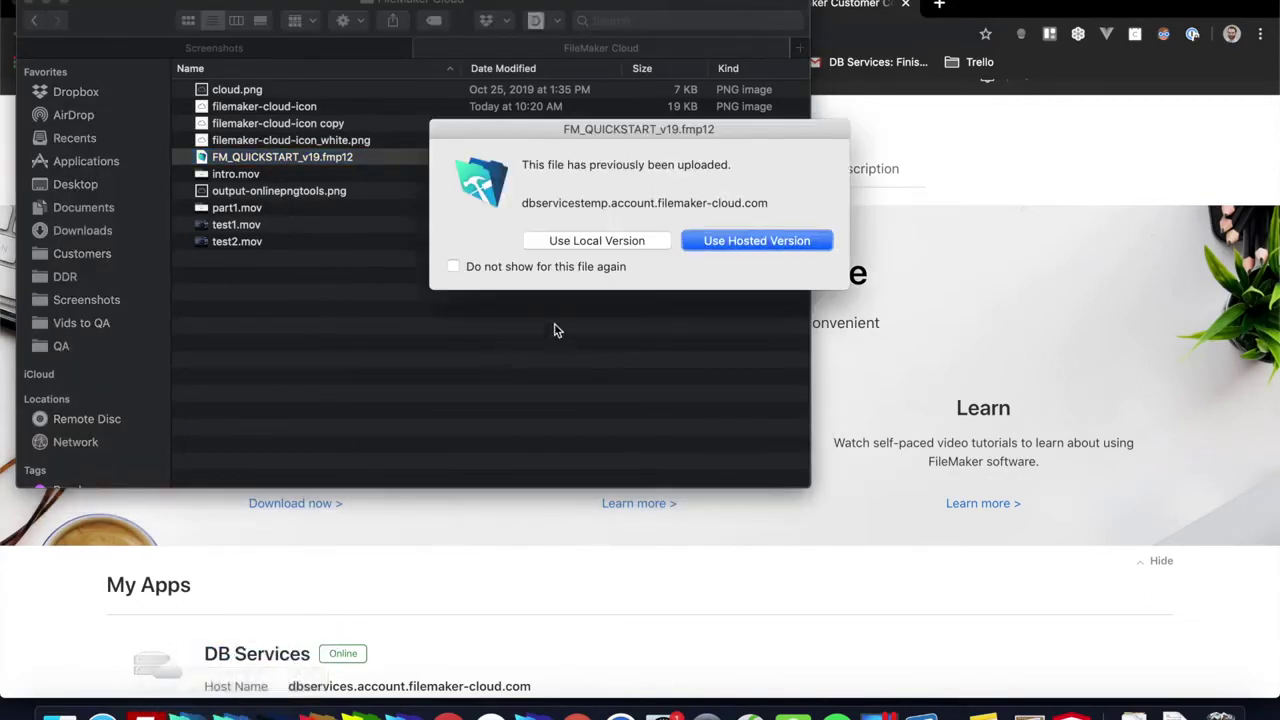
left_click(585, 244)
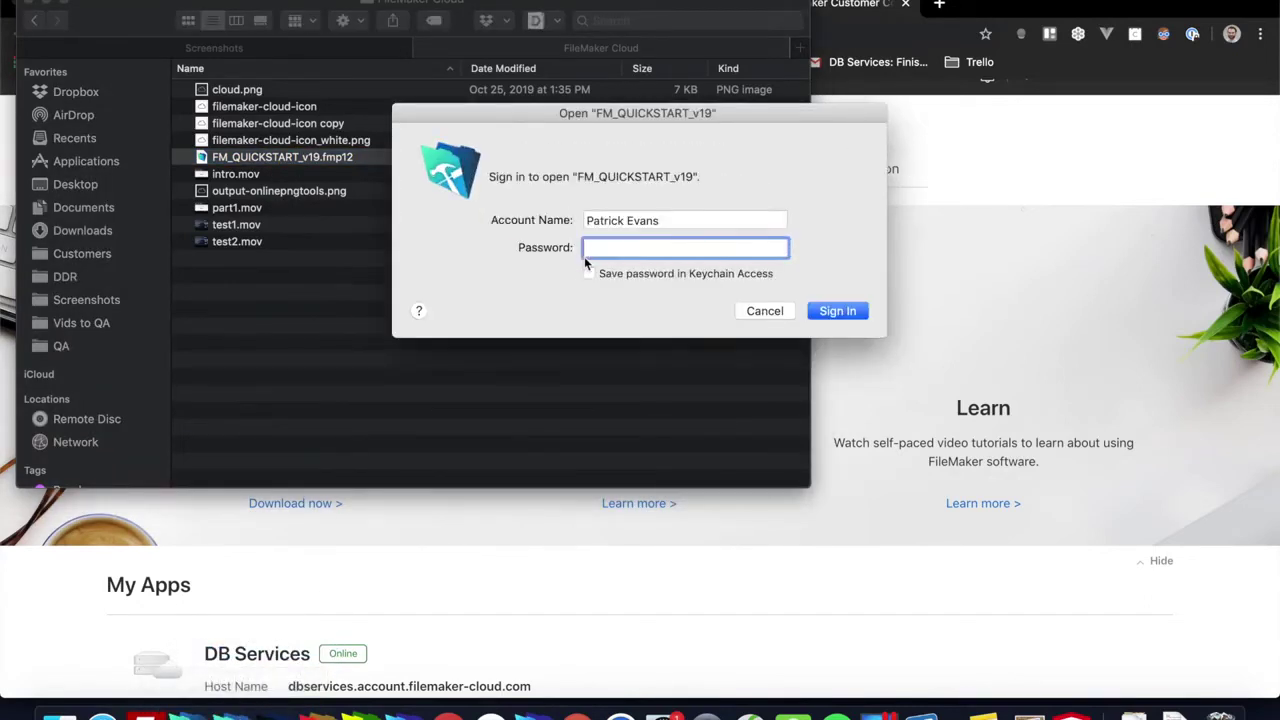
type("••••••••••••••")
key("Return")
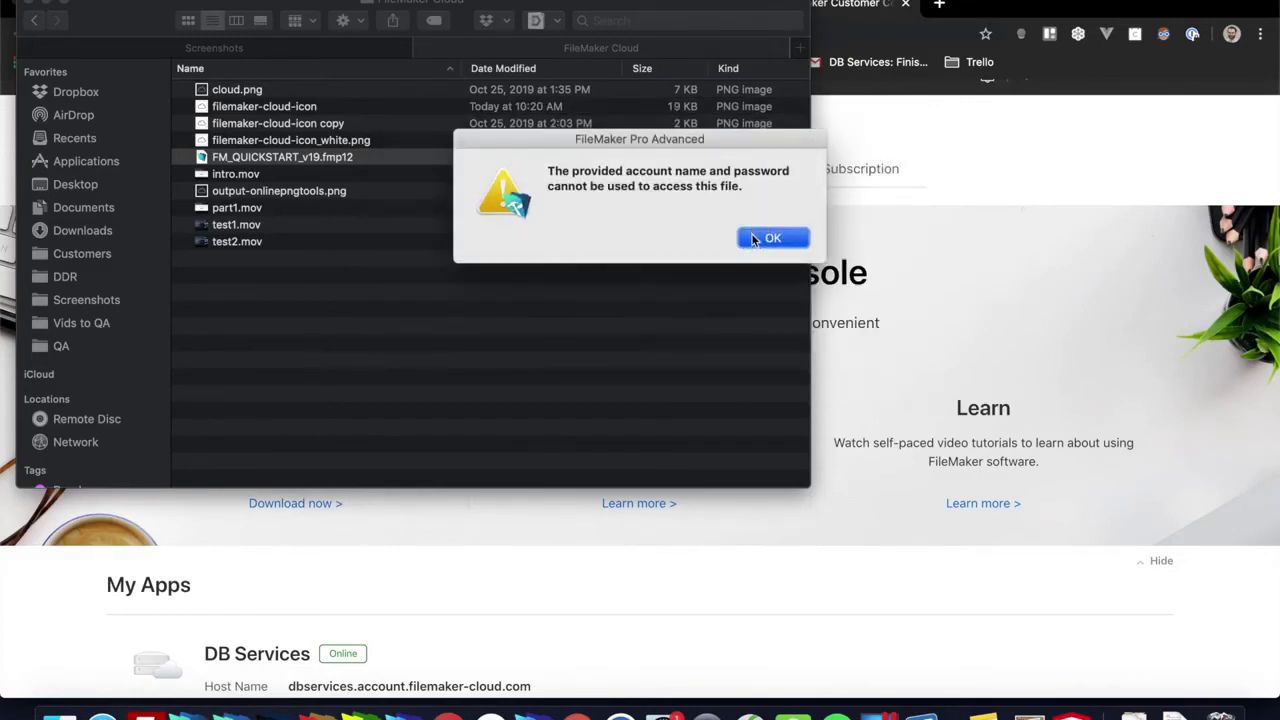
left_click(760, 237)
type("••••")
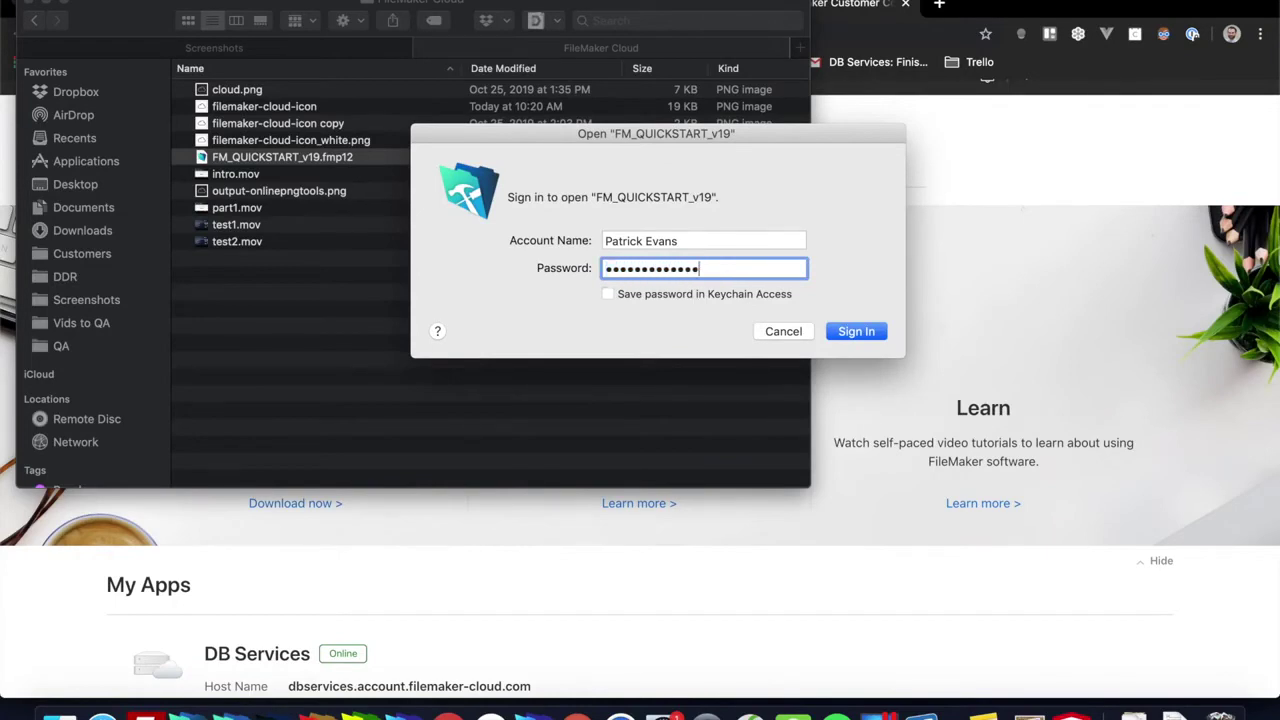
key("Return")
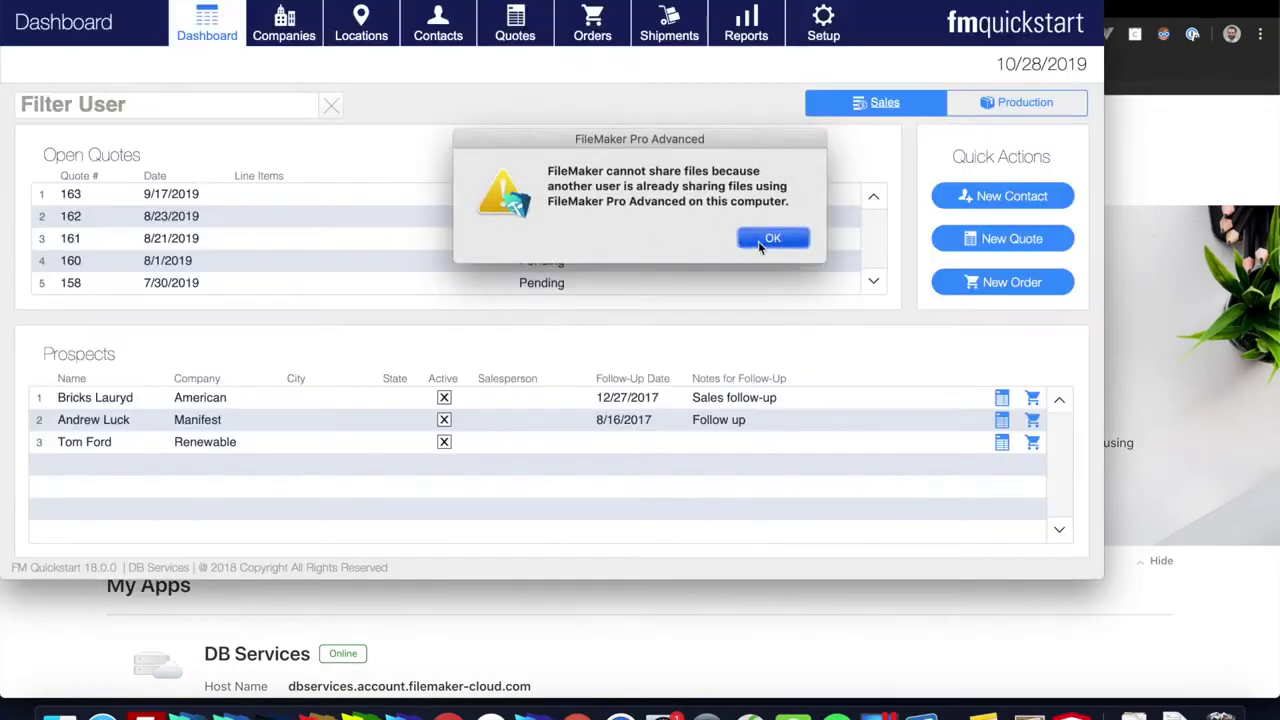
Step: Dismiss the file-sharing alert and open File > Manage > Security for FM_QUICKSTART_v19
left_click(758, 241)
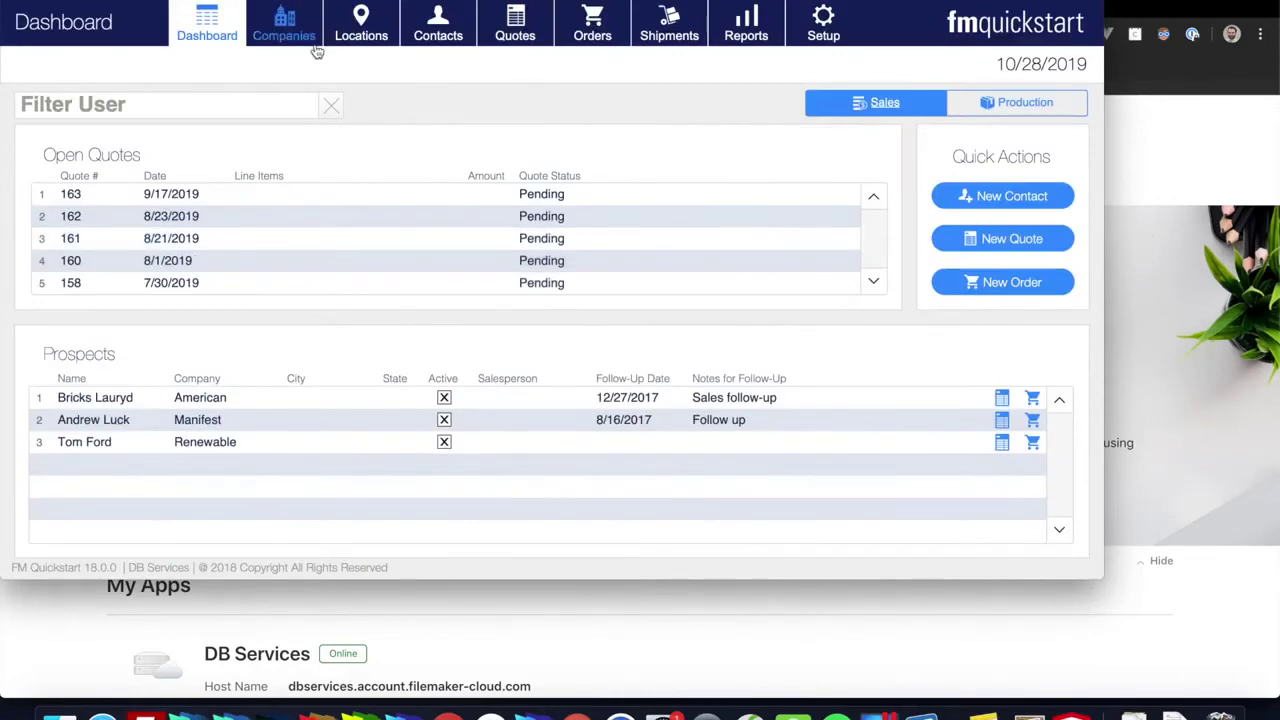
left_click(226, 2)
mouse_move(278, 118)
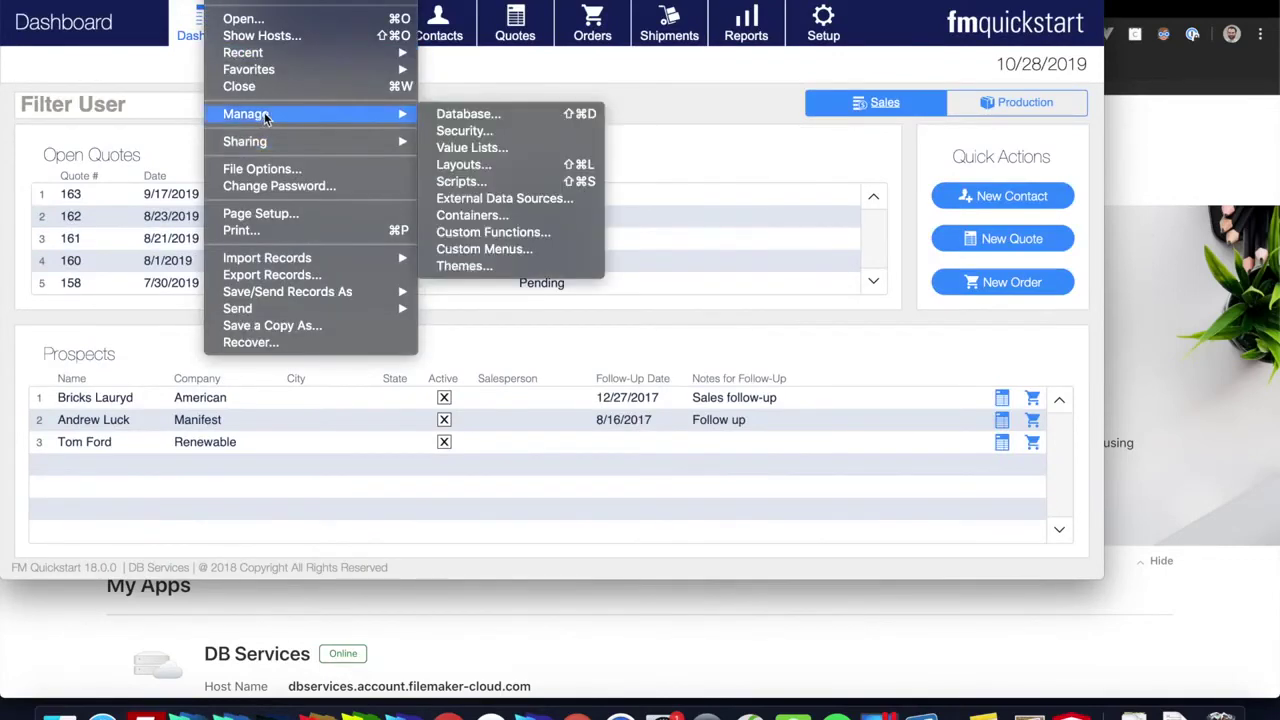
left_click(462, 131)
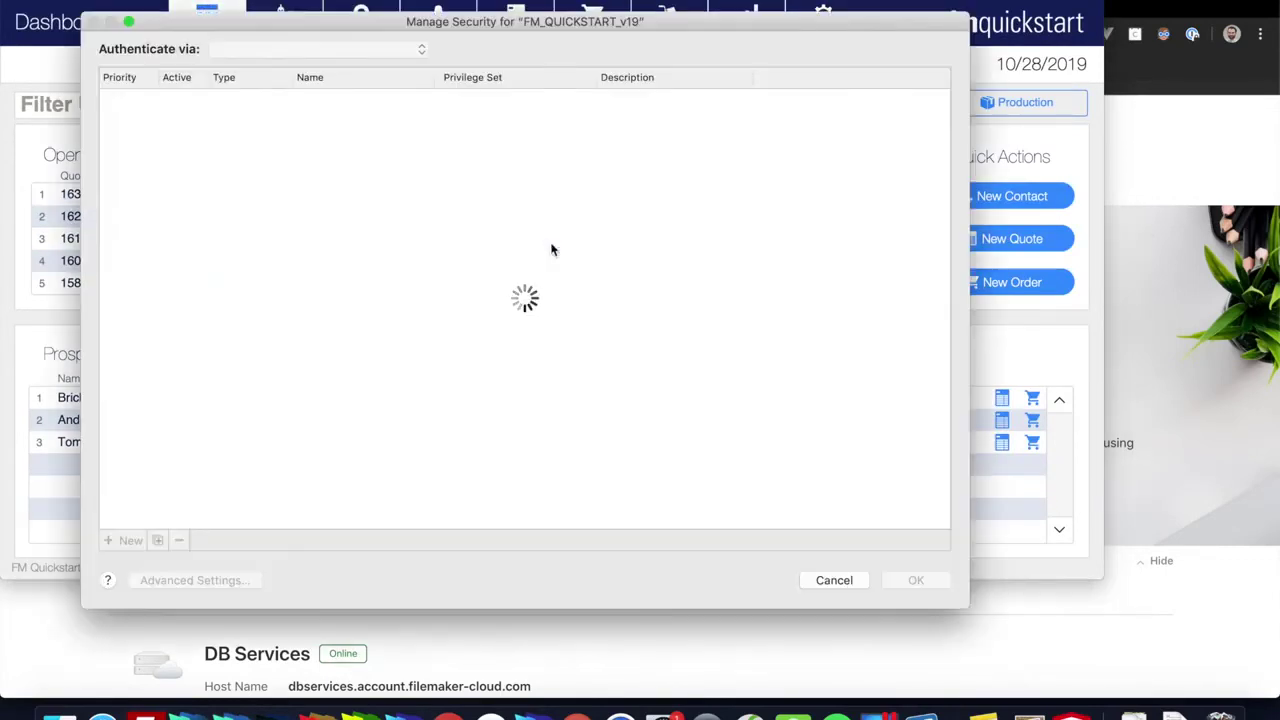
left_click(264, 238)
left_click(340, 235, "super")
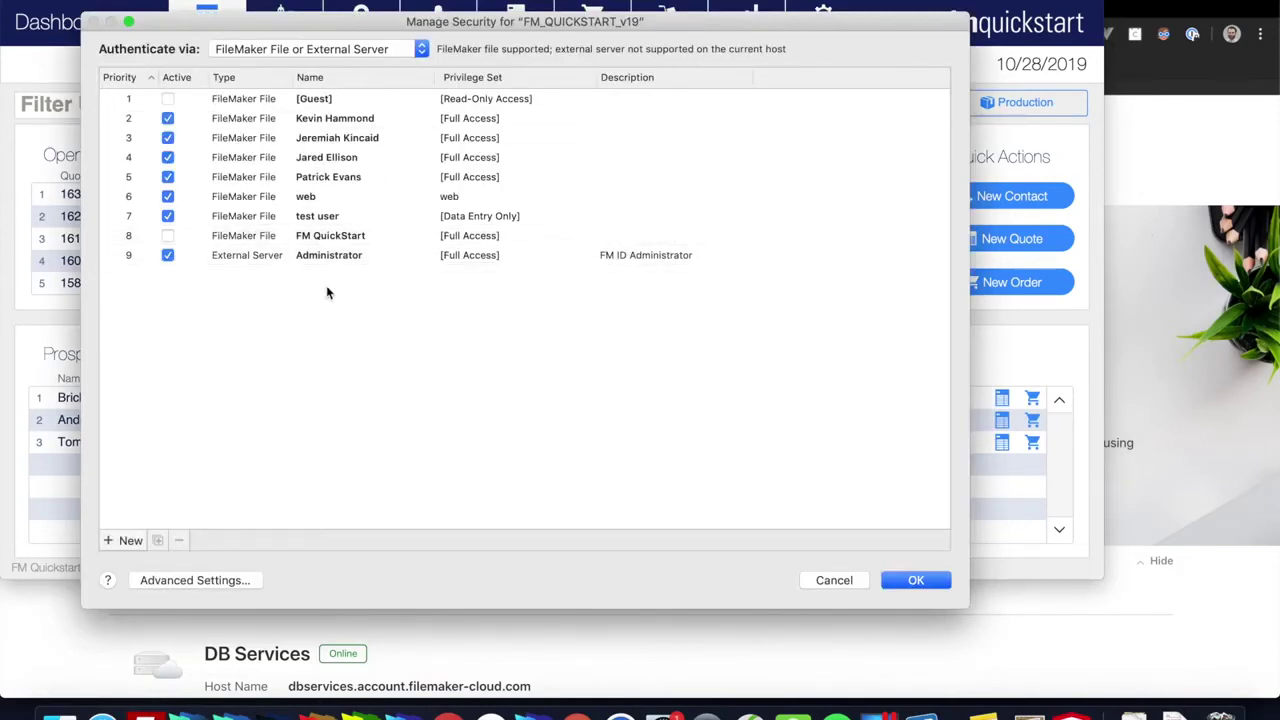
Step: Set Authenticate via to the second FileMaker ID - DB Services source
left_click(370, 49)
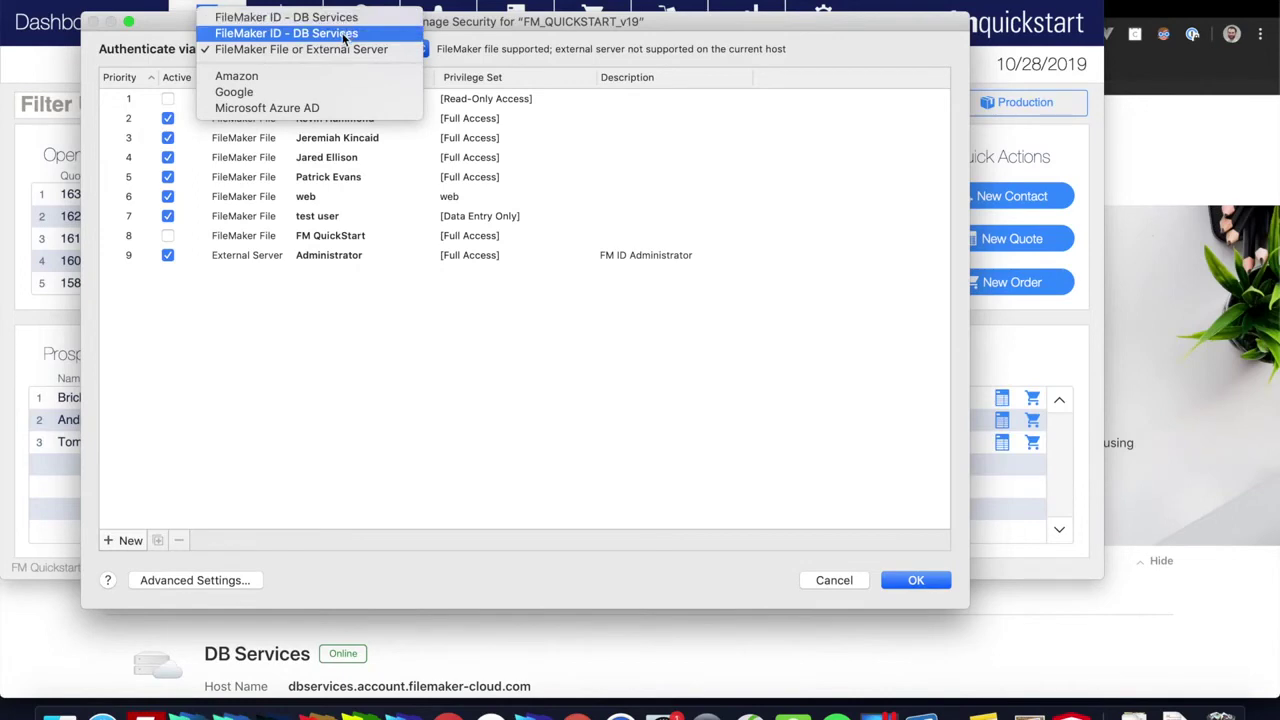
left_click(345, 35)
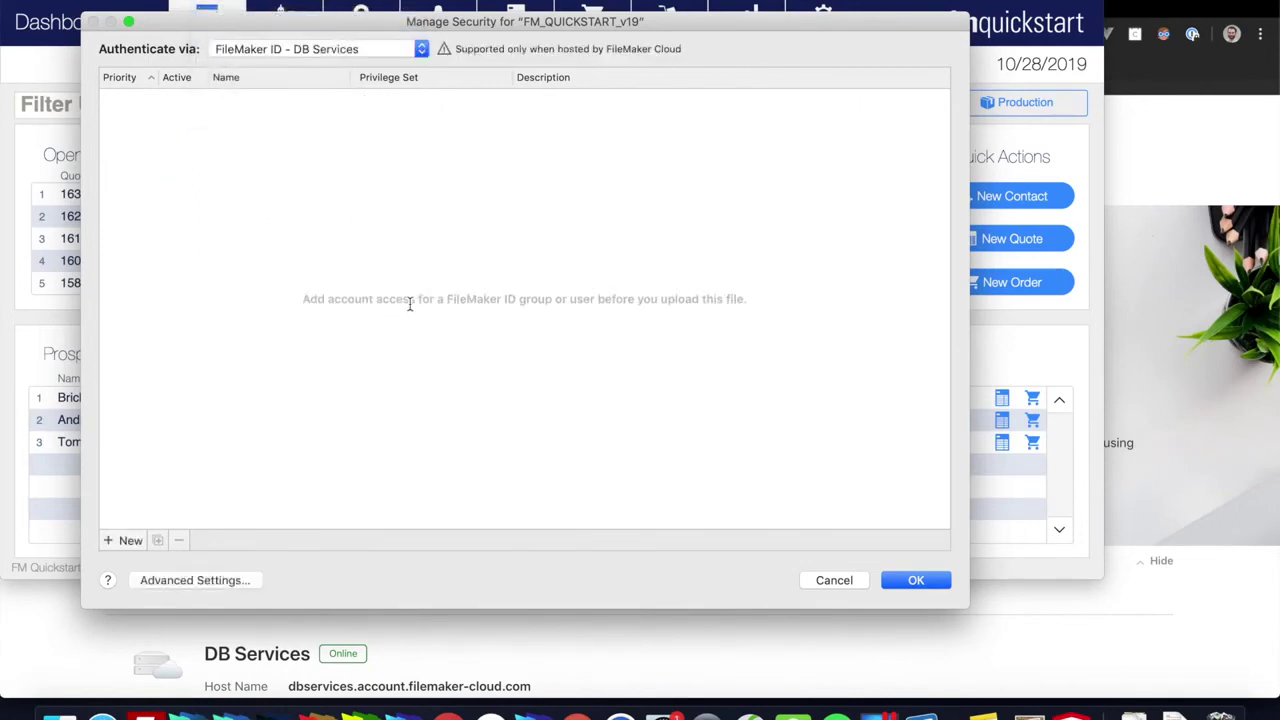
left_click(421, 48)
left_click(405, 237)
left_click(390, 50)
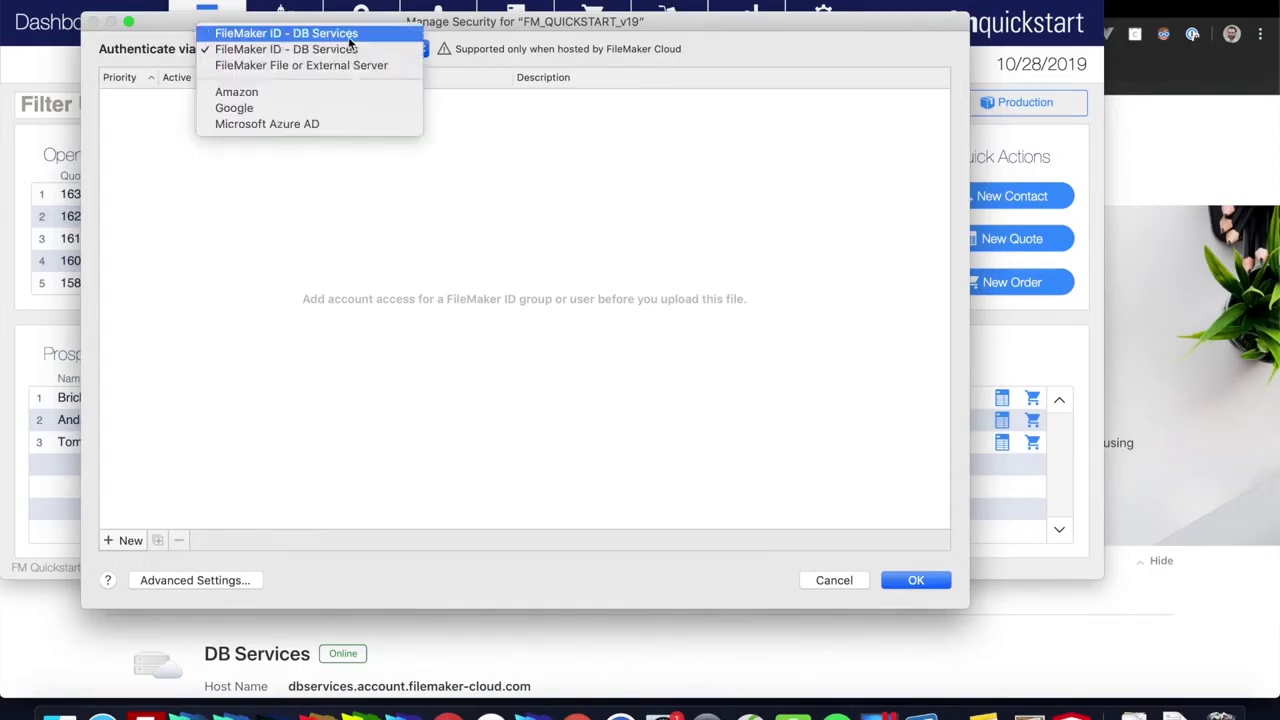
left_click(348, 49)
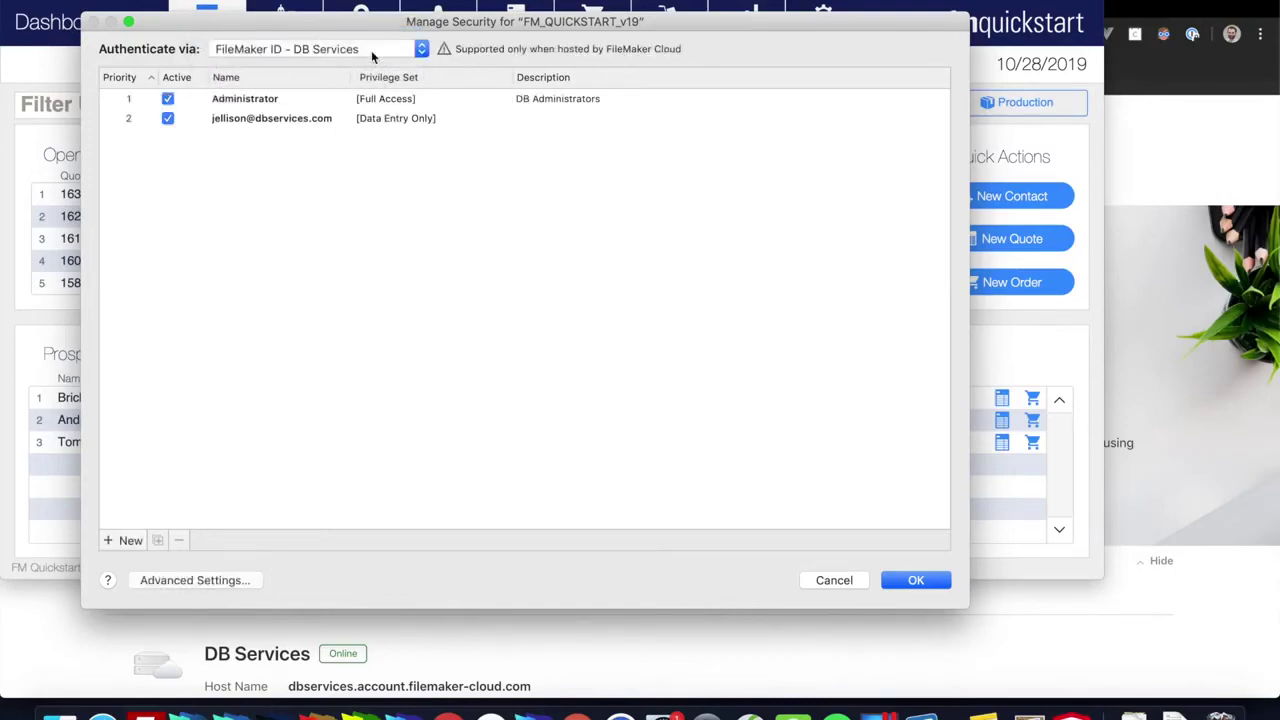
left_click(370, 47)
left_click(480, 271)
left_click(370, 49)
left_click(370, 65)
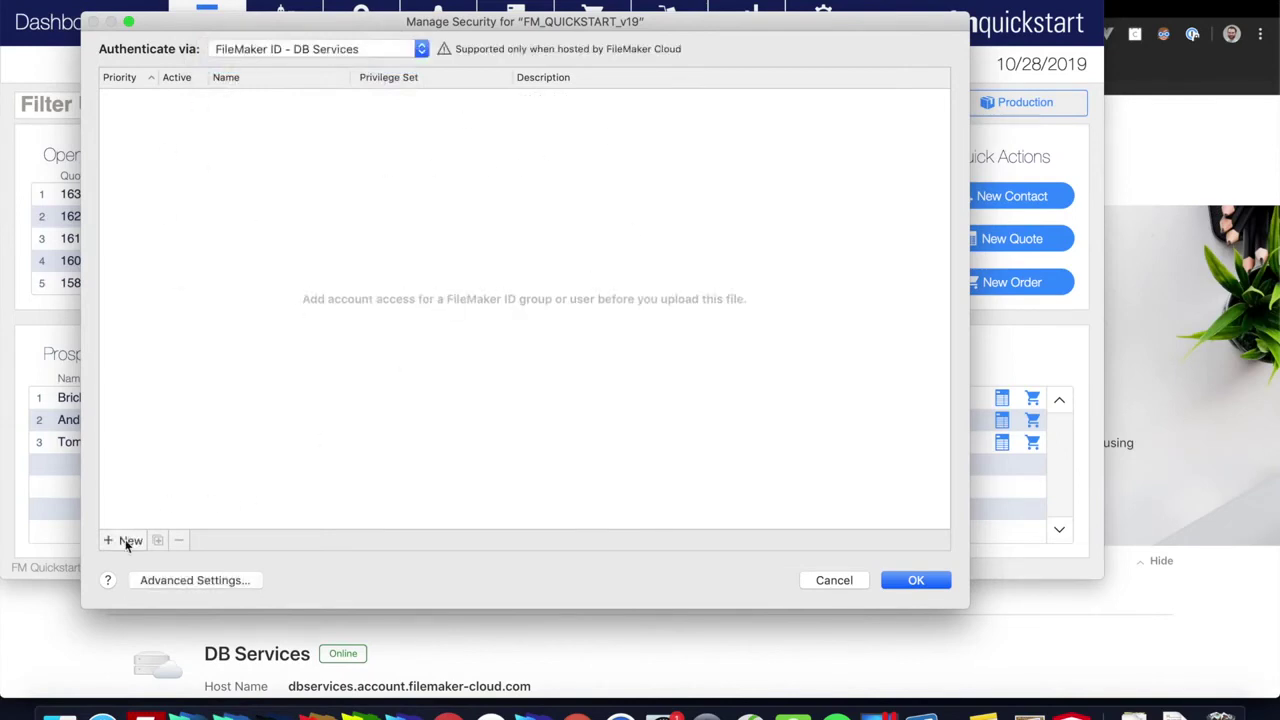
Step: Add an account for the Administrator FileMaker ID group with the [Full Access] privilege set
left_click(126, 540)
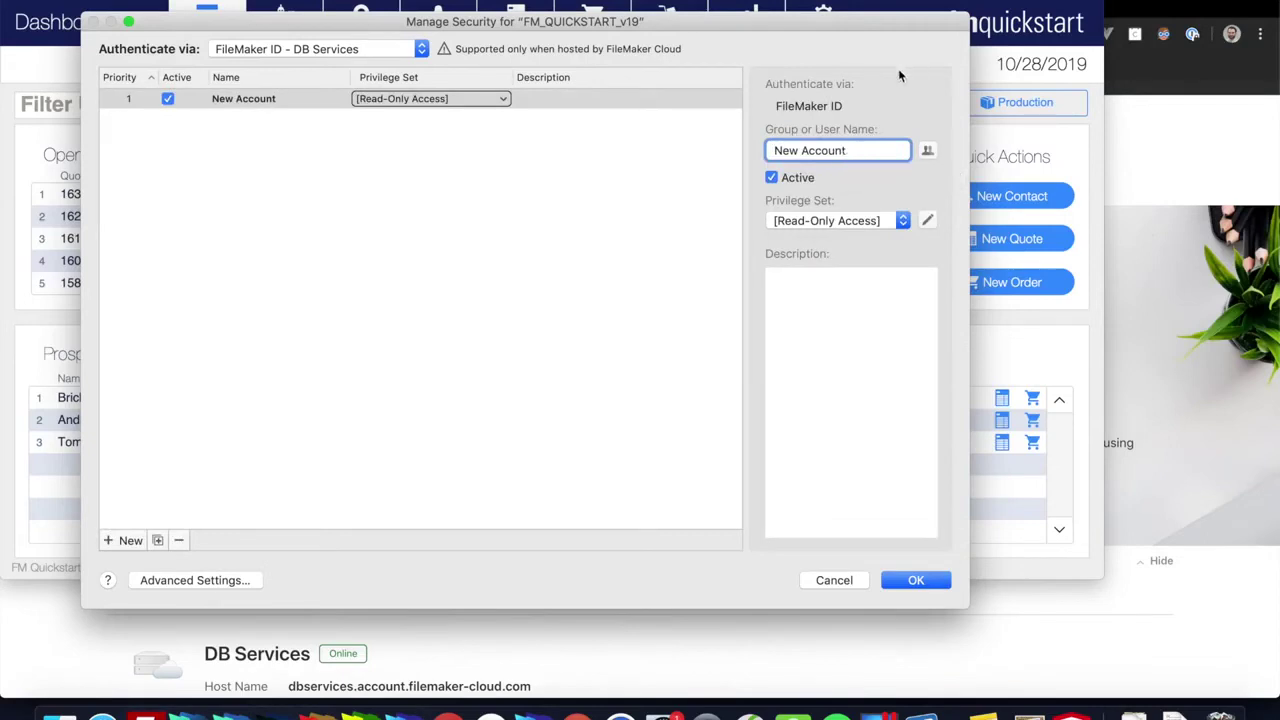
left_click(927, 150)
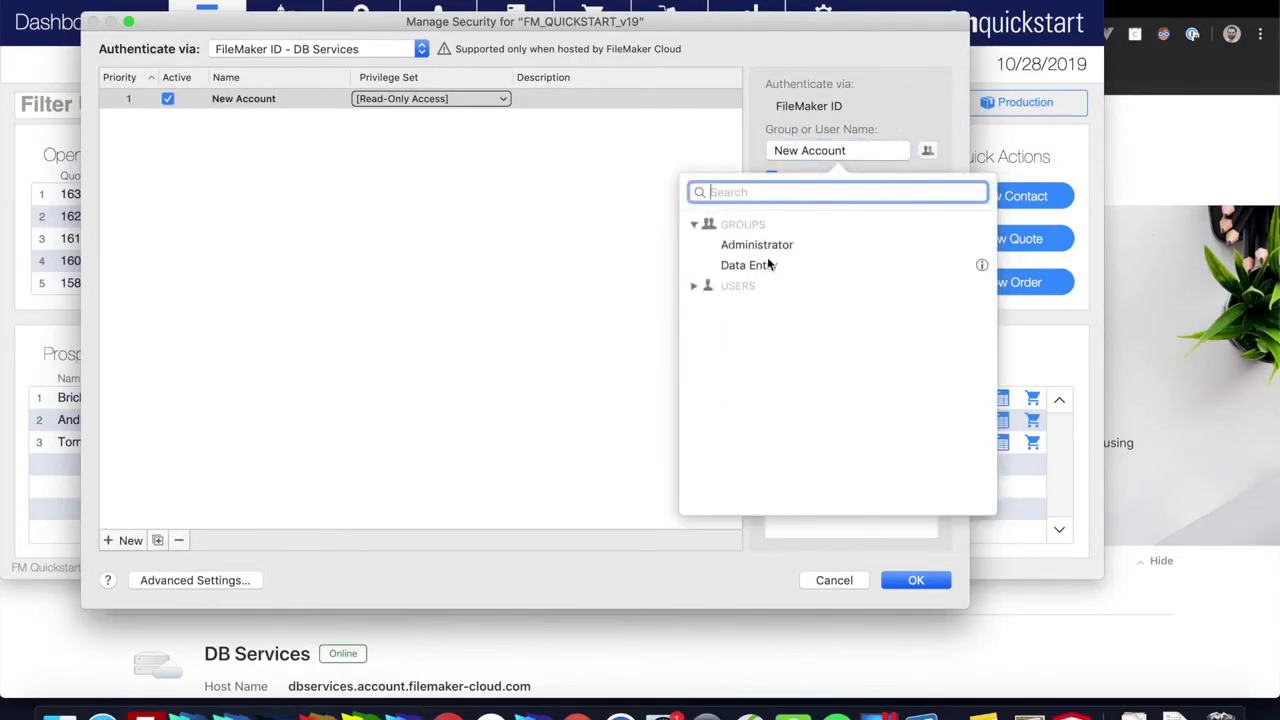
left_click(695, 287)
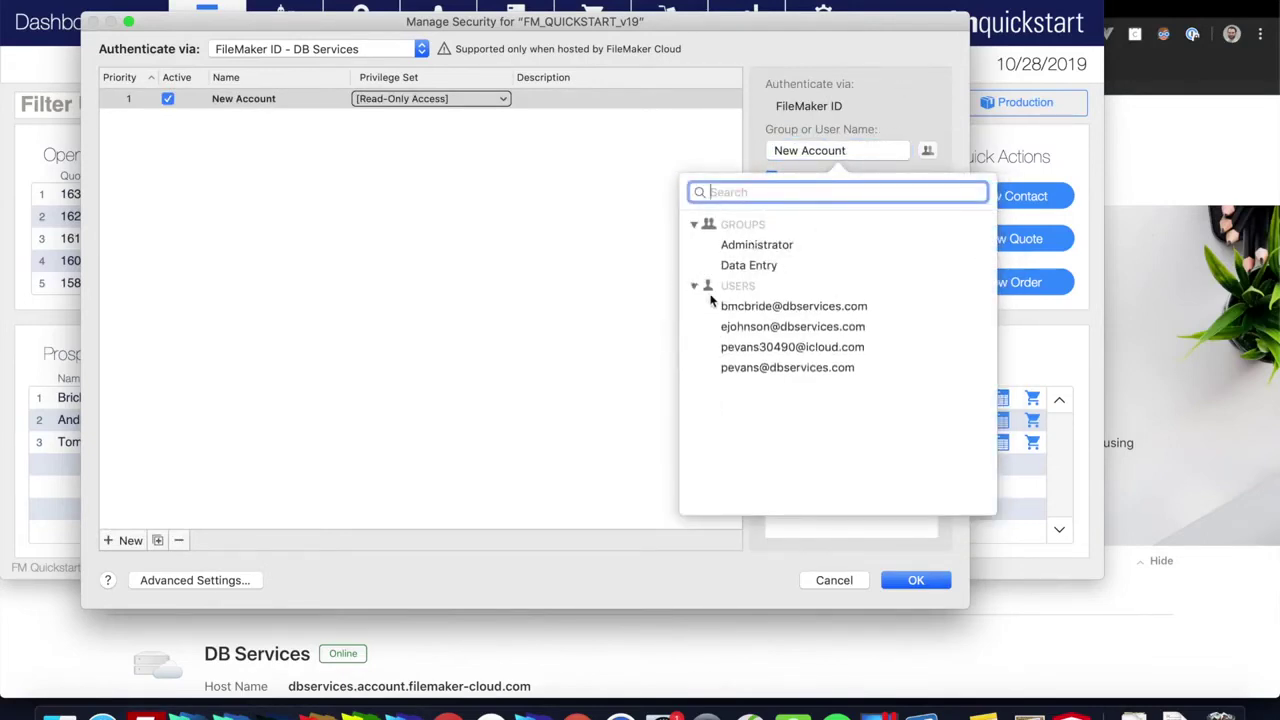
left_click(741, 247)
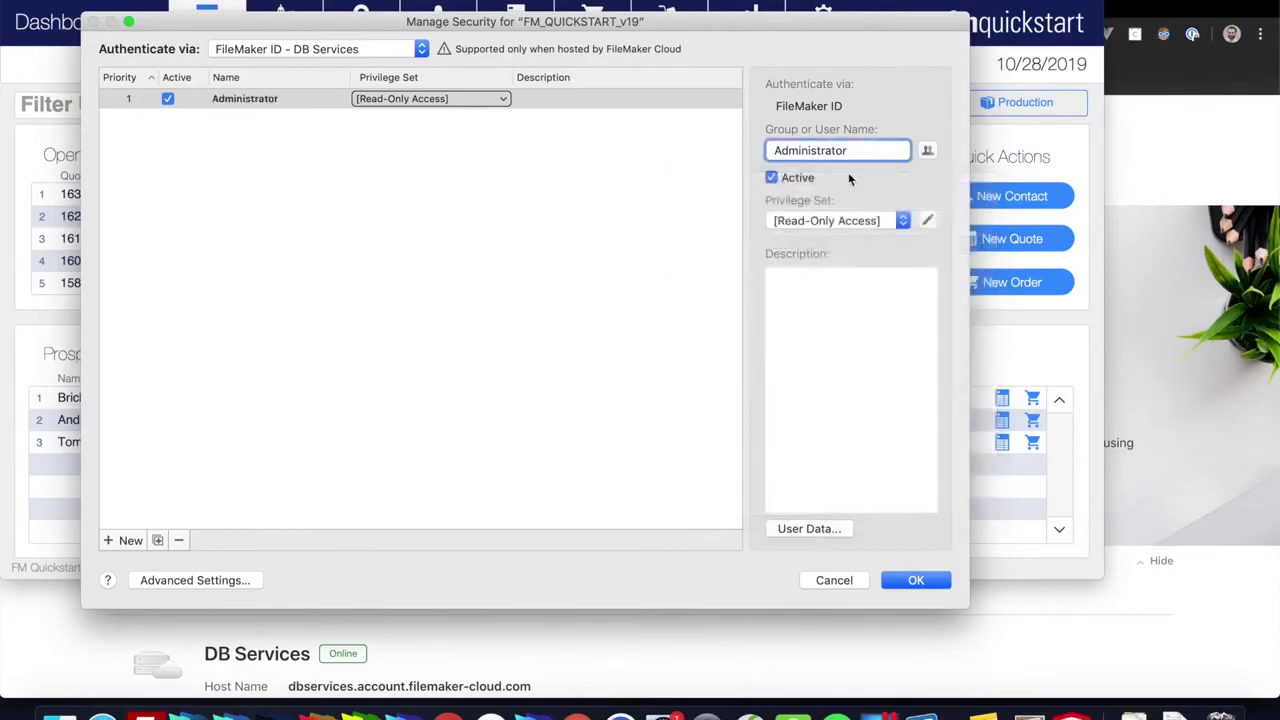
left_click(848, 220)
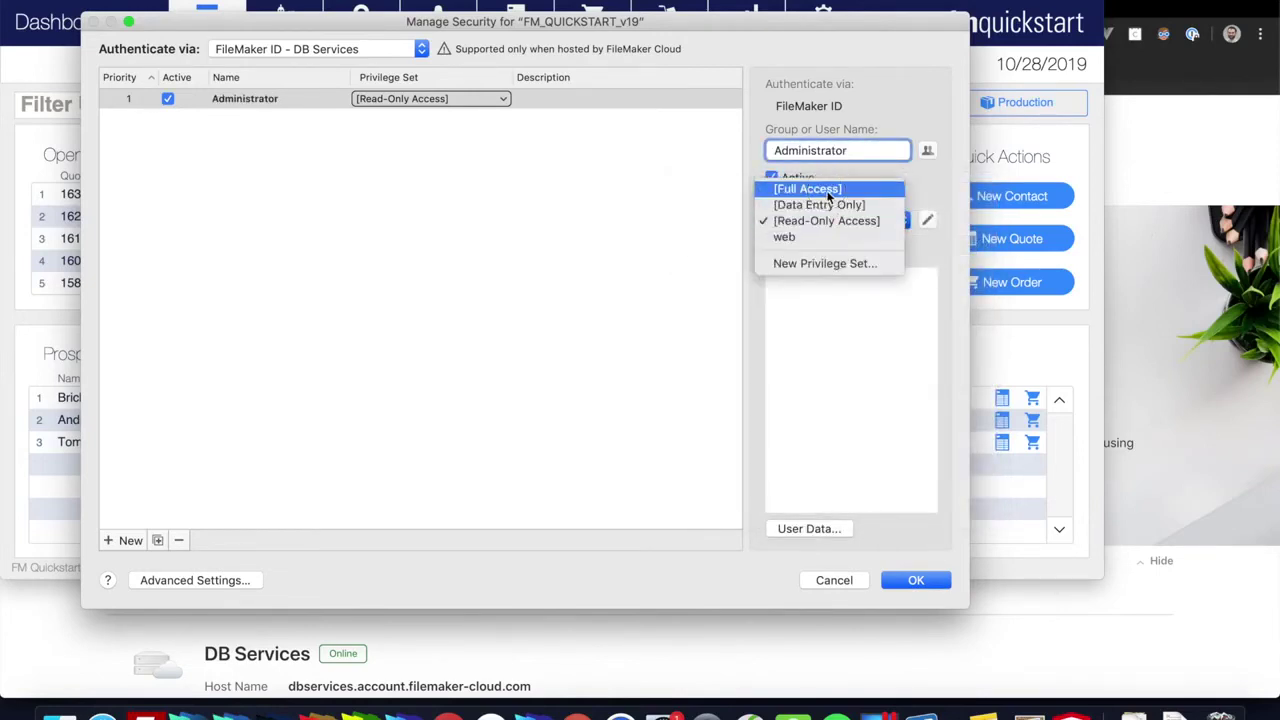
left_click(827, 190)
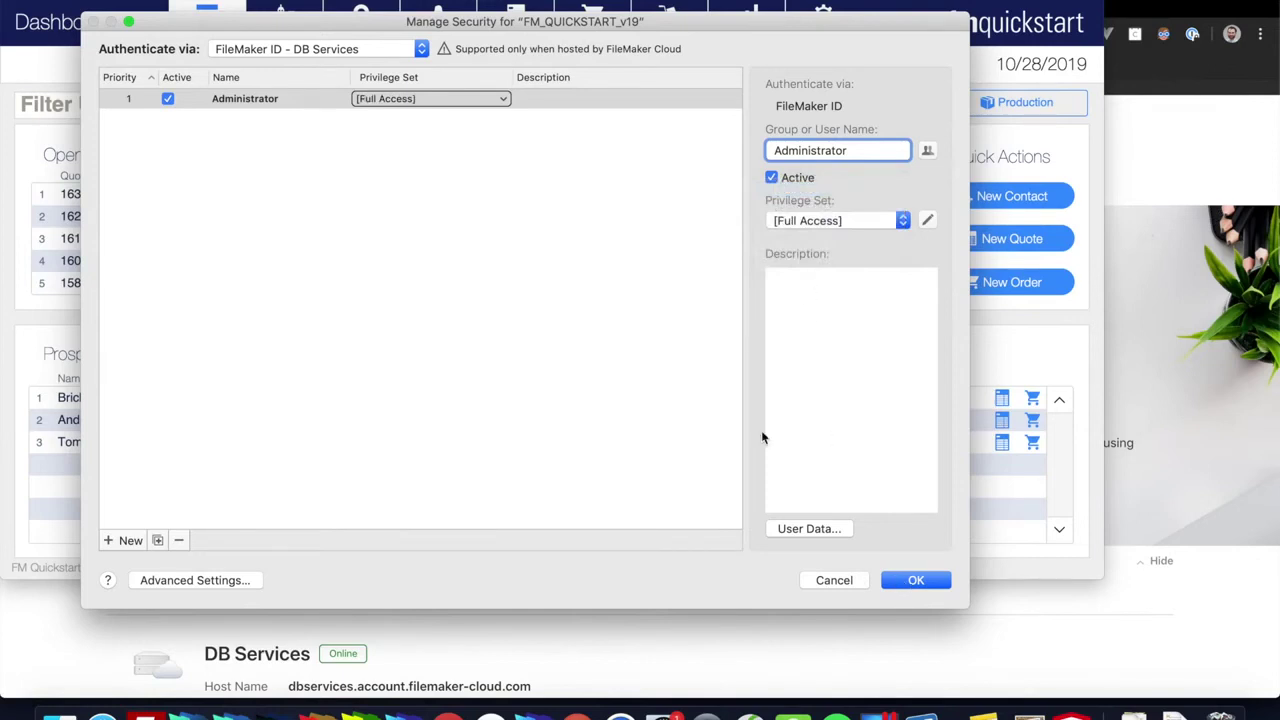
left_click(277, 320)
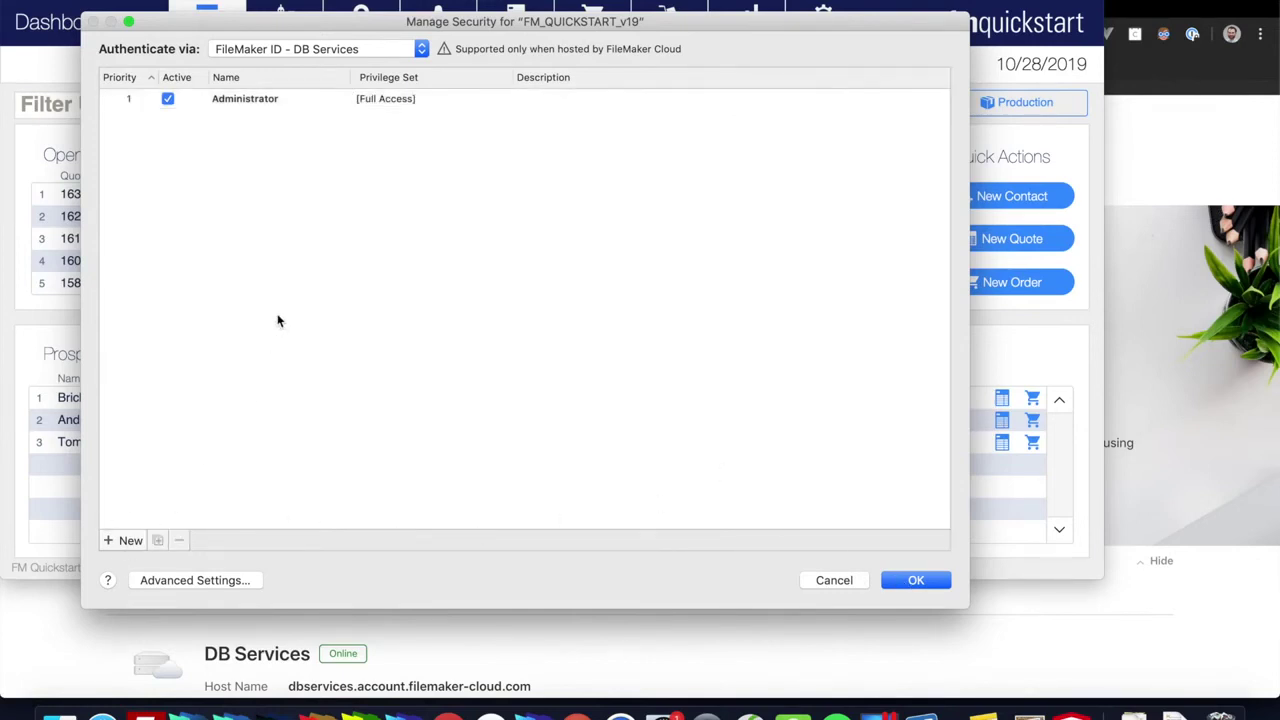
left_click(246, 100)
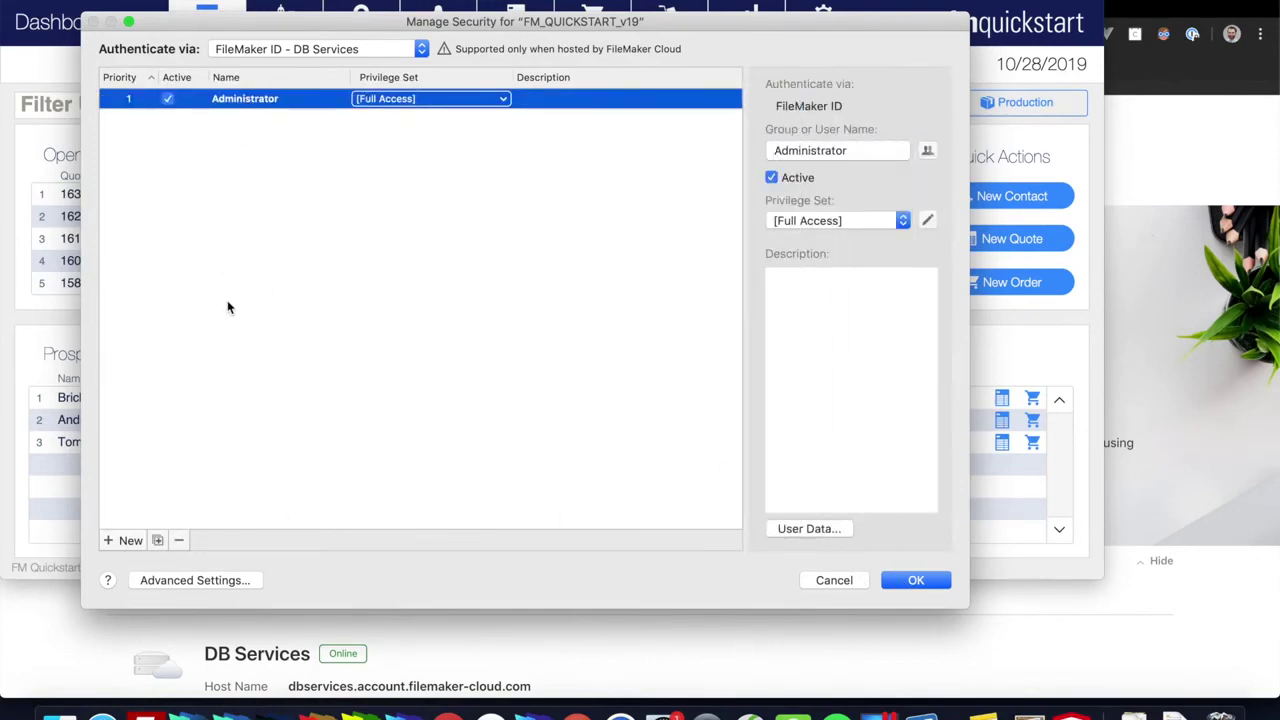
Step: Add the Data Entry group with [Data Entry Only] and save the security settings
left_click(130, 541)
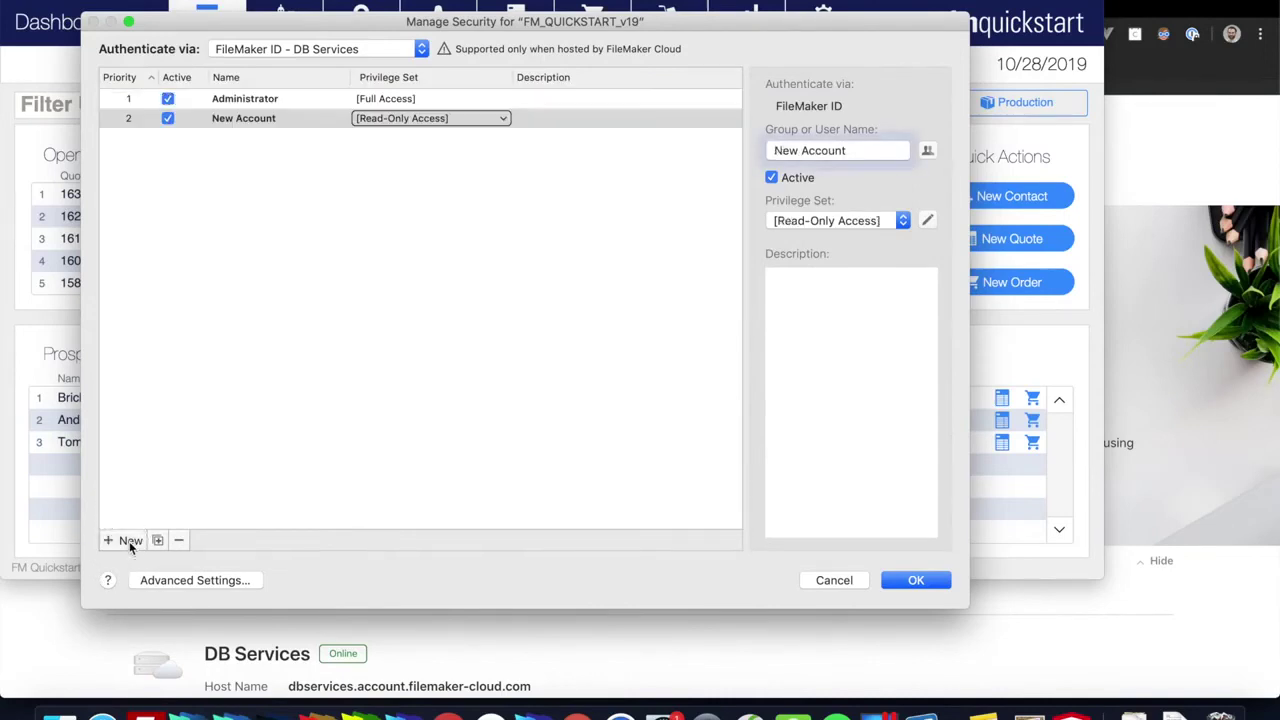
left_click(855, 150)
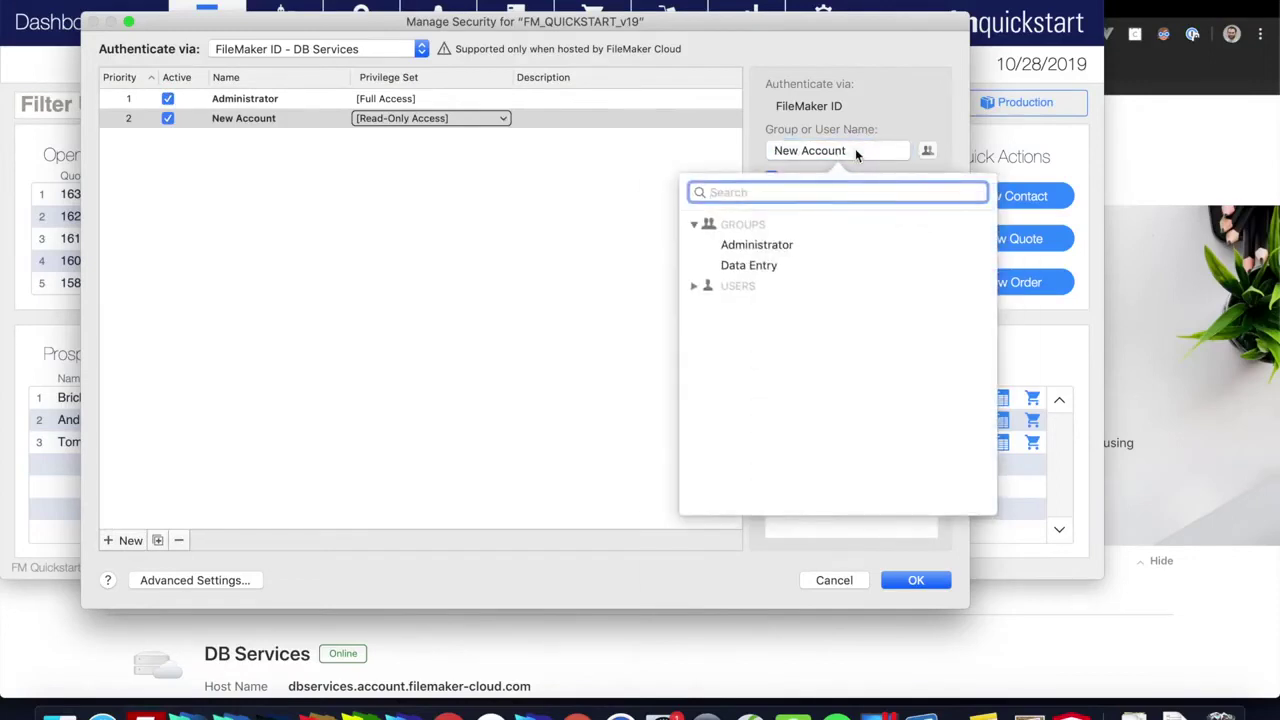
left_click(748, 265)
left_click(808, 225)
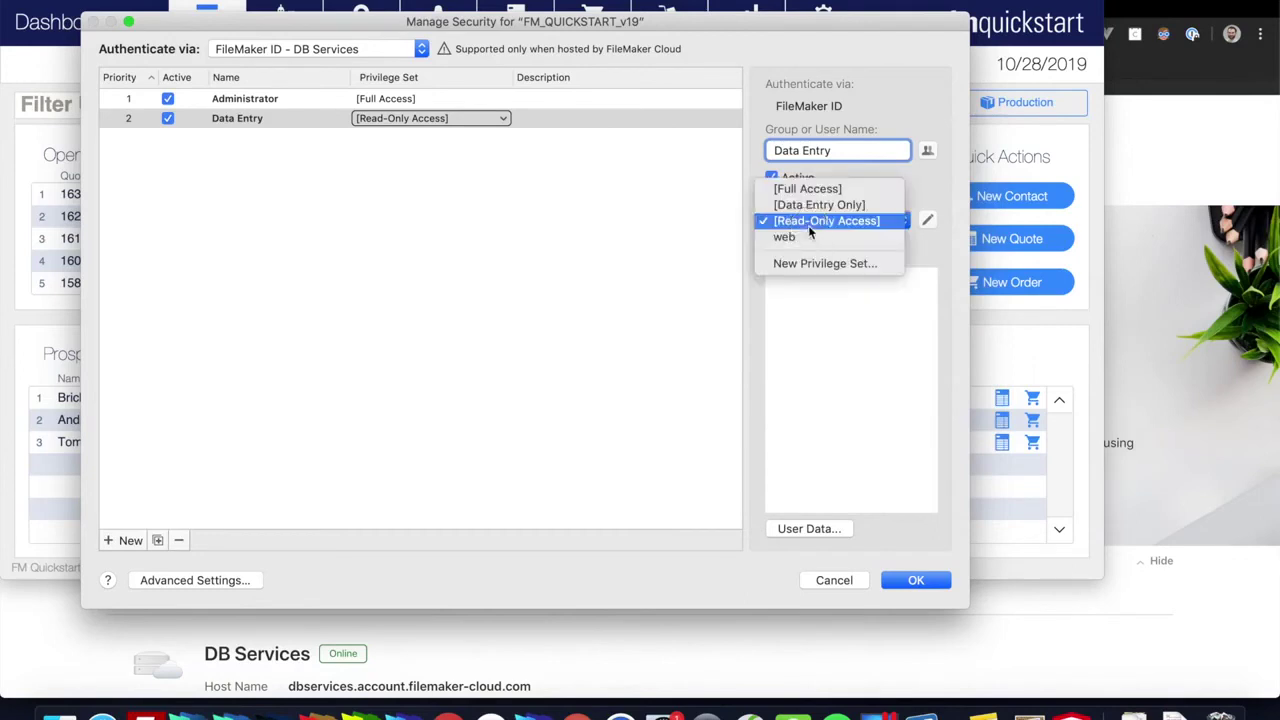
left_click(943, 178)
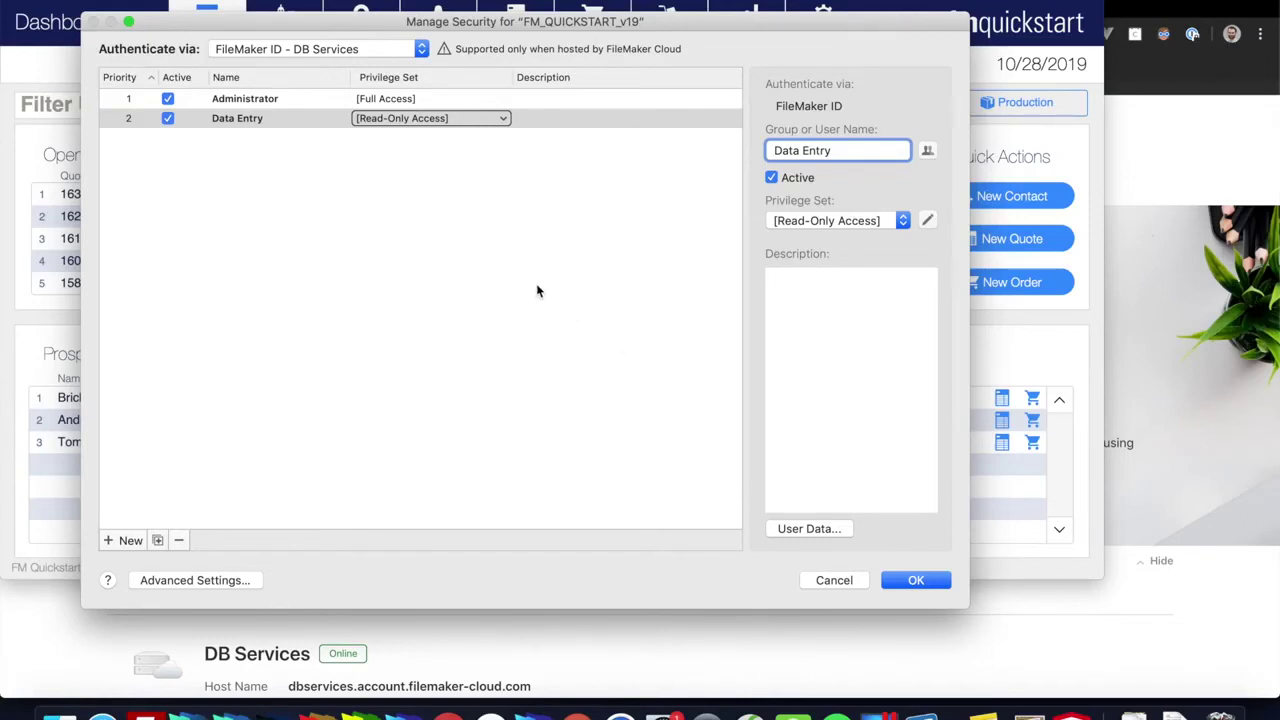
left_click(816, 220)
left_click(816, 206)
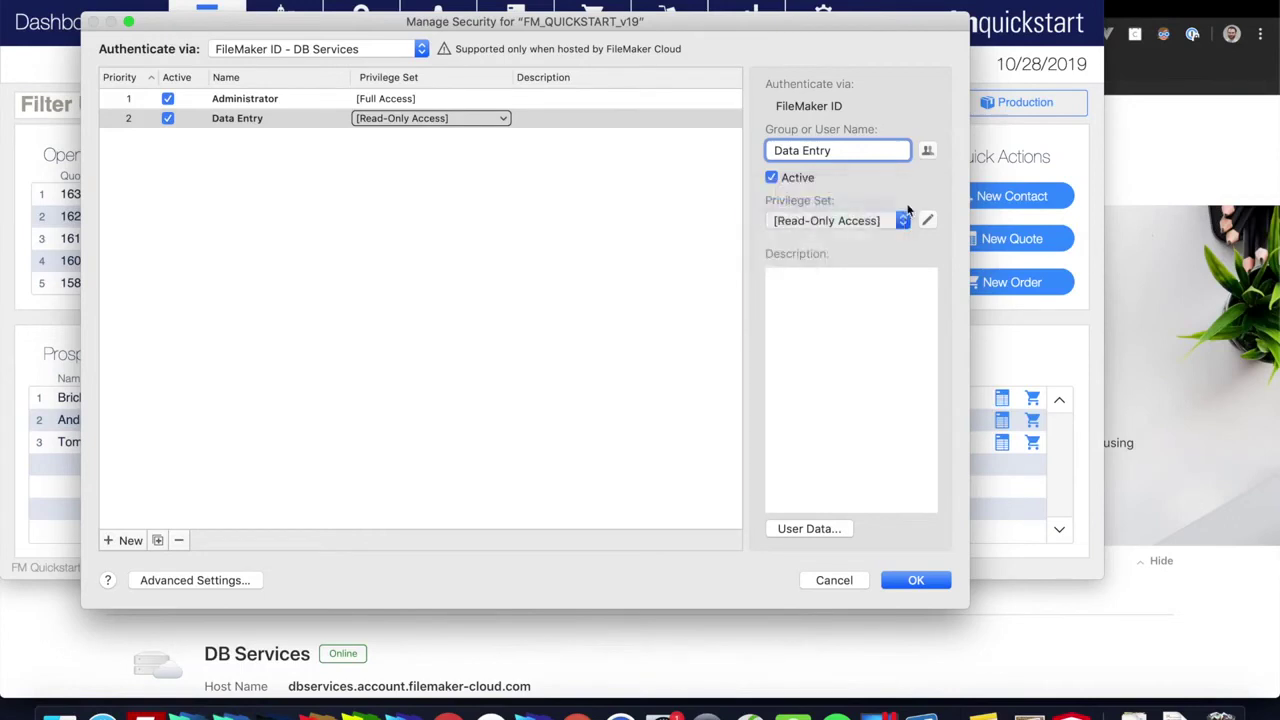
left_click(914, 583)
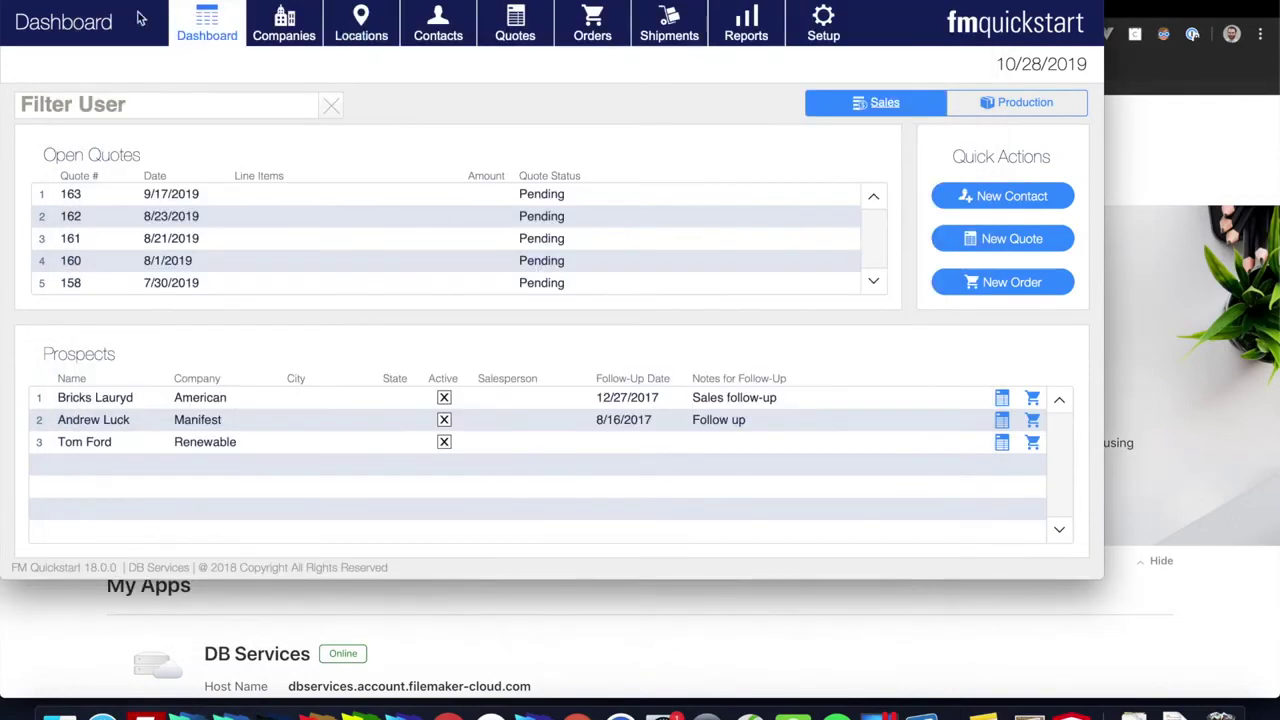
Step: Open Sharing > Upload to Host, confirming the file closes before the upload
left_click(215, 2)
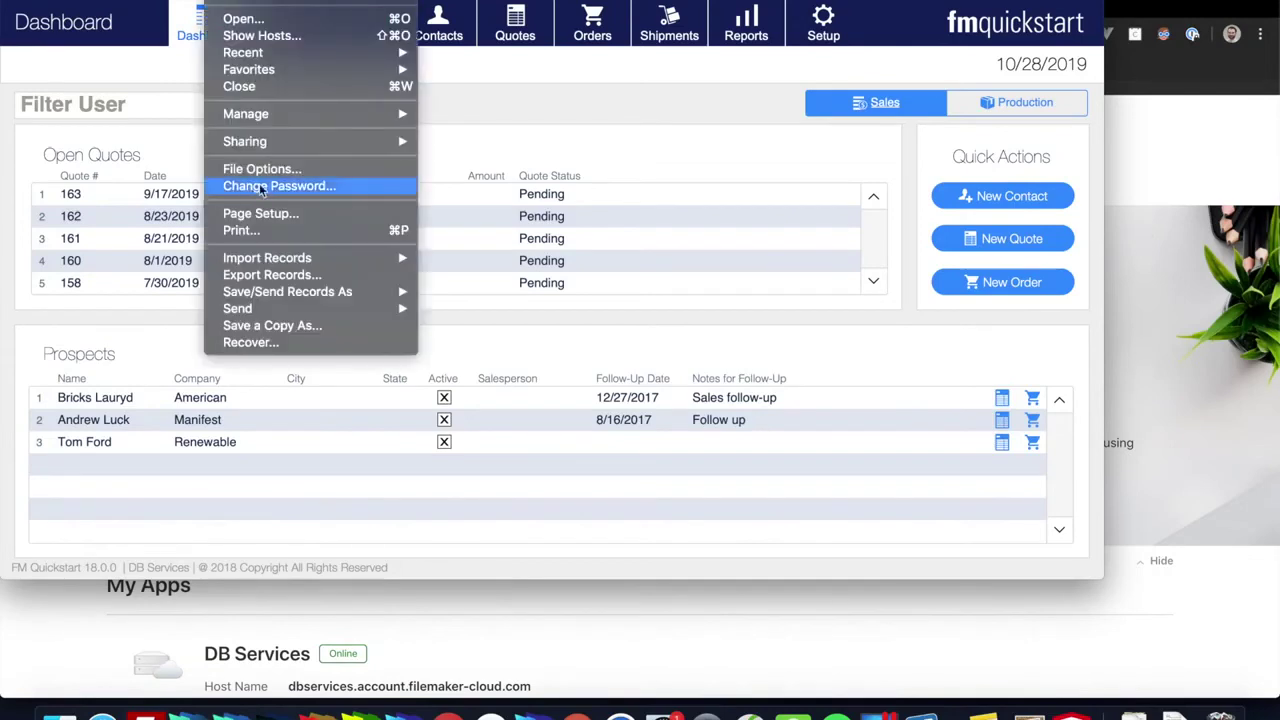
mouse_move(375, 143)
left_click(482, 143)
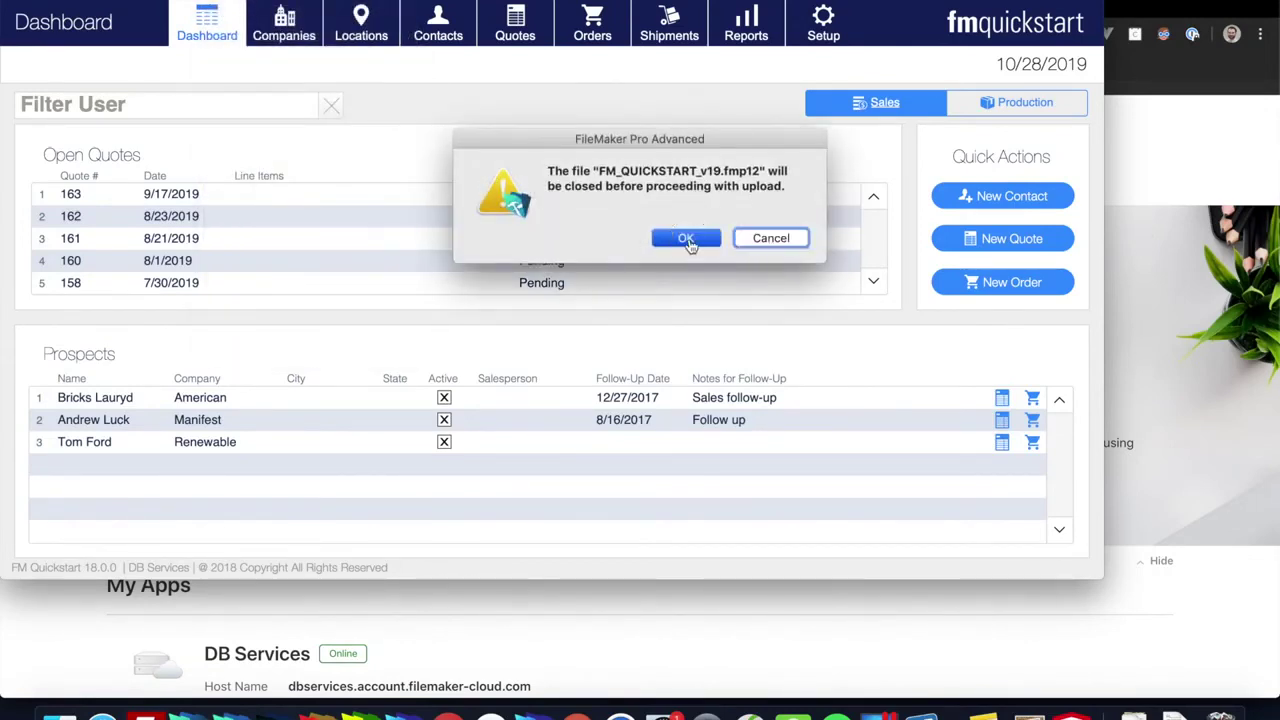
left_click(686, 238)
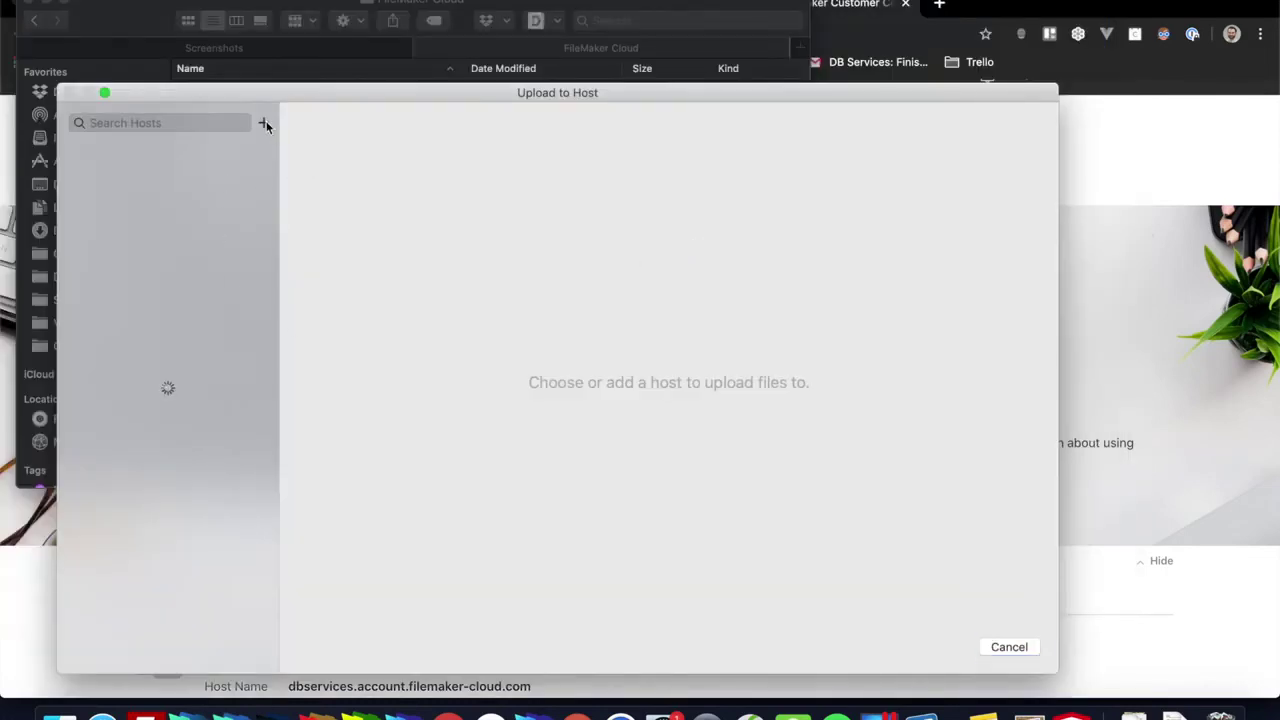
Step: Begin adding a favorite host as 'dbservices' and copy the host name from the console page
left_click(264, 123)
type("dbserv")
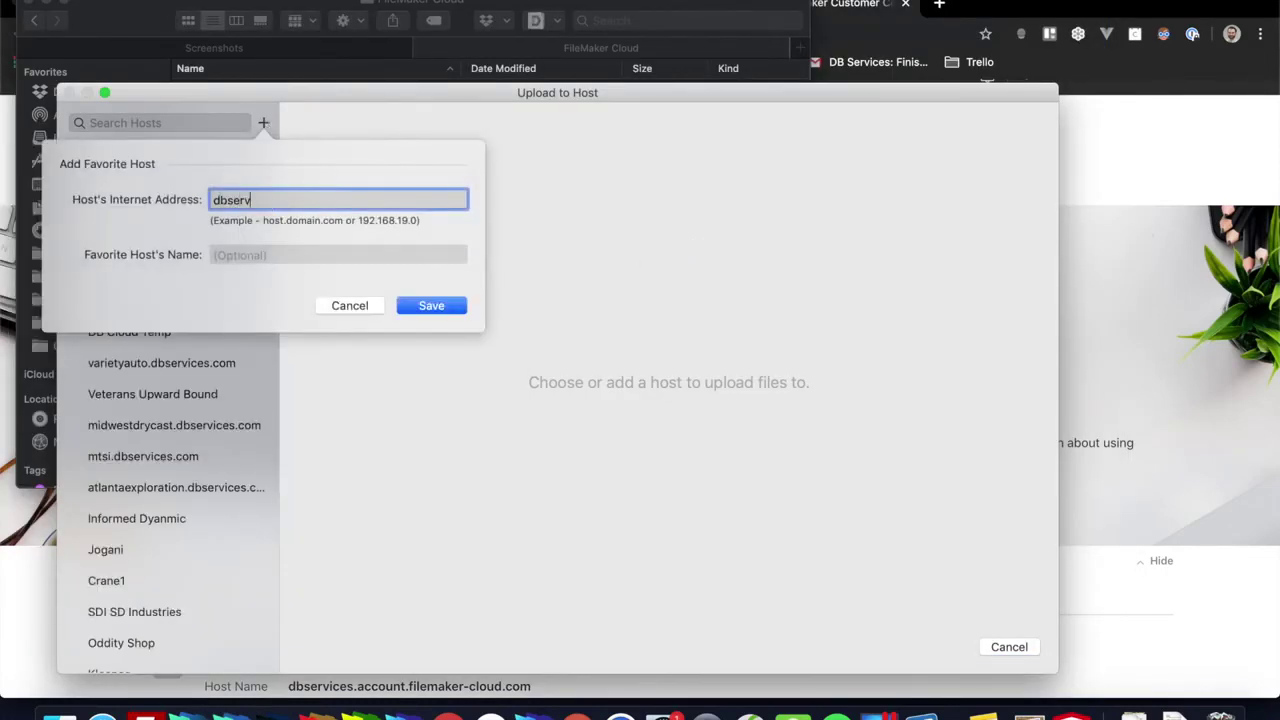
type("ices")
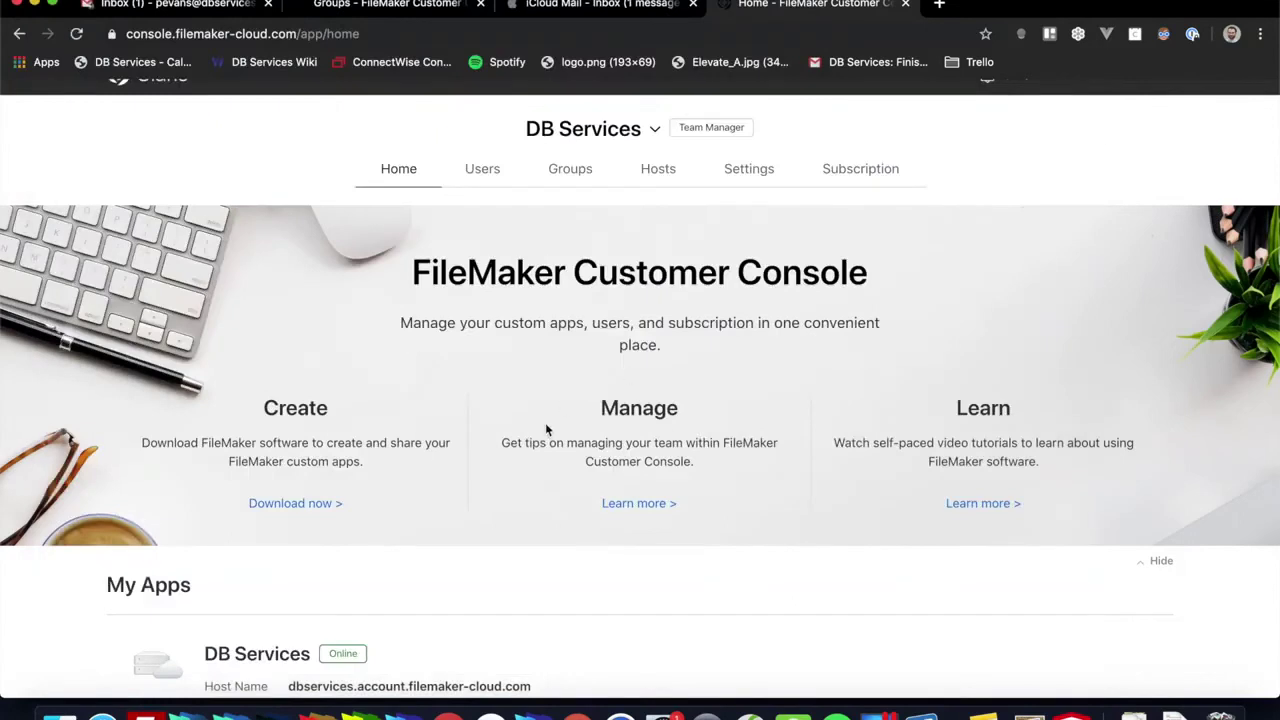
scroll(541, 484, "down", 3)
left_click_drag(532, 544, 286, 541)
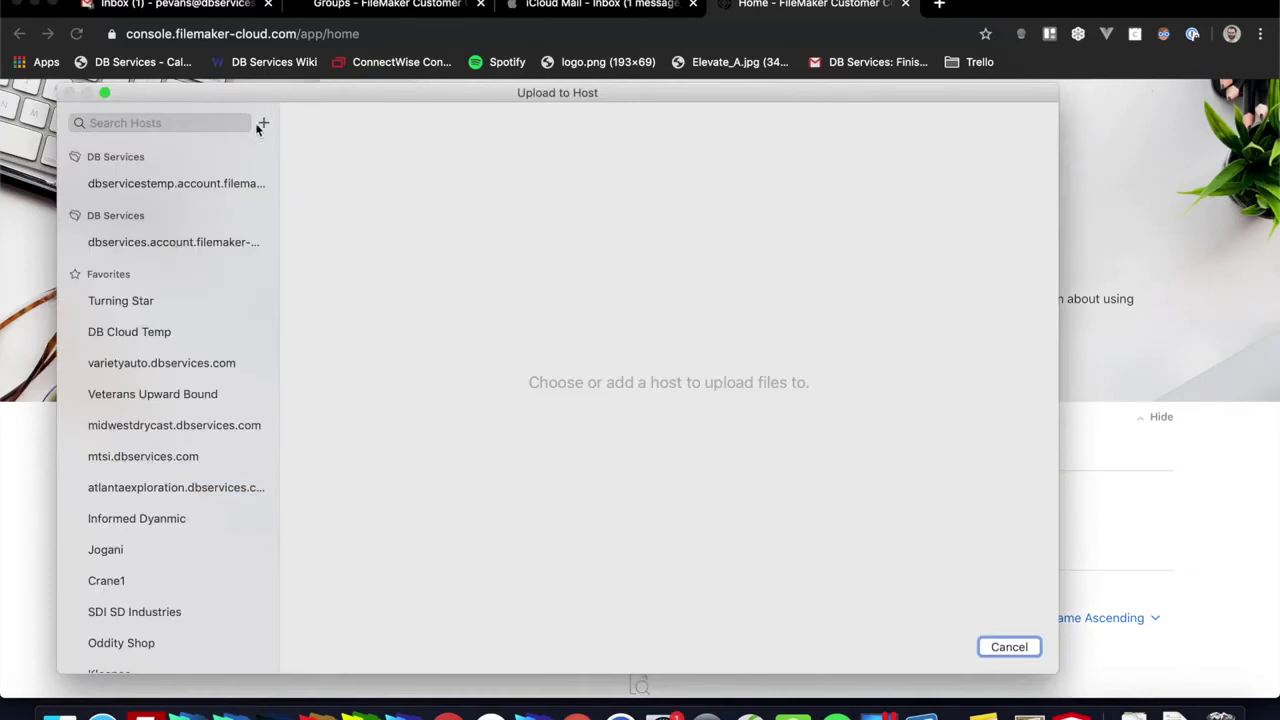
Step: Upload FM_QUICKSTART_v19.fmp12 to dbservices.account.filemaker-cloud.com with 'Open with FileMaker Pro Advanced' kept on
left_click(263, 123)
left_click(196, 251)
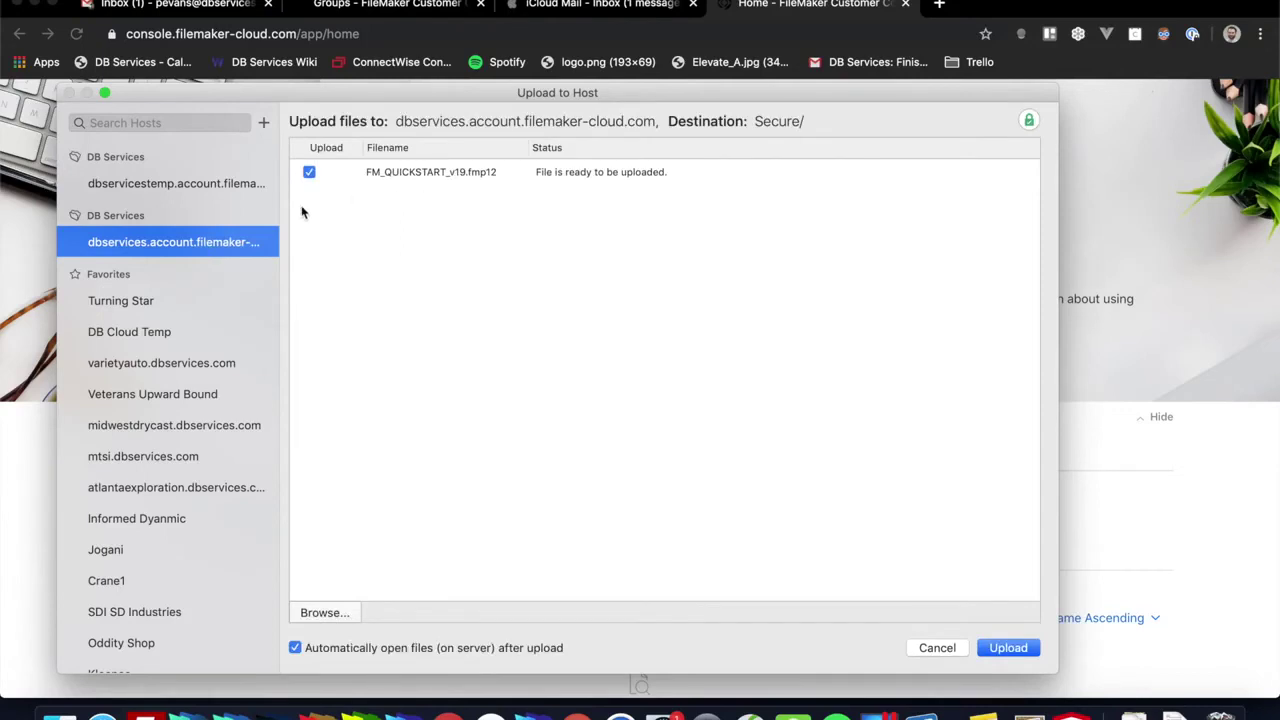
left_click(1012, 648)
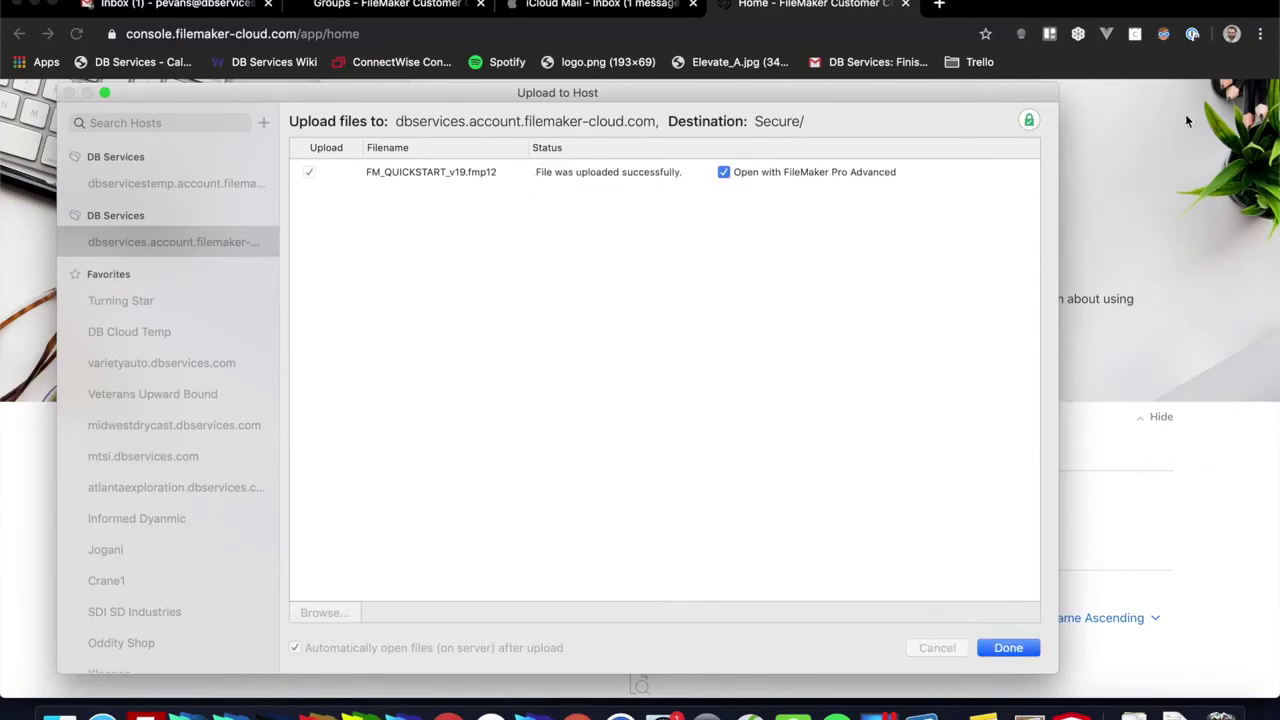
left_click(810, 173)
left_click(810, 174)
left_click(1000, 648)
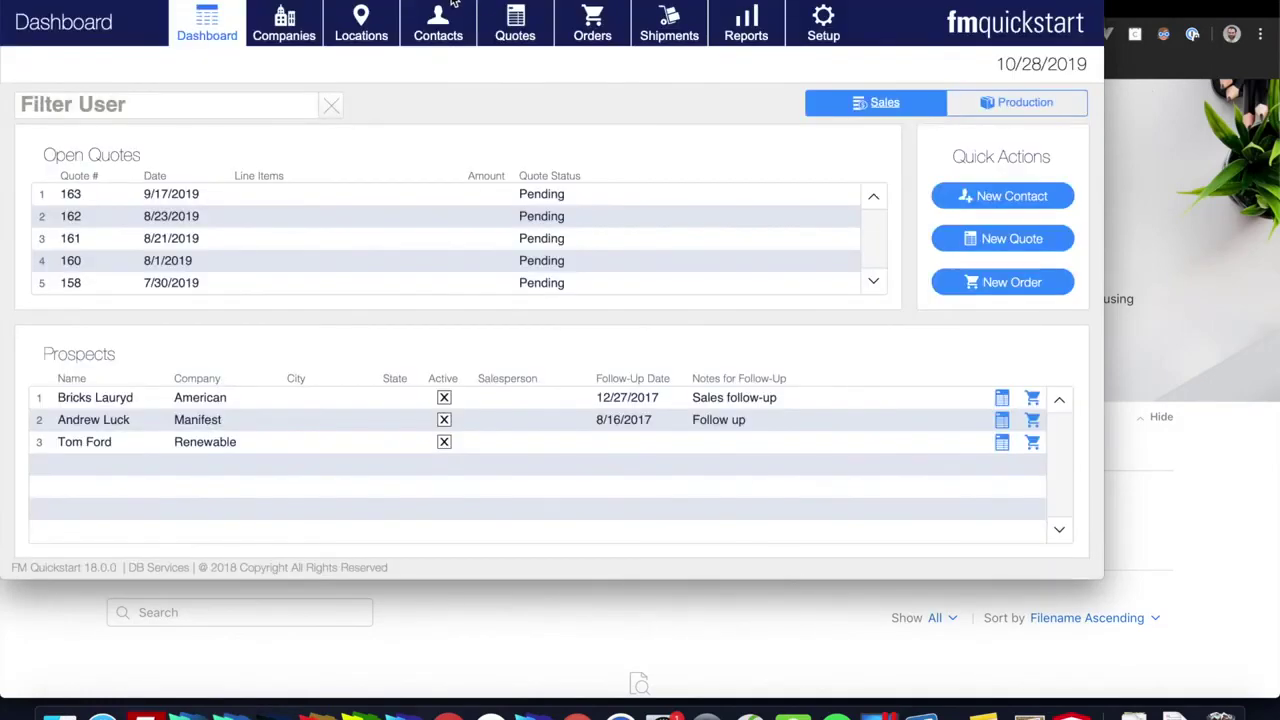
Step: Check the FileMaker Pro Advanced version (18.0.3.317) in the About window, then dismiss it
left_click_drag(455, 2, 518, 40)
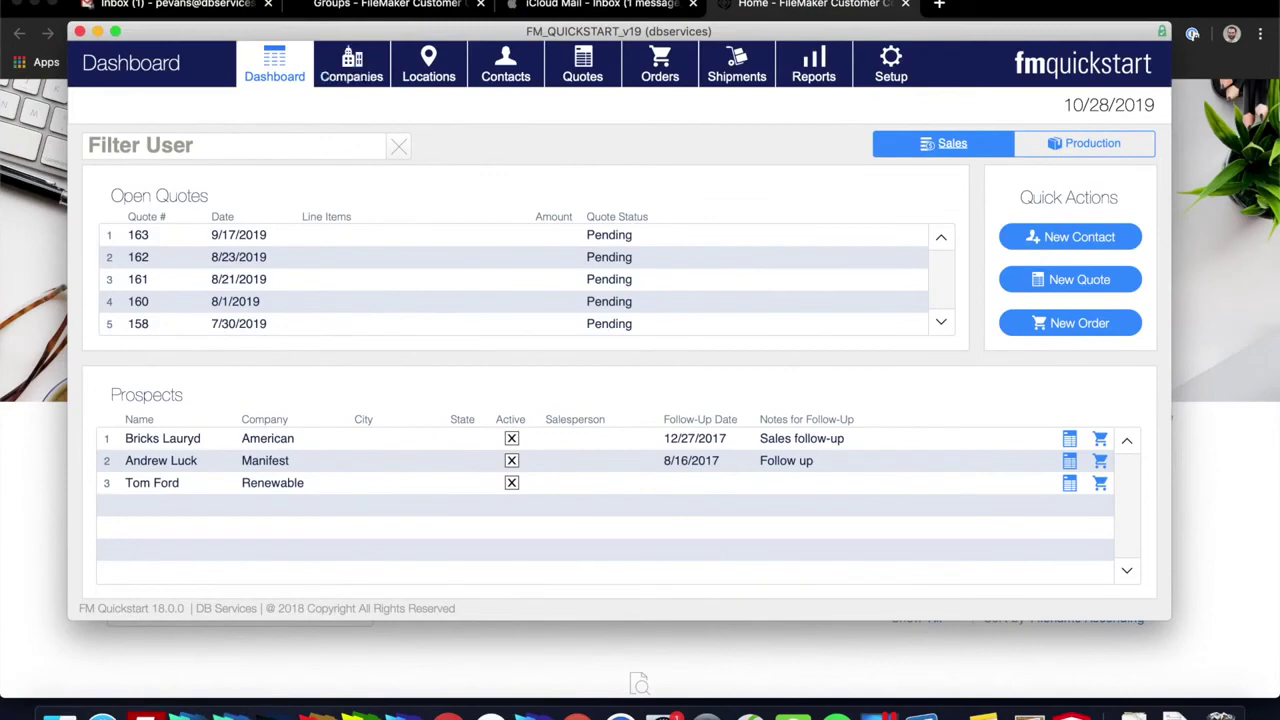
left_click(150, 4)
left_click(150, 4)
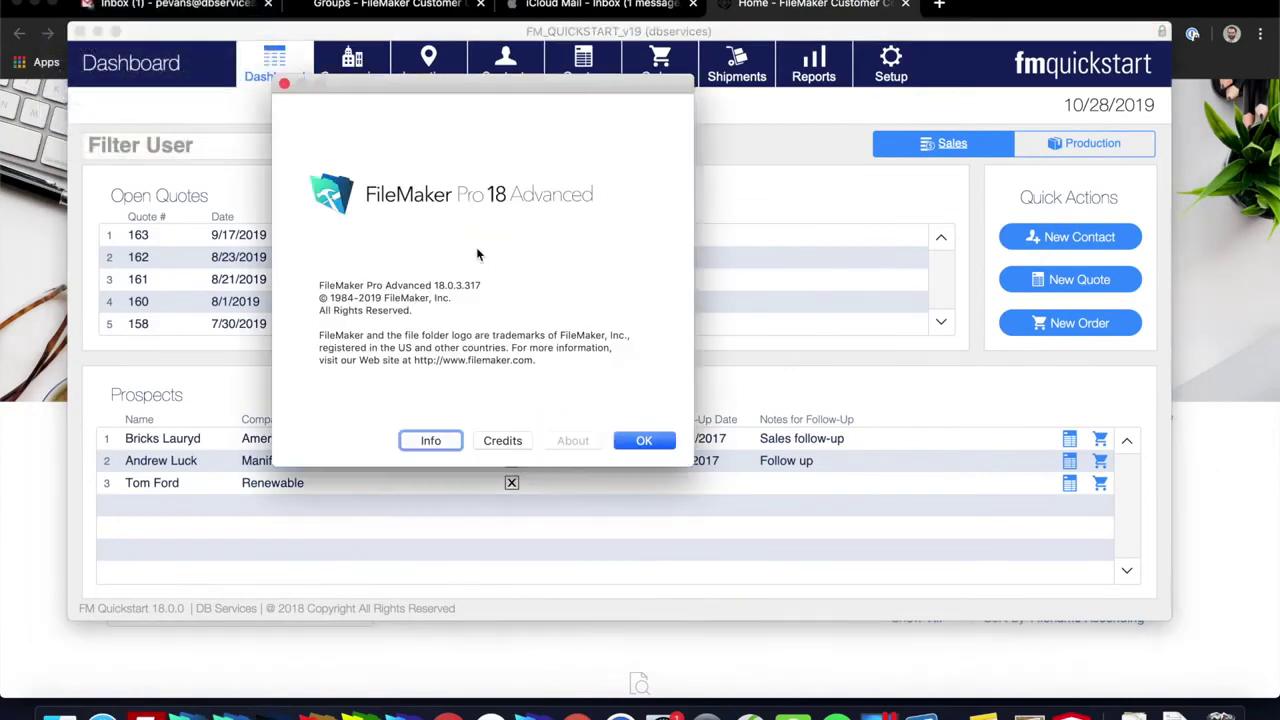
left_click_drag(424, 98, 421, 72)
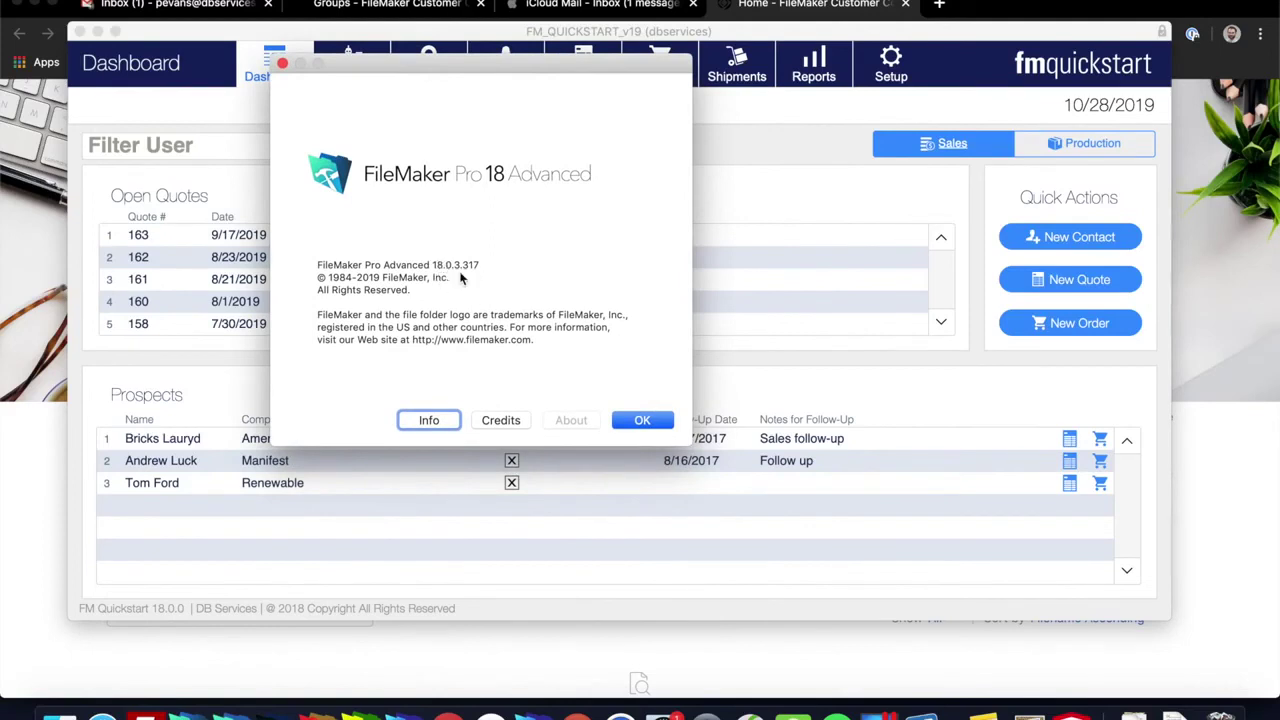
left_click(655, 420)
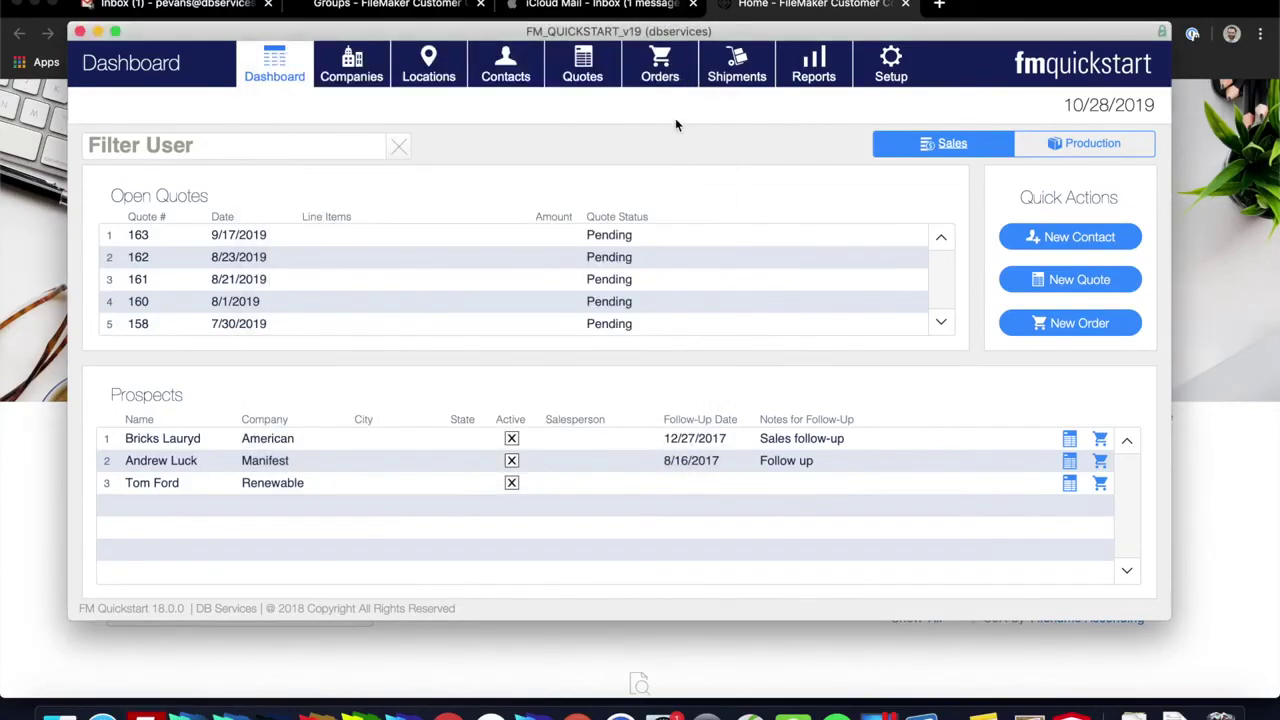
Step: Close the hosted FM_QUICKSTART_v19 file and view the Data Entry group's members in the console
left_click(80, 31)
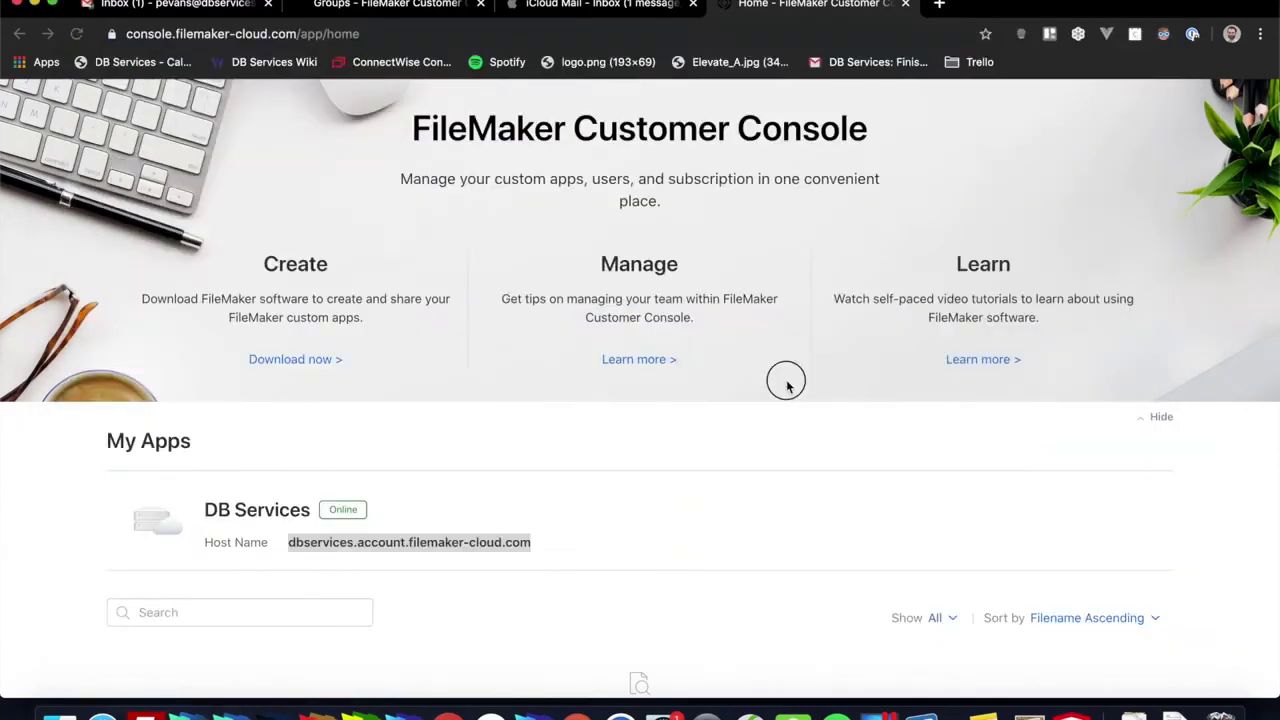
scroll(694, 551, "up", 4)
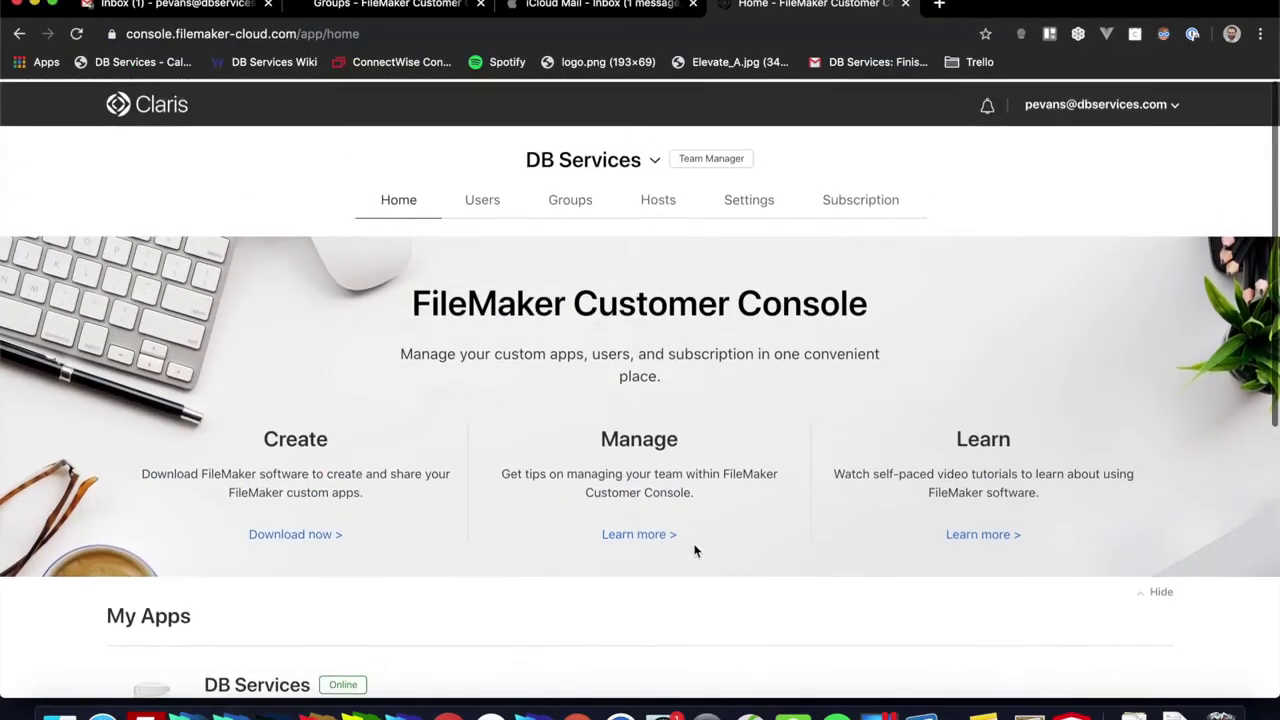
left_click(574, 200)
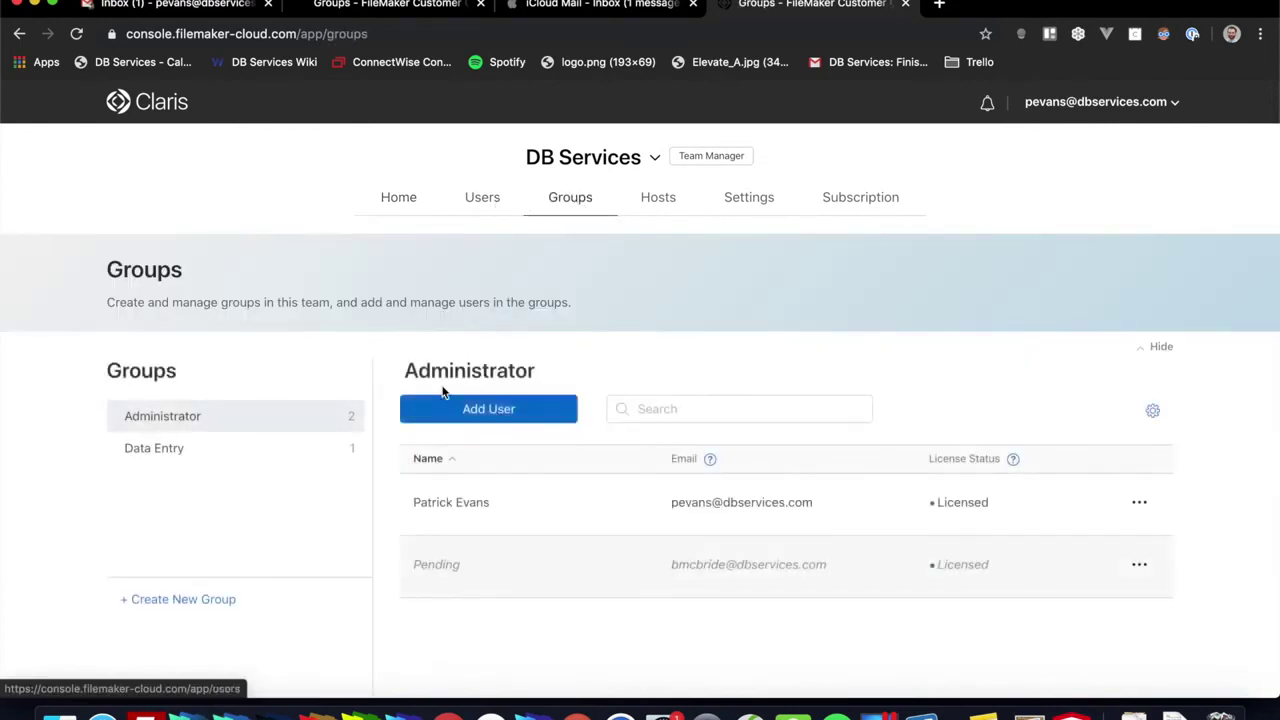
scroll(430, 385, "down", 2)
left_click(280, 376)
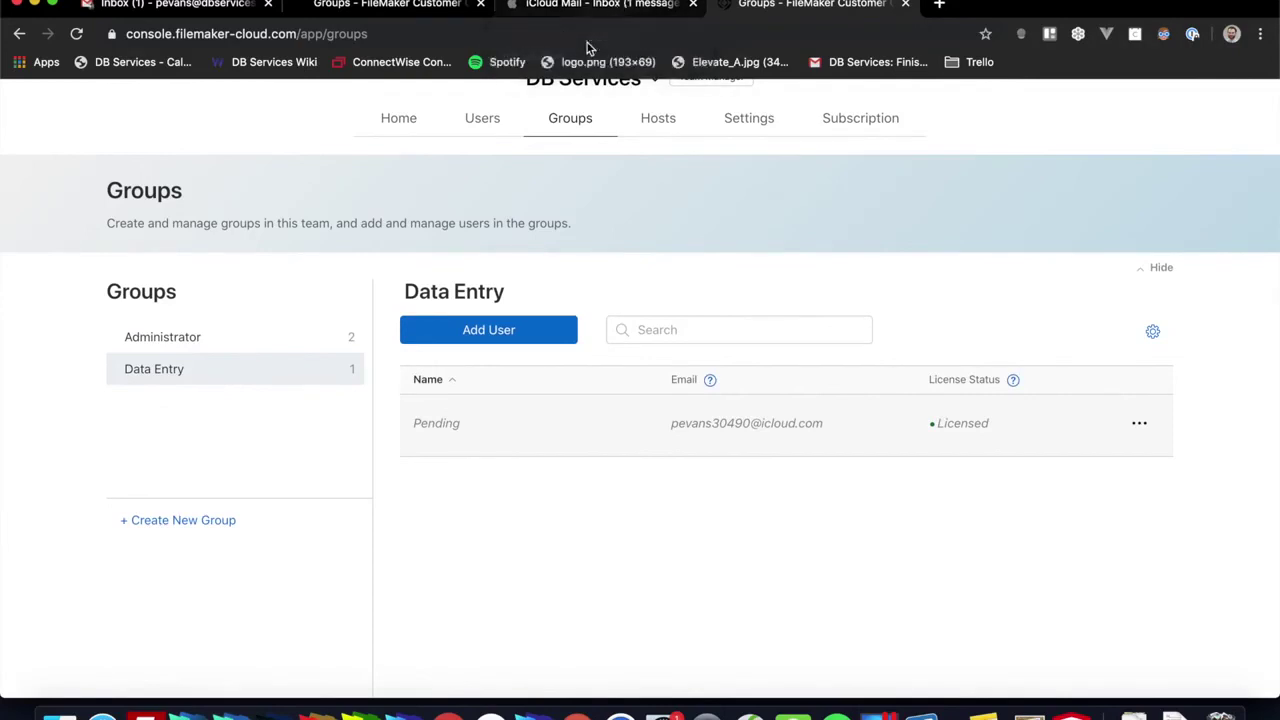
Step: Reload the Groups page, reopen the Data Entry group, then switch to the team's Users list
left_click(74, 38)
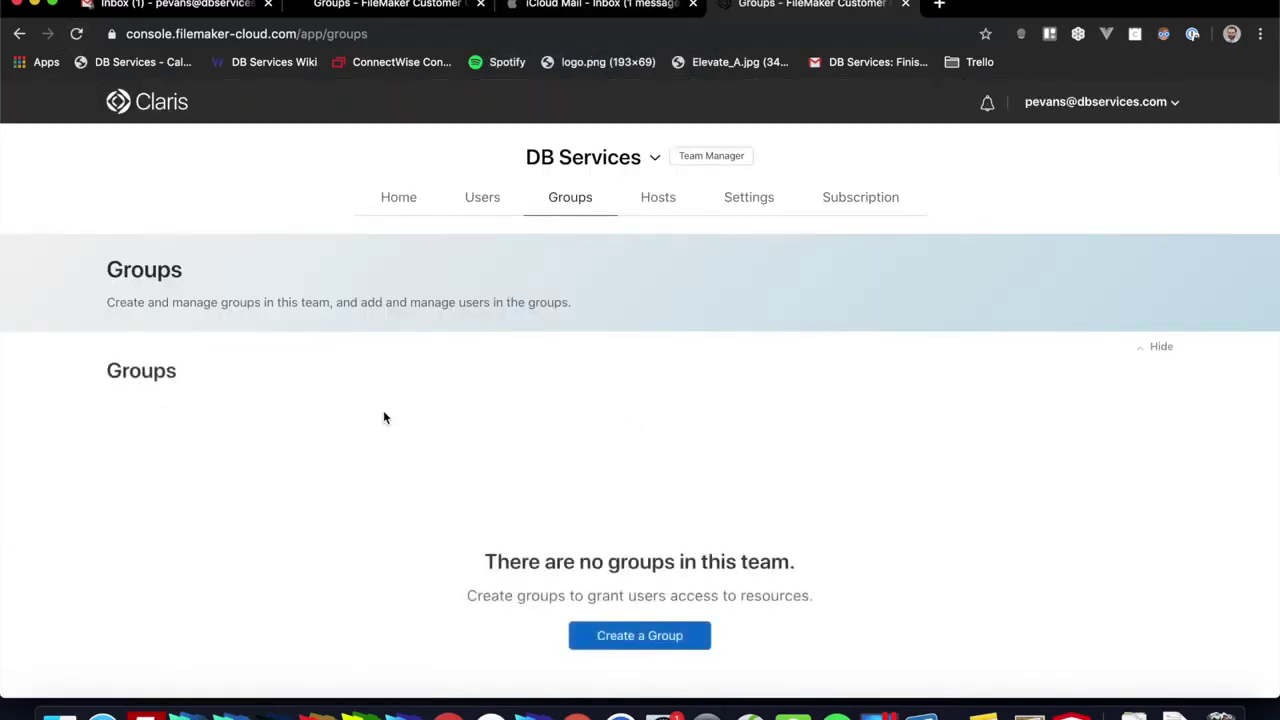
left_click(206, 402)
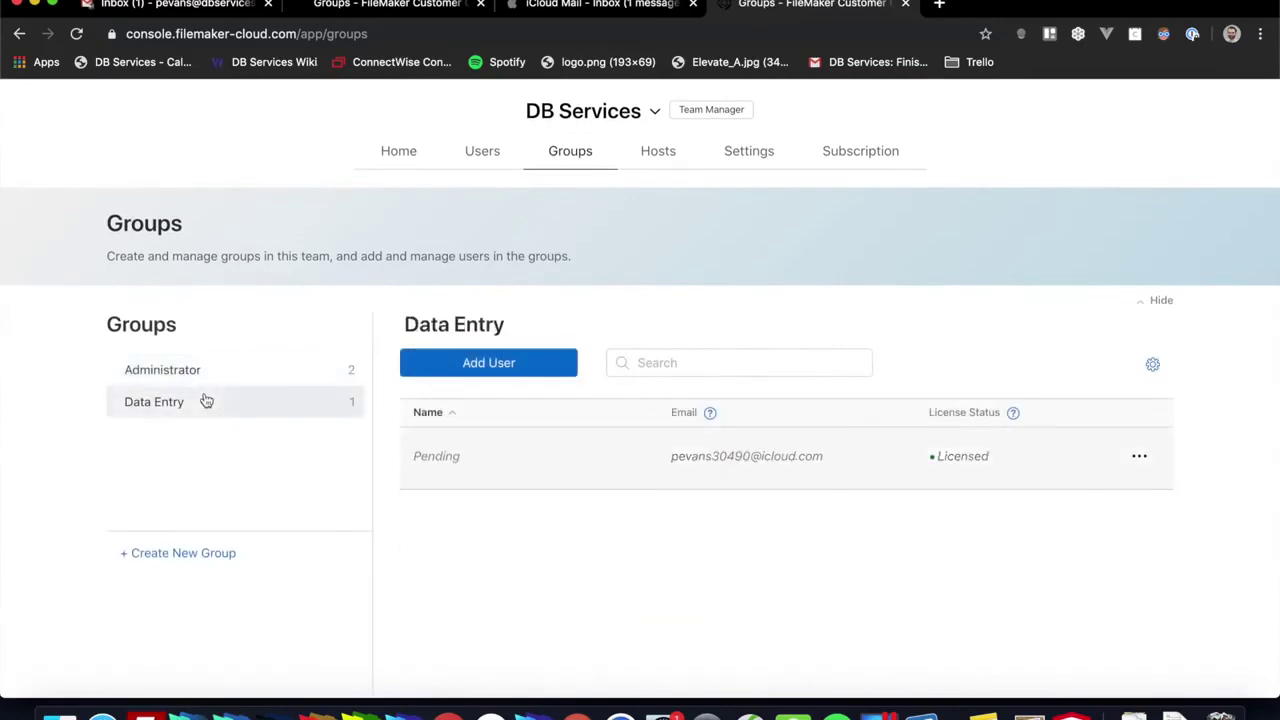
left_click(484, 151)
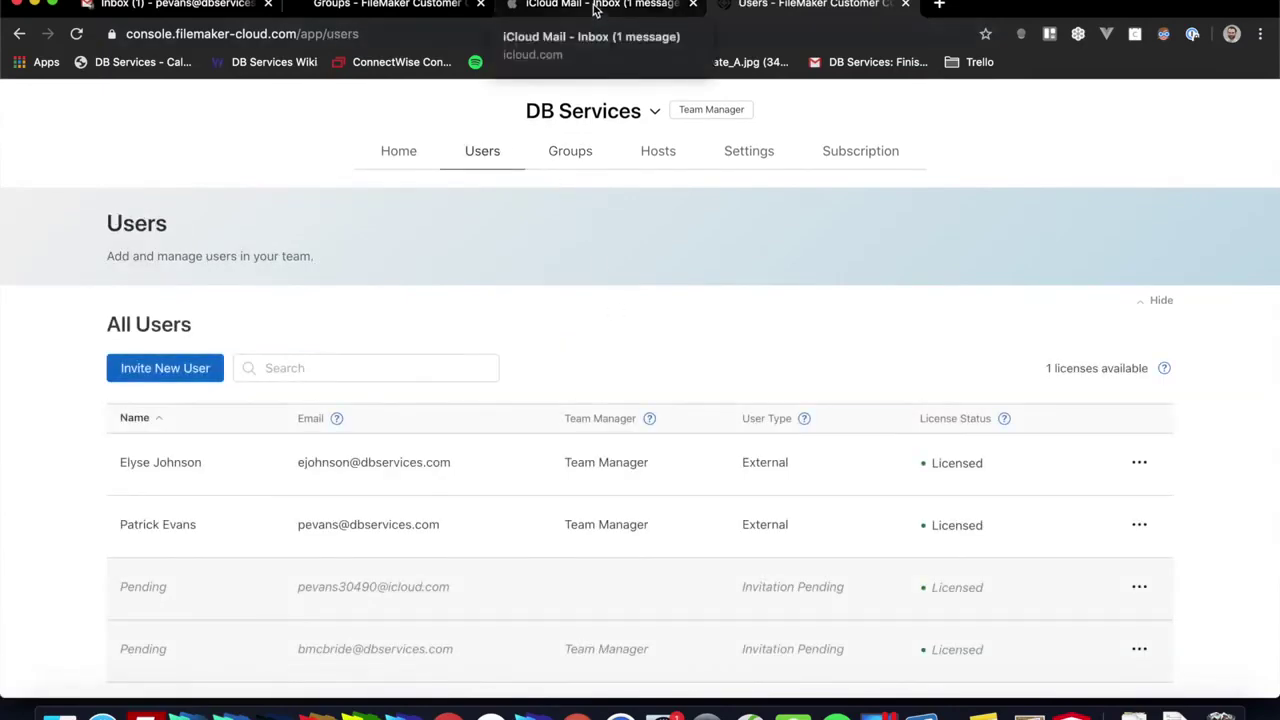
key("ctrl+super+f")
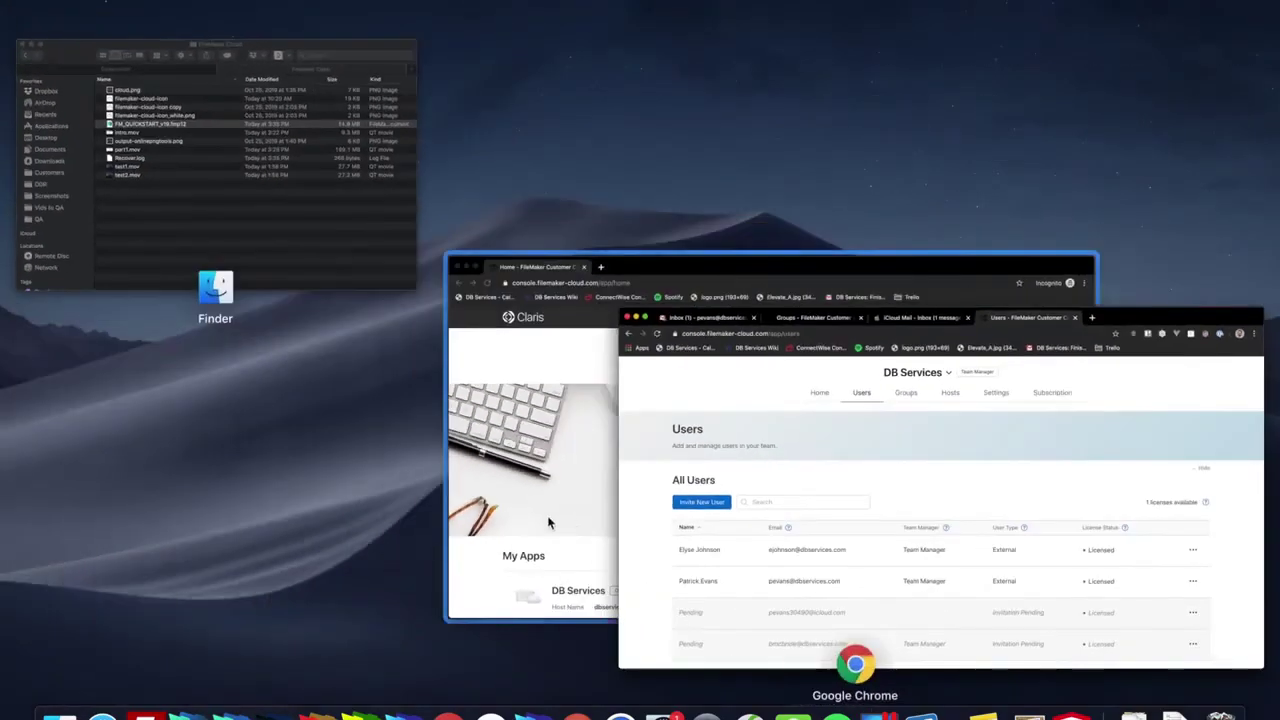
left_click(545, 520)
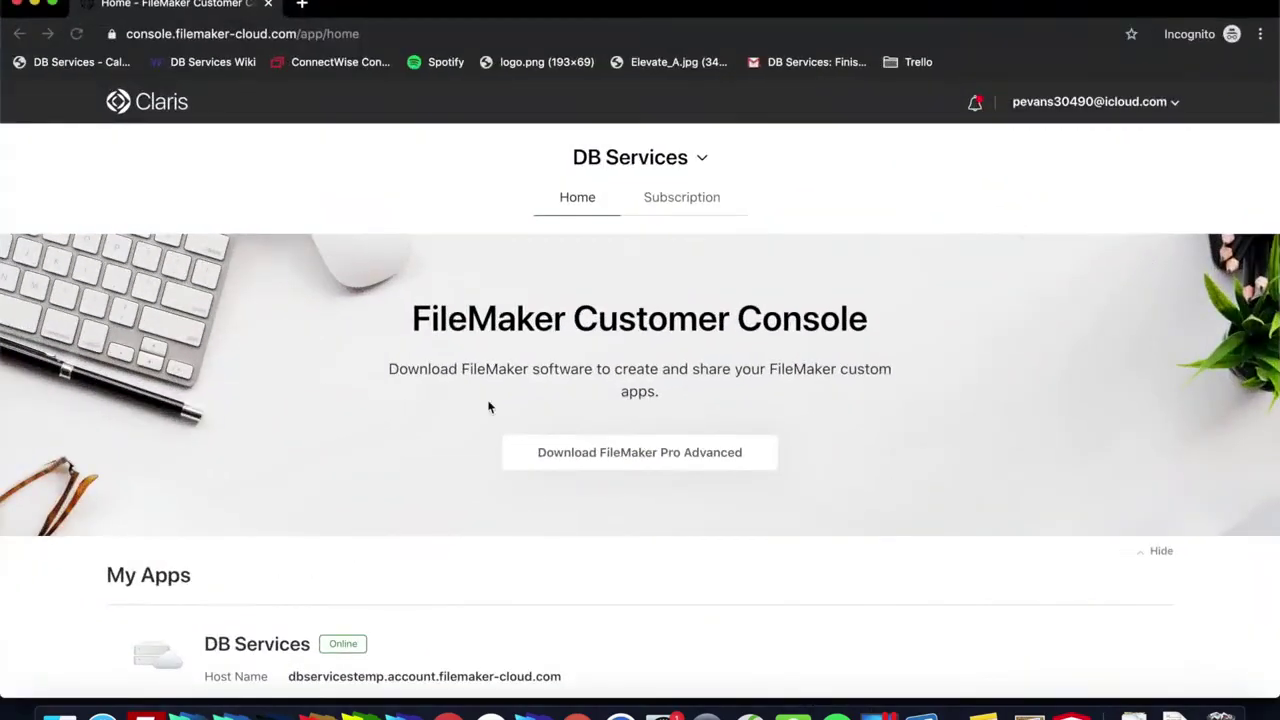
left_click(1095, 104)
left_click(831, 210)
scroll(765, 418, "down", 4)
key("ctrl+Up")
left_click(480, 392)
scroll(452, 417, "down", 5)
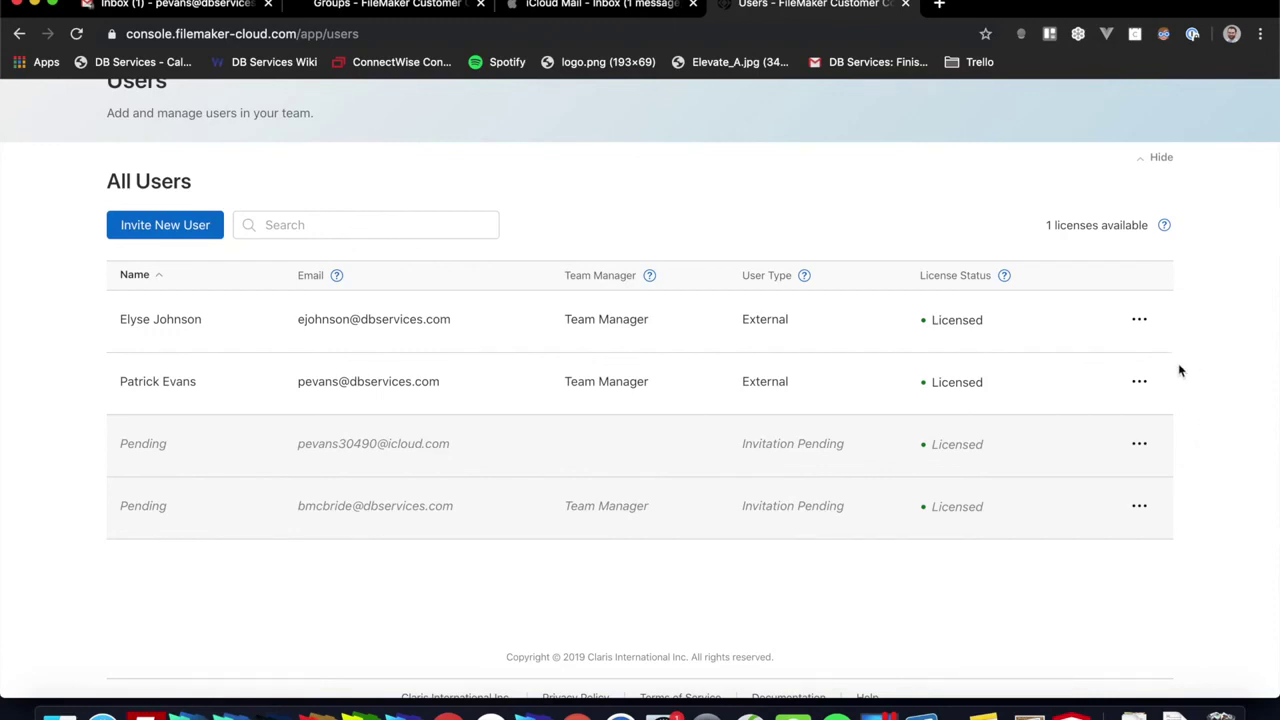
Step: Remove the third user's pending invitation as a licensed user and confirm the removal
left_click(1139, 446)
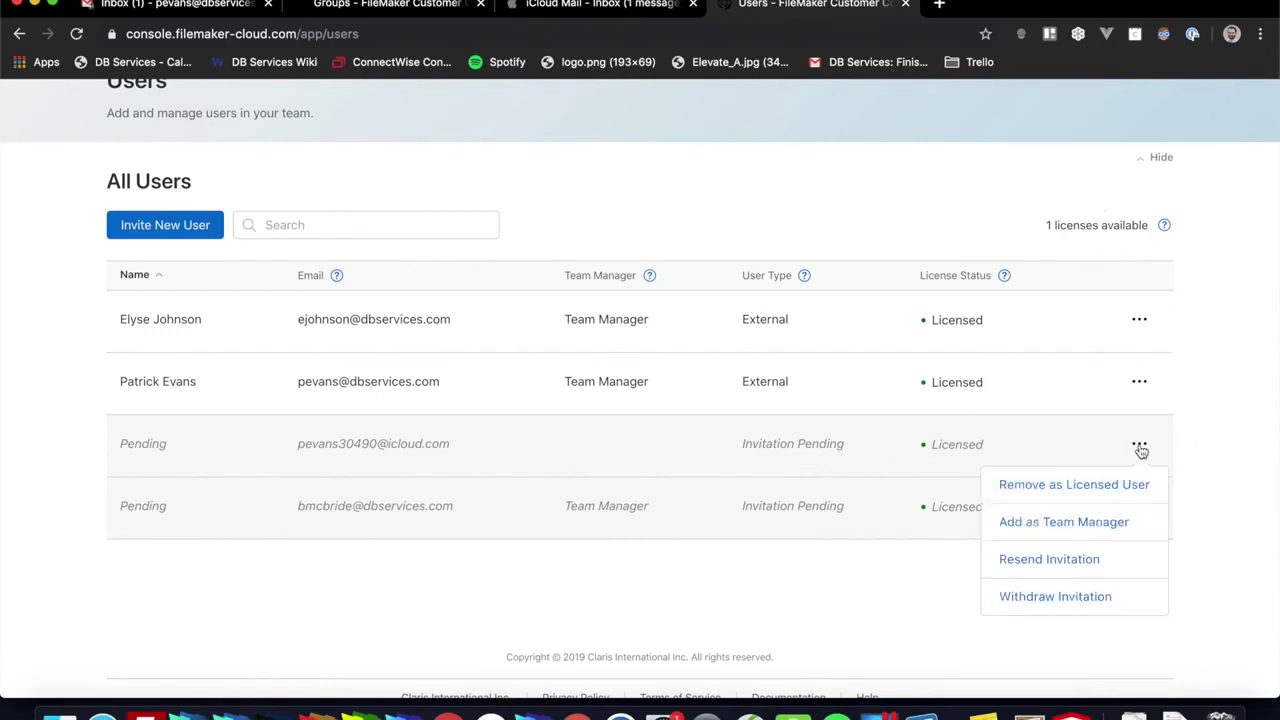
left_click(1058, 487)
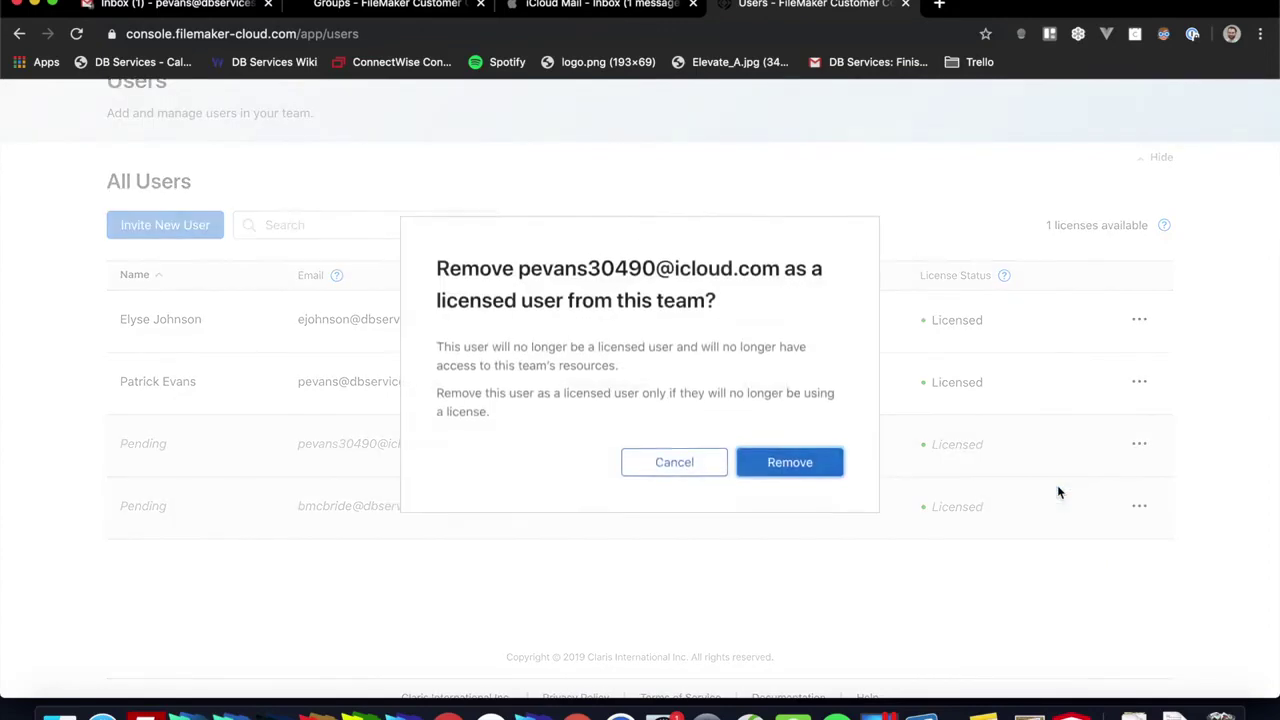
left_click(778, 480)
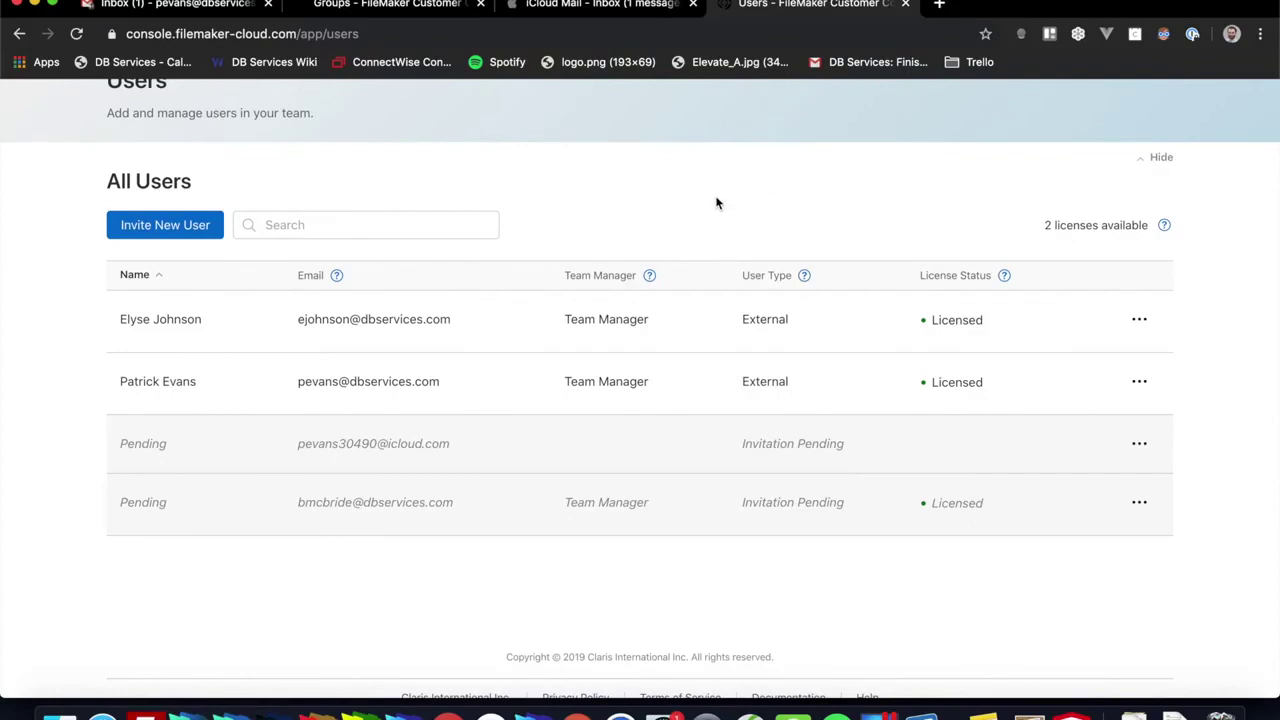
Step: Read the explanation of available licenses, now showing 2 licenses available
left_click(763, 199)
left_click(1164, 225)
left_click(928, 197)
left_click(1165, 228)
left_click(838, 201)
Step: Return to the Home page and scroll to My Apps, where the DB Services host lists FM_QUICKSTART_v19
scroll(530, 176, "up", 2)
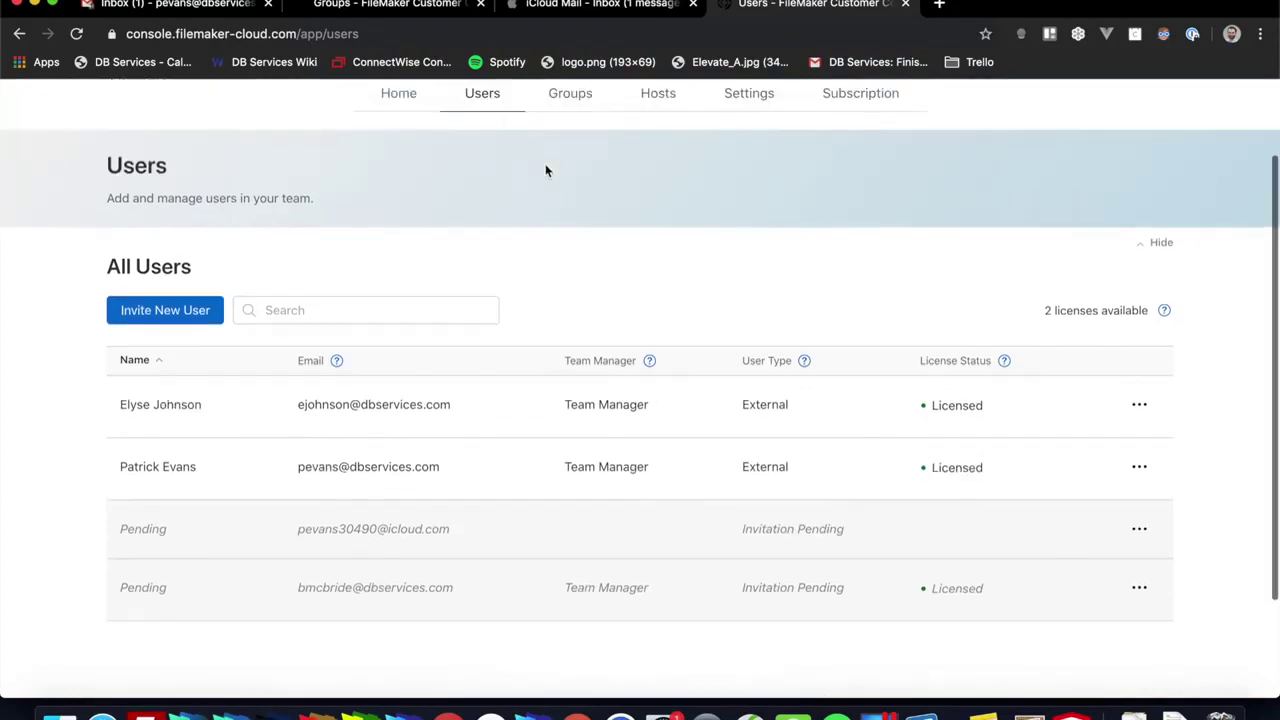
scroll(545, 171, "up", 2)
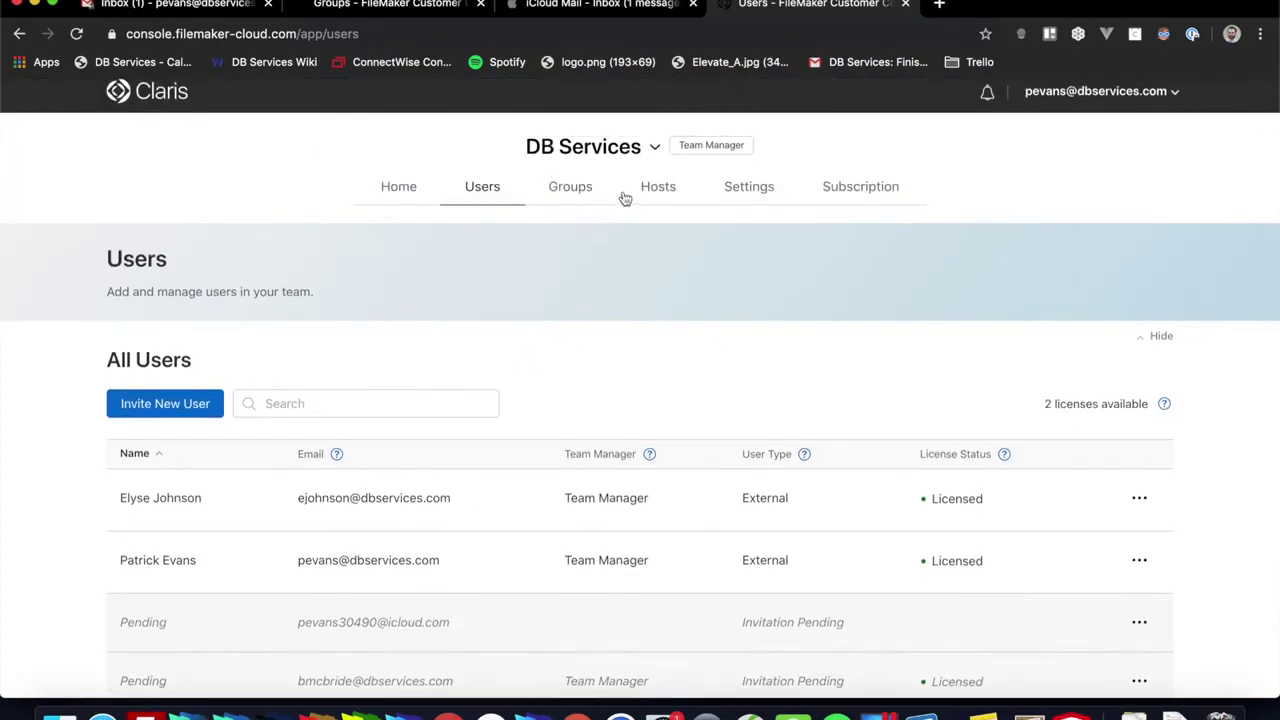
left_click(400, 192)
scroll(634, 346, "down", 8)
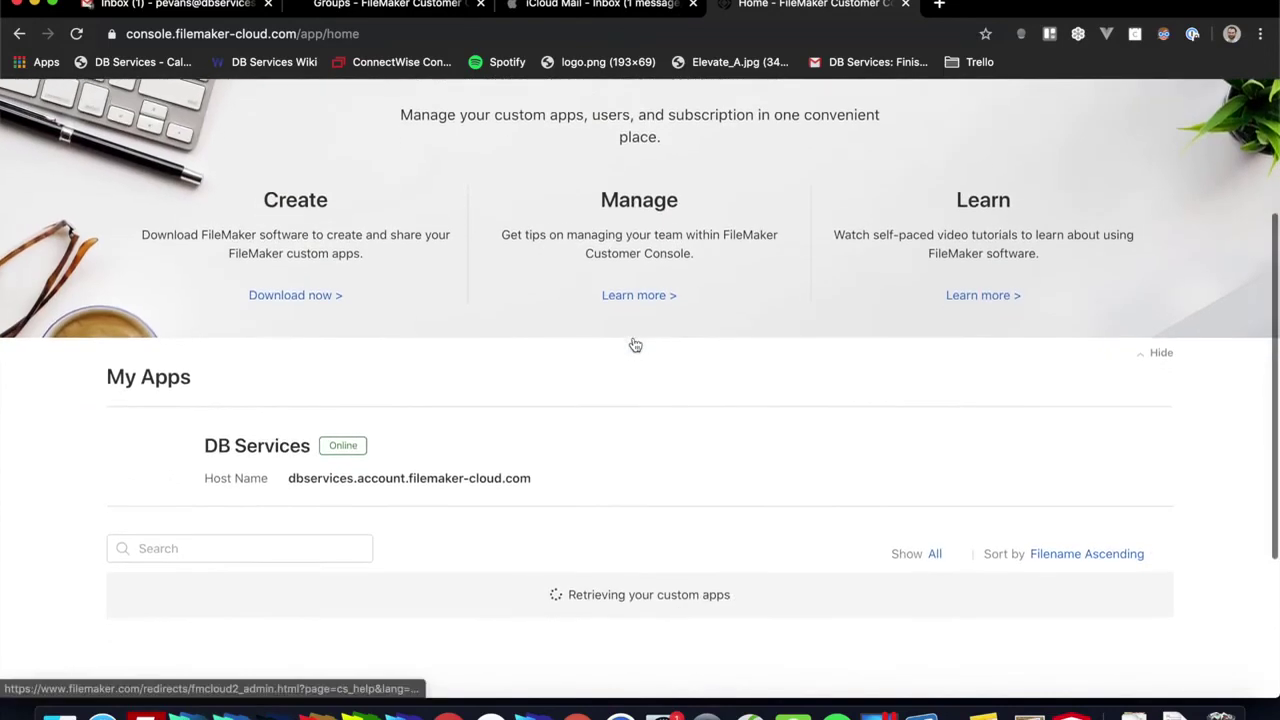
scroll(634, 345, "down", 2)
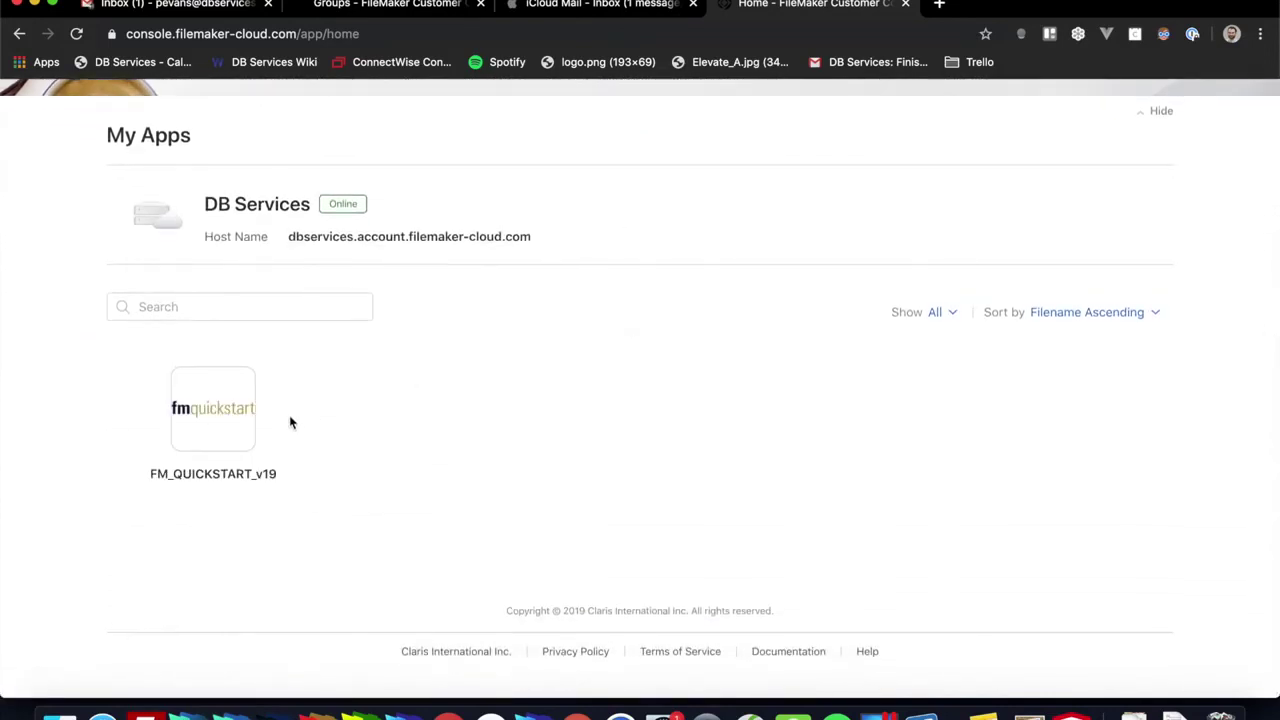
scroll(374, 457, "up", 1)
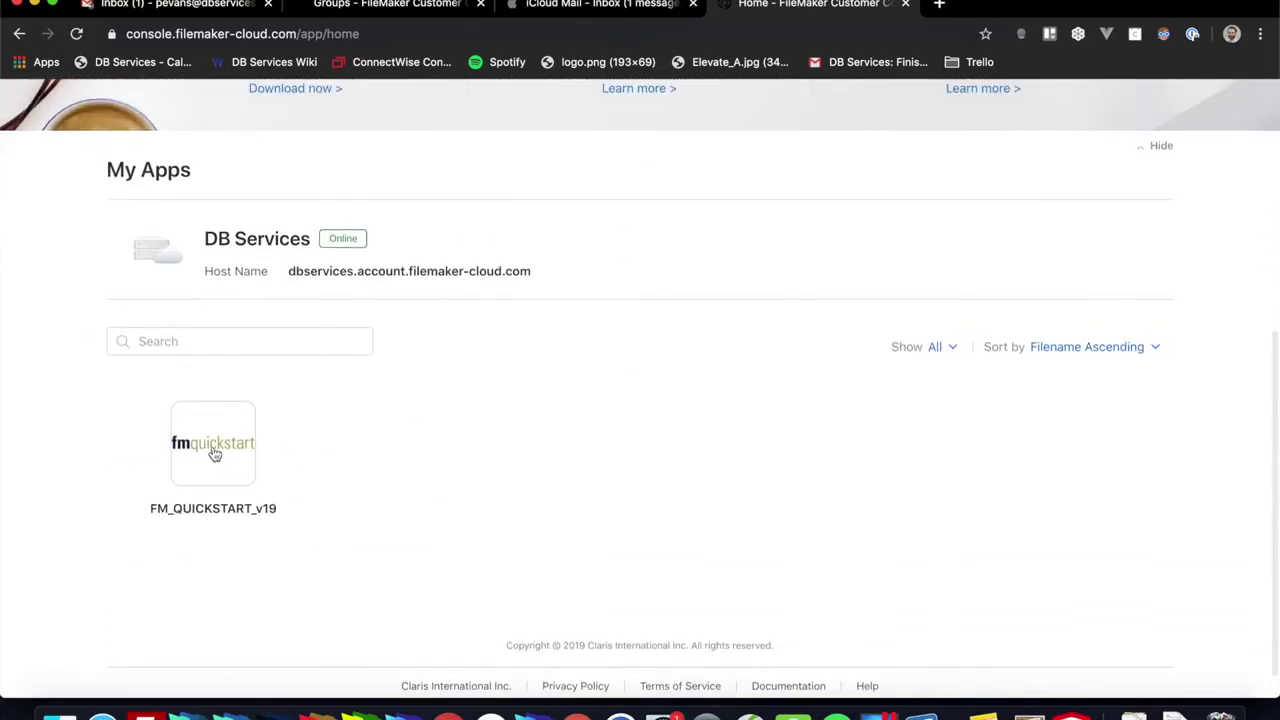
scroll(464, 422, "up", 5)
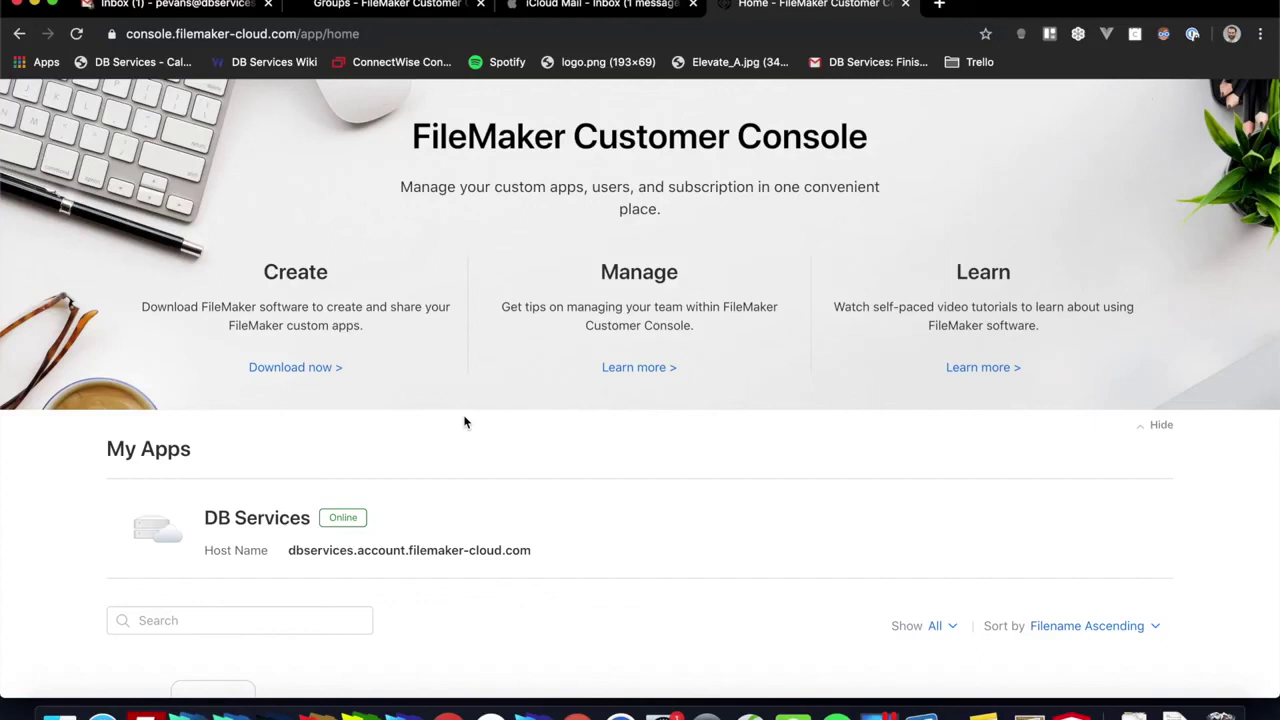
scroll(464, 422, "up", 3)
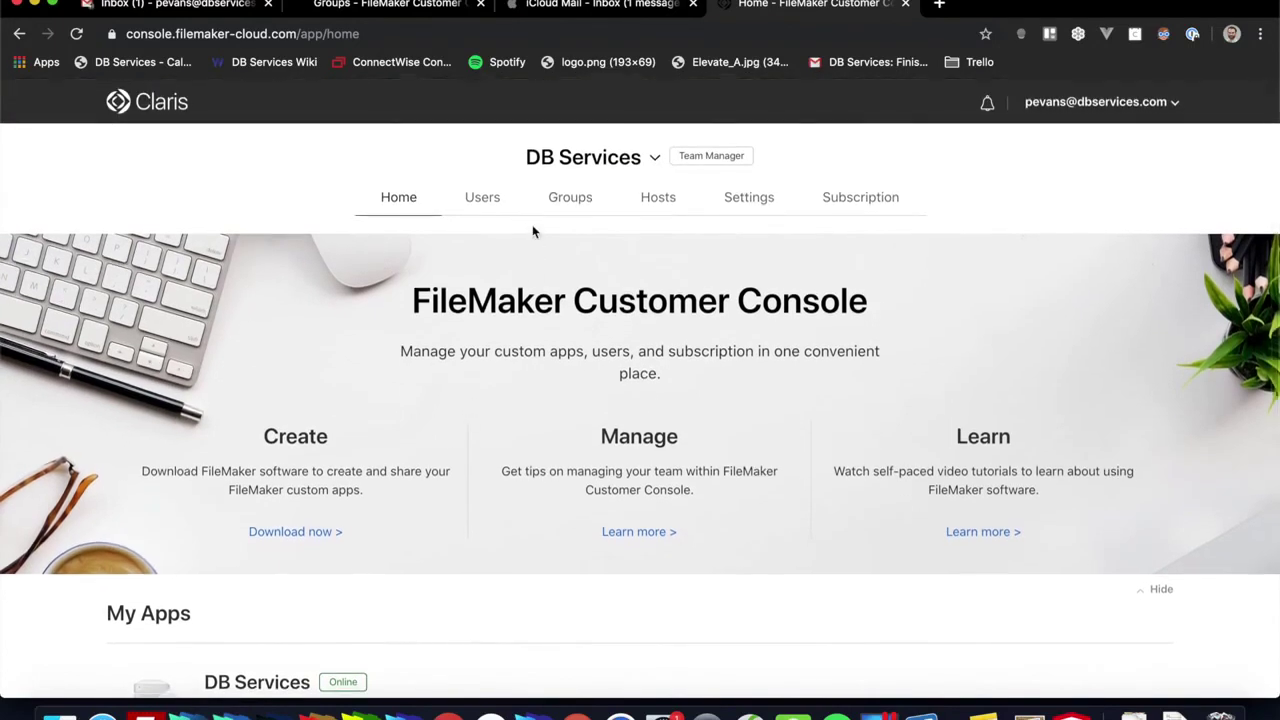